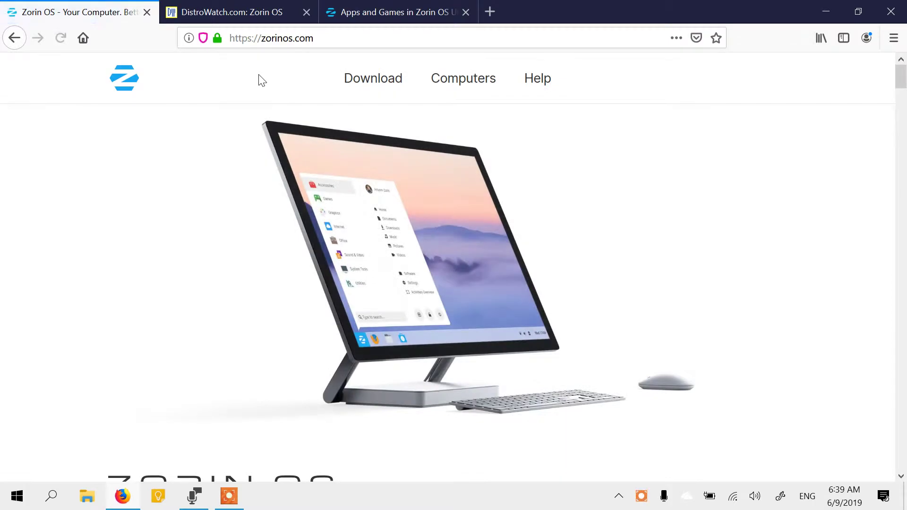
- Examine the DistroWatch page for Zorin OS, covering its base, desktops, popularity, summary table and release history
{"action": "left_click", "coordinate": [189, 11]}
{"action": "scroll", "coordinate": [347, 259], "scroll_direction": "down", "scroll_amount": 3}
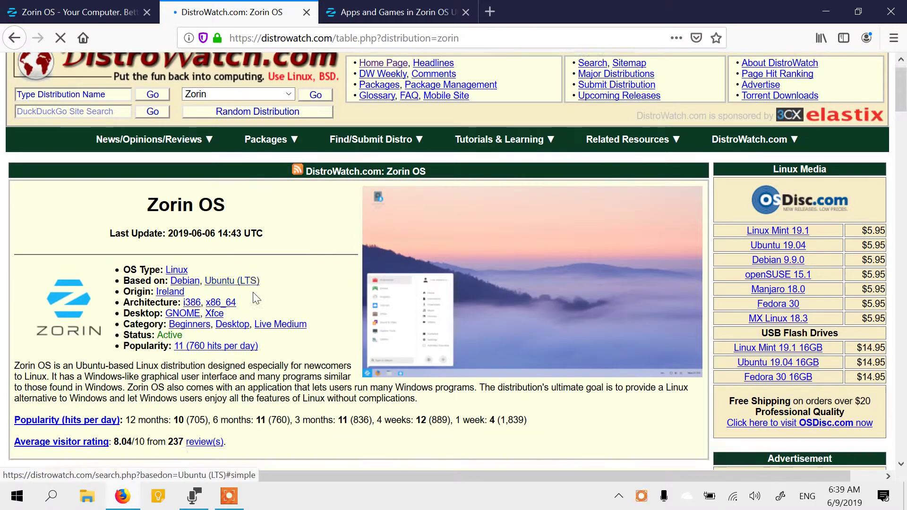
{"action": "triple_click", "coordinate": [188, 80]}
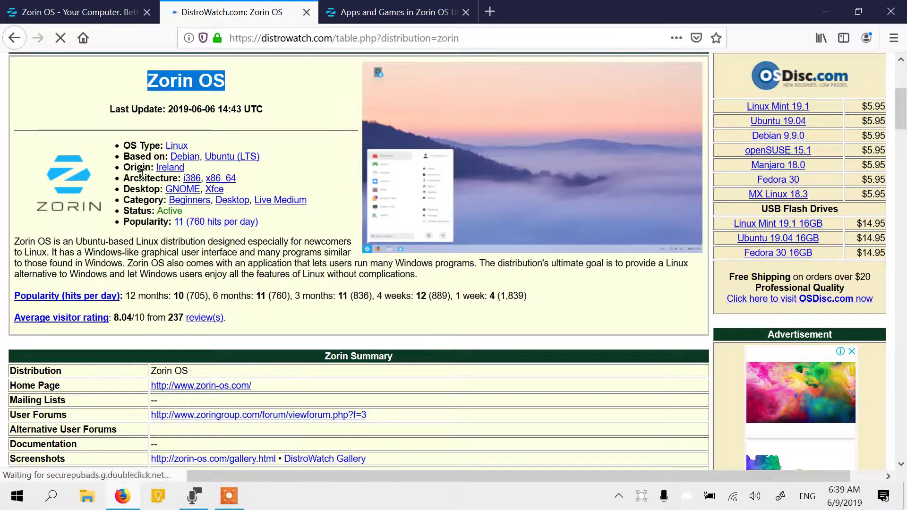
{"action": "scroll", "coordinate": [242, 183], "scroll_direction": "down", "scroll_amount": 15}
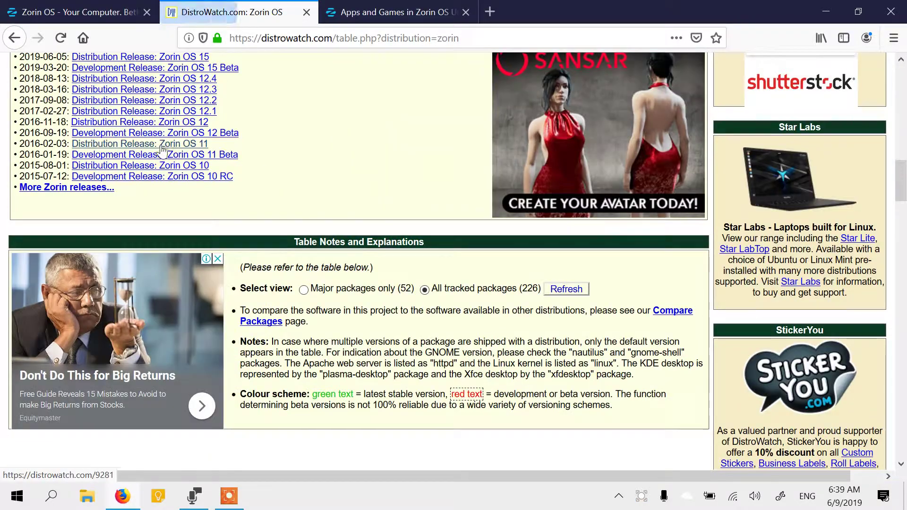
{"action": "scroll", "coordinate": [242, 184], "scroll_direction": "up", "scroll_amount": 15}
{"action": "scroll", "coordinate": [196, 227], "scroll_direction": "down", "scroll_amount": 2}
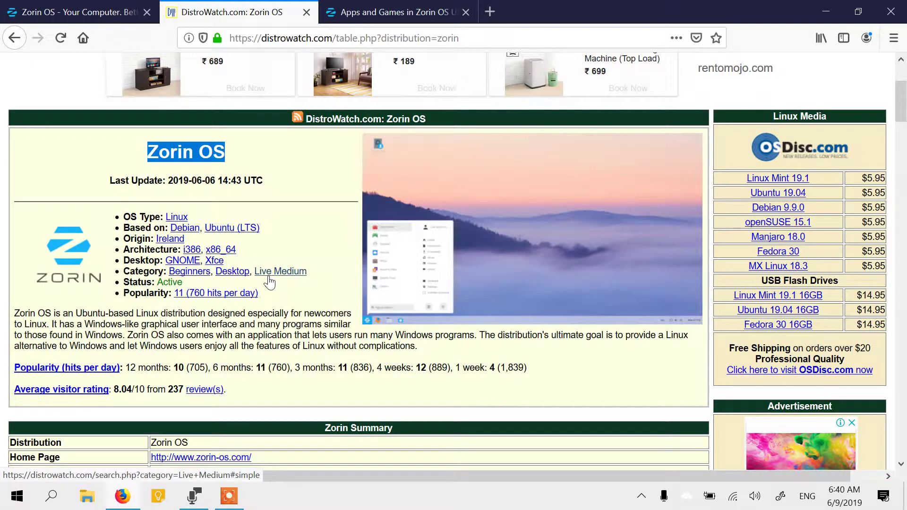
{"action": "scroll", "coordinate": [269, 283], "scroll_direction": "down", "scroll_amount": 3}
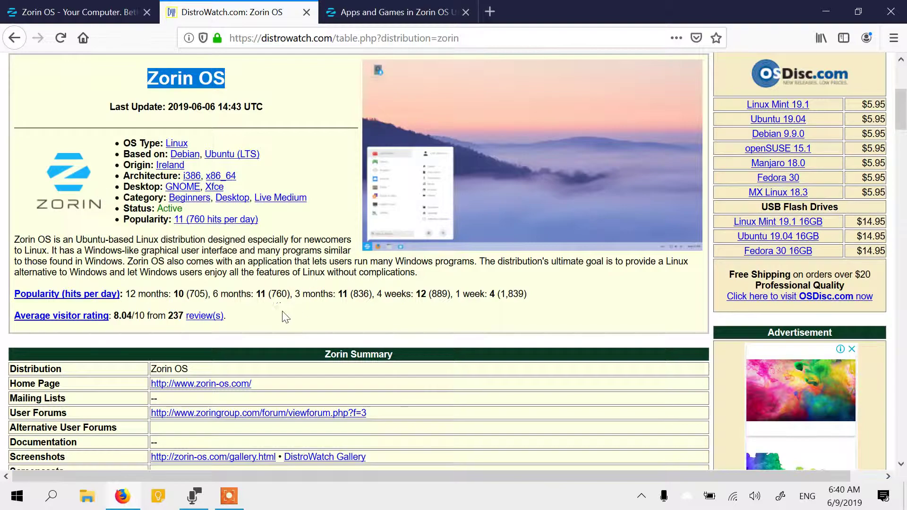
{"action": "scroll", "coordinate": [211, 280], "scroll_direction": "down", "scroll_amount": 15}
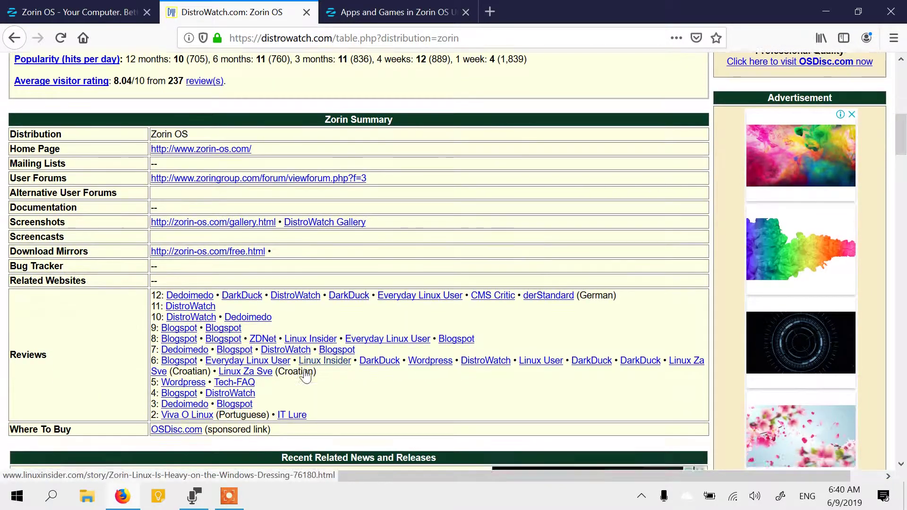
{"action": "scroll", "coordinate": [305, 374], "scroll_direction": "up", "scroll_amount": 15}
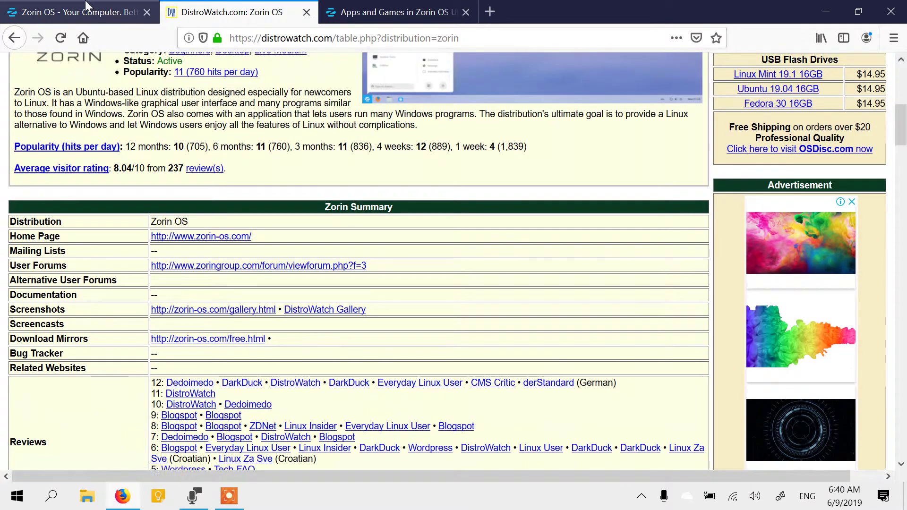
- Return to the Zorin OS website's home page and open its Download page with the list of editions
{"action": "left_click", "coordinate": [86, 5]}
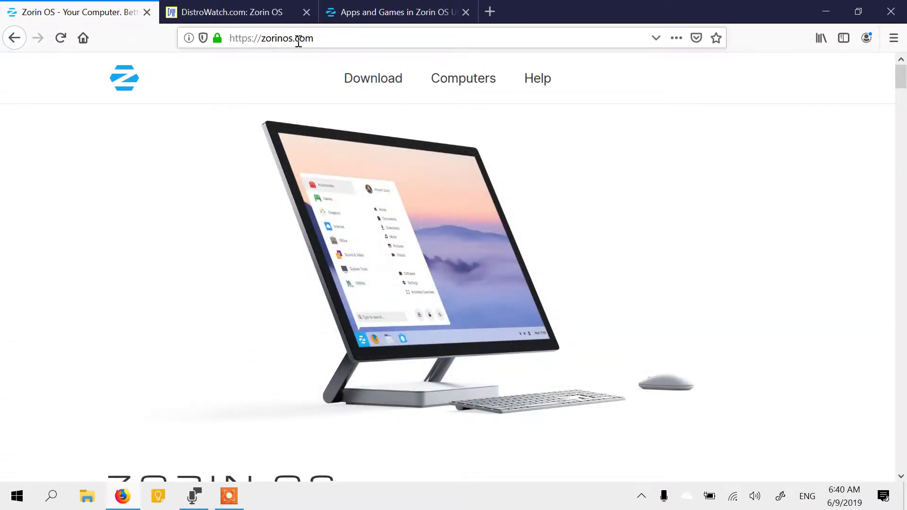
{"action": "scroll", "coordinate": [410, 240], "scroll_direction": "down", "scroll_amount": 13}
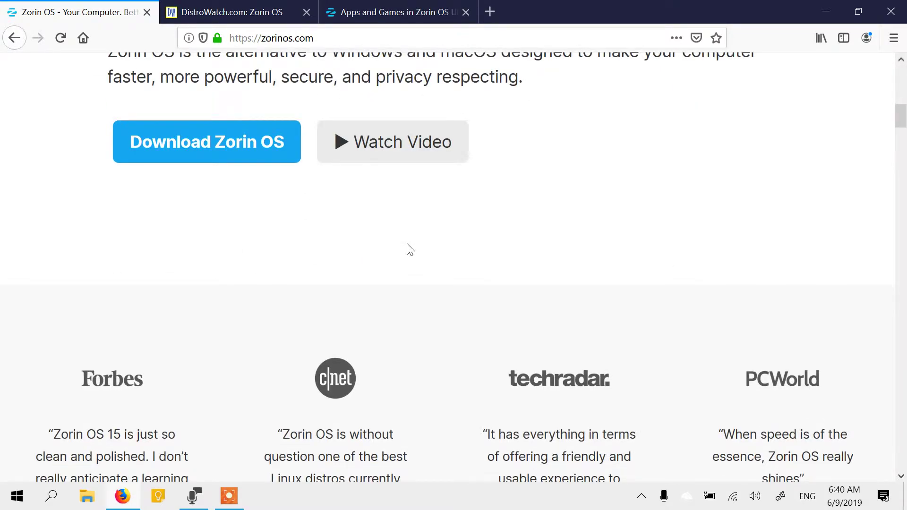
{"action": "scroll", "coordinate": [409, 246], "scroll_direction": "up", "scroll_amount": 13}
{"action": "left_click", "coordinate": [387, 80]}
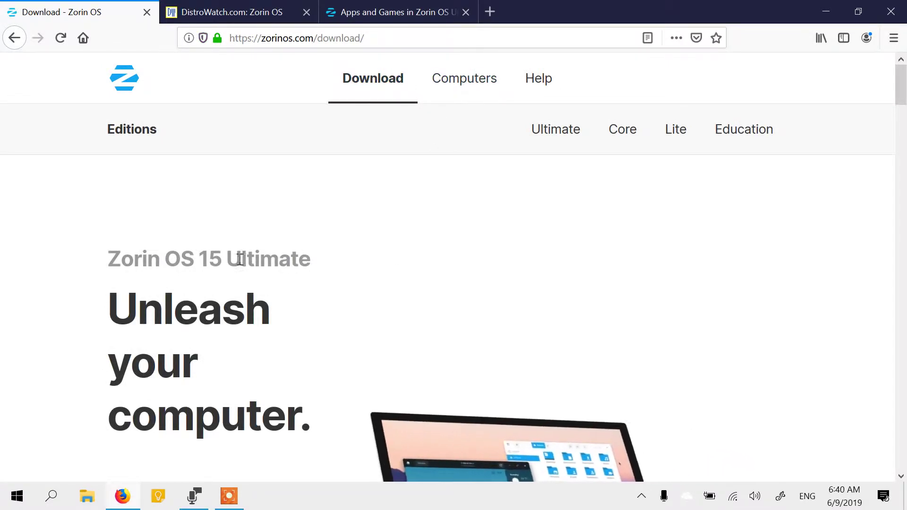
{"action": "scroll", "coordinate": [480, 234], "scroll_direction": "down", "scroll_amount": 7}
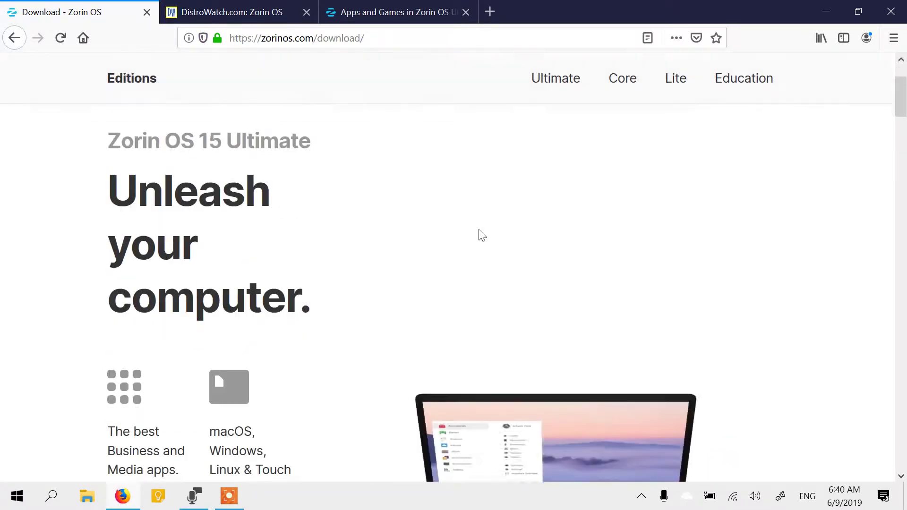
{"action": "scroll", "coordinate": [480, 235], "scroll_direction": "up", "scroll_amount": 7}
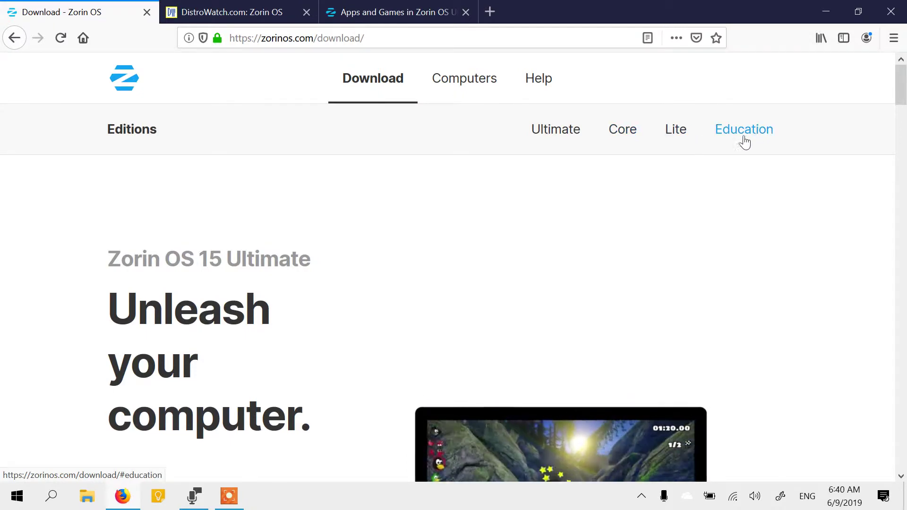
- Review the features and price of the Zorin OS 15 Ultimate edition on the download page
{"action": "left_click", "coordinate": [564, 137]}
{"action": "scroll", "coordinate": [118, 405], "scroll_direction": "down", "scroll_amount": 6}
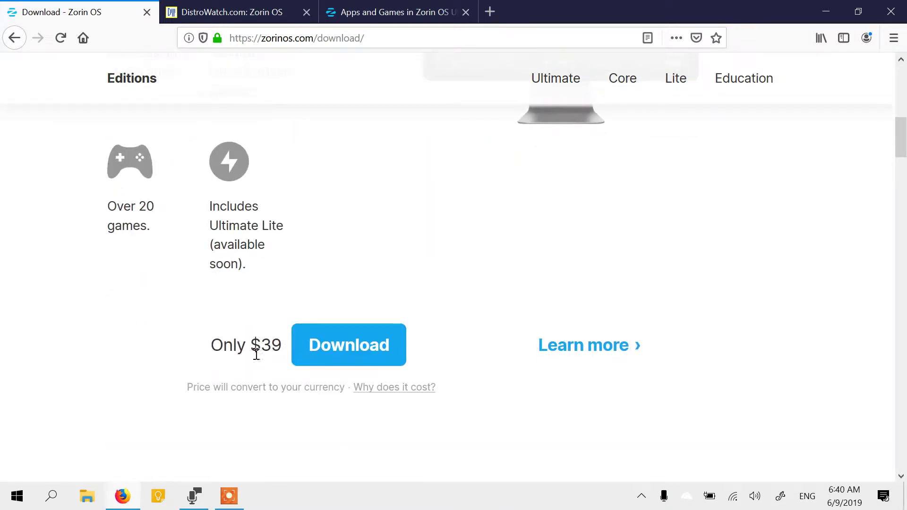
{"action": "scroll", "coordinate": [264, 348], "scroll_direction": "up", "scroll_amount": 3}
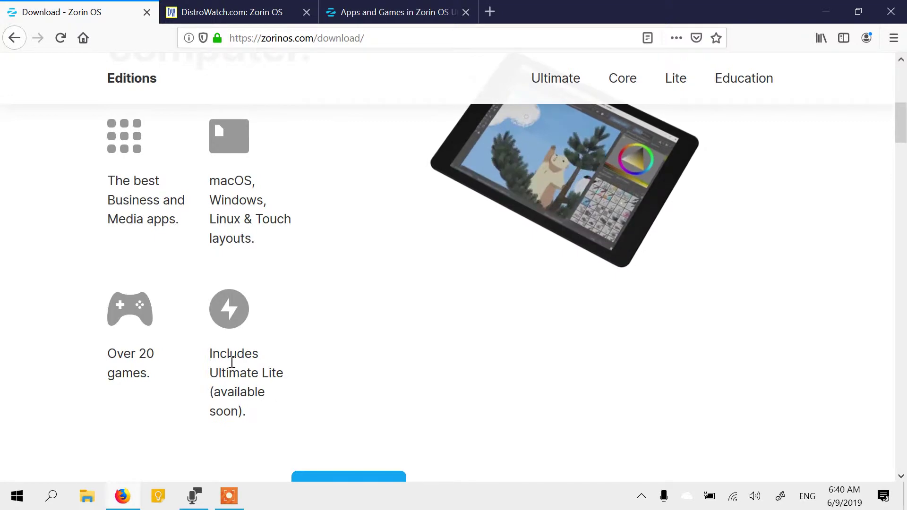
{"action": "scroll", "coordinate": [354, 377], "scroll_direction": "down", "scroll_amount": 5}
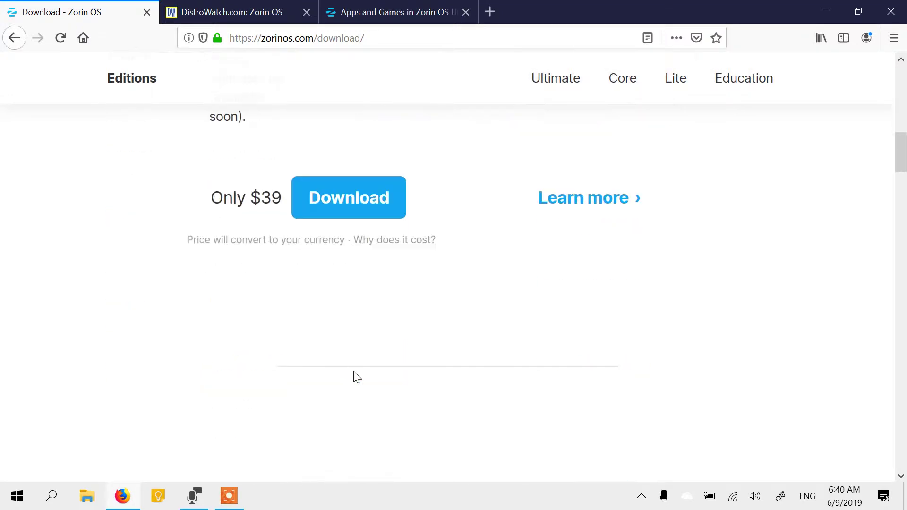
- Look through the features of the Zorin OS 15 Core and Zorin OS 12.4 Lite editions
{"action": "scroll", "coordinate": [260, 288], "scroll_direction": "down", "scroll_amount": 6}
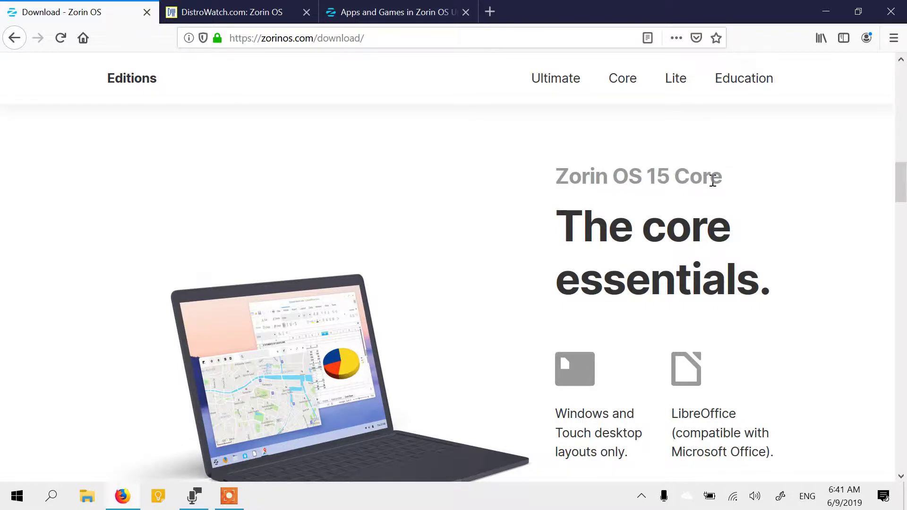
{"action": "scroll", "coordinate": [525, 305], "scroll_direction": "down", "scroll_amount": 4}
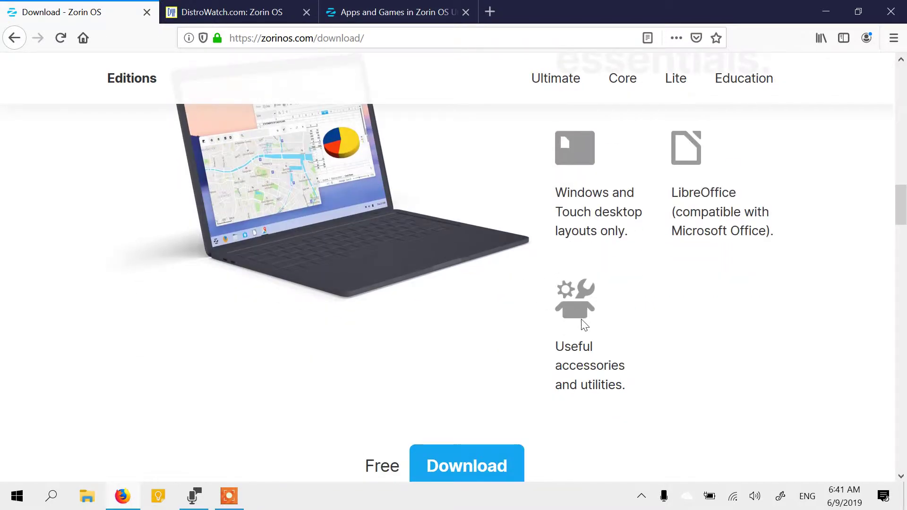
{"action": "scroll", "coordinate": [584, 325], "scroll_direction": "down", "scroll_amount": 4}
{"action": "scroll", "coordinate": [587, 330], "scroll_direction": "down", "scroll_amount": 6}
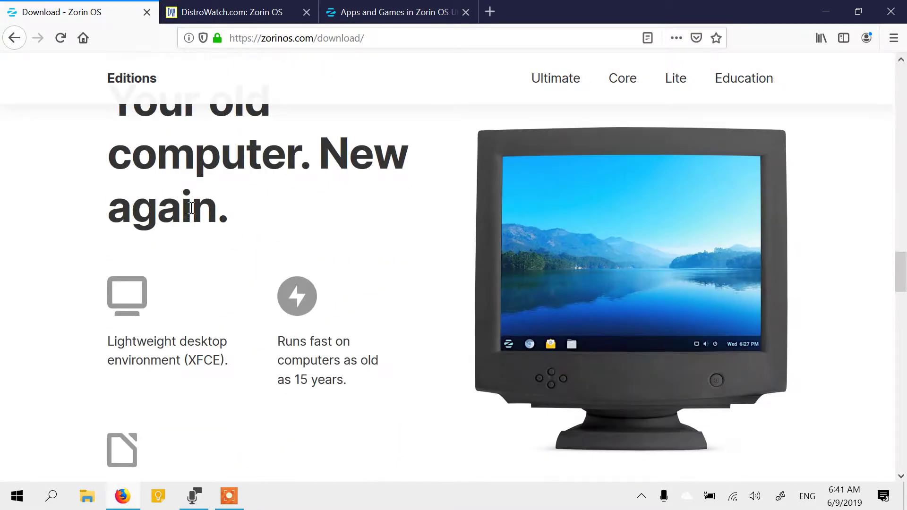
{"action": "scroll", "coordinate": [516, 155], "scroll_direction": "up", "scroll_amount": 1}
{"action": "scroll", "coordinate": [335, 260], "scroll_direction": "down", "scroll_amount": 1}
{"action": "scroll", "coordinate": [141, 222], "scroll_direction": "down", "scroll_amount": 7}
- Examine the Zorin OS 12.4 Education edition and its listed learning features
{"action": "scroll", "coordinate": [400, 303], "scroll_direction": "down", "scroll_amount": 5}
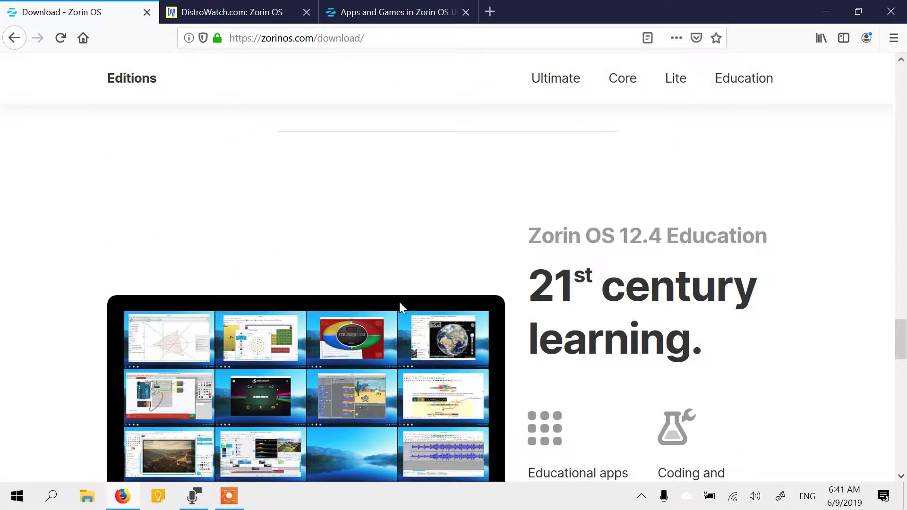
{"action": "scroll", "coordinate": [484, 327], "scroll_direction": "down", "scroll_amount": 3}
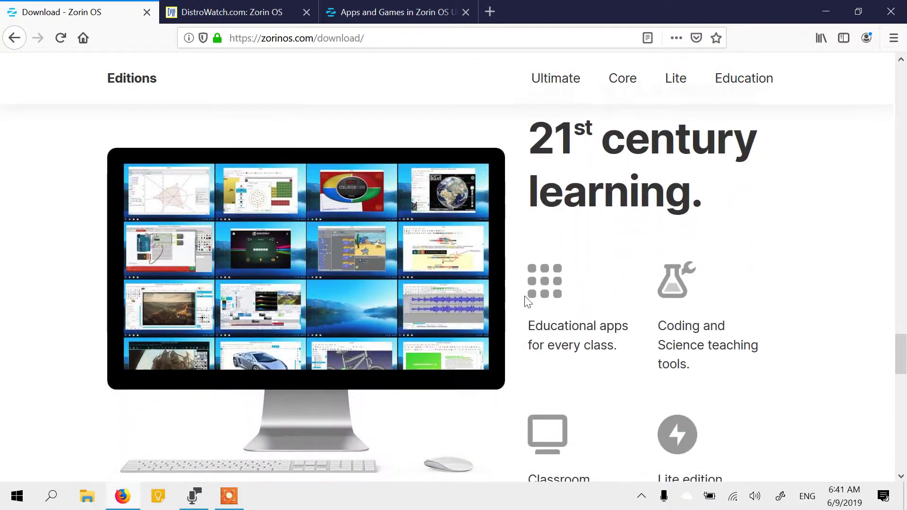
{"action": "scroll", "coordinate": [622, 166], "scroll_direction": "up", "scroll_amount": 1}
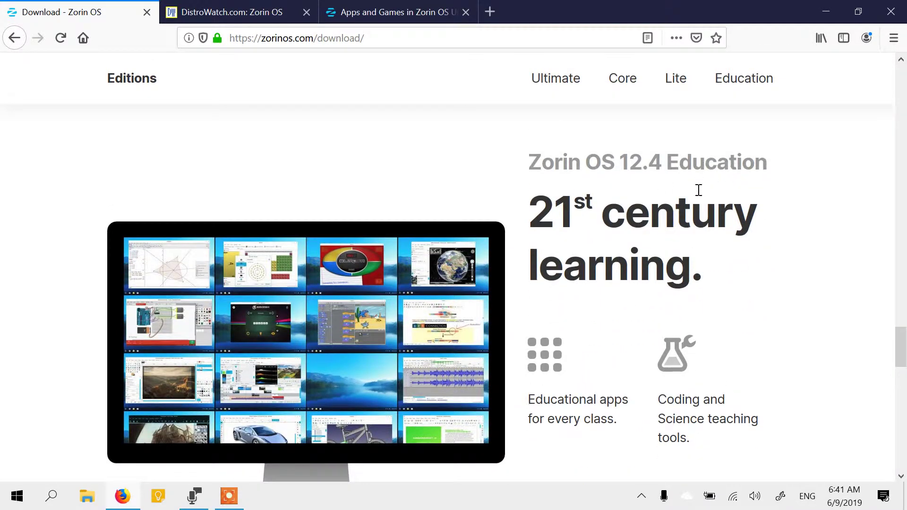
- Jump to the Core edition's section and check its download offer and included features
{"action": "scroll", "coordinate": [697, 194], "scroll_direction": "up", "scroll_amount": 6}
{"action": "left_click", "coordinate": [622, 81]}
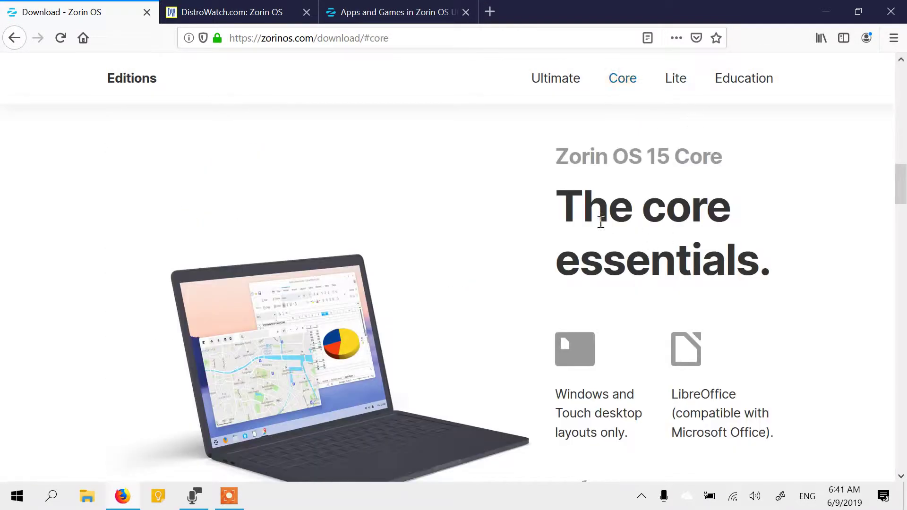
{"action": "scroll", "coordinate": [692, 175], "scroll_direction": "down", "scroll_amount": 8}
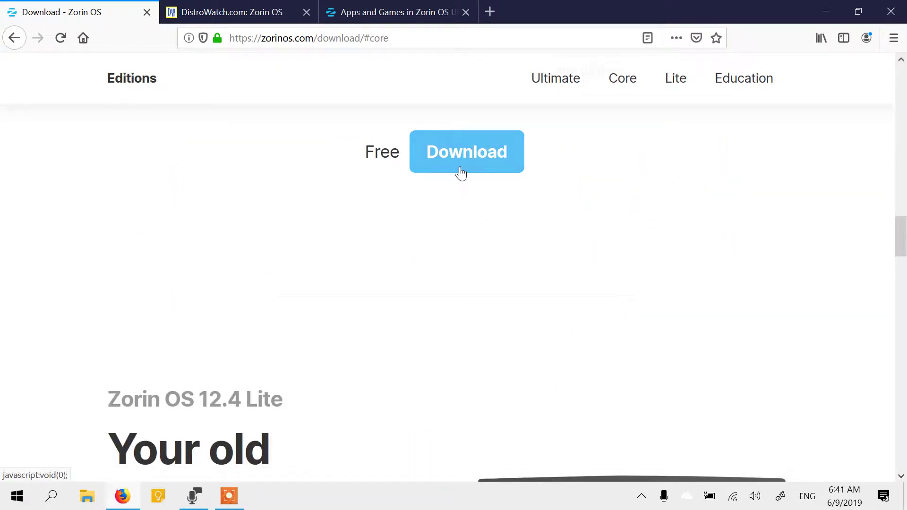
{"action": "scroll", "coordinate": [462, 173], "scroll_direction": "up", "scroll_amount": 5}
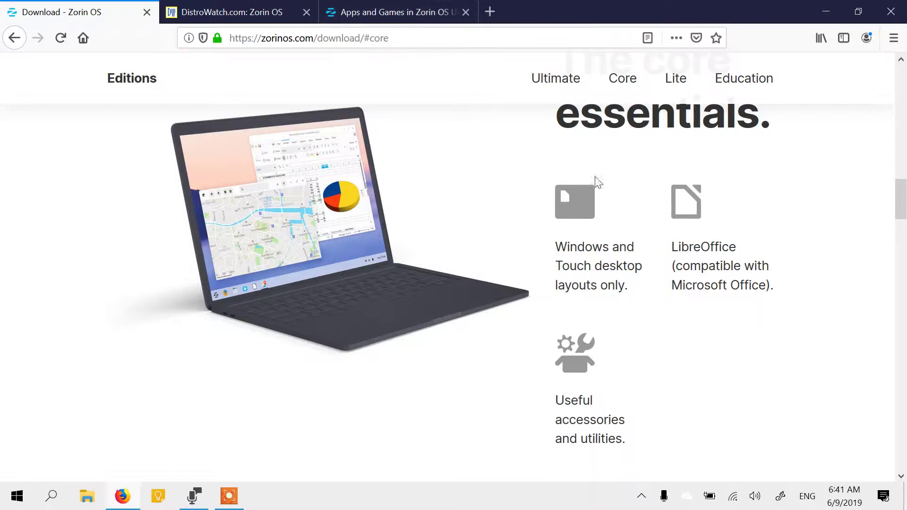
- Switch to the Apps in Zorin OS Ultimate page and find its Create section
{"action": "left_click", "coordinate": [411, 16]}
{"action": "scroll", "coordinate": [461, 247], "scroll_direction": "up", "scroll_amount": 10}
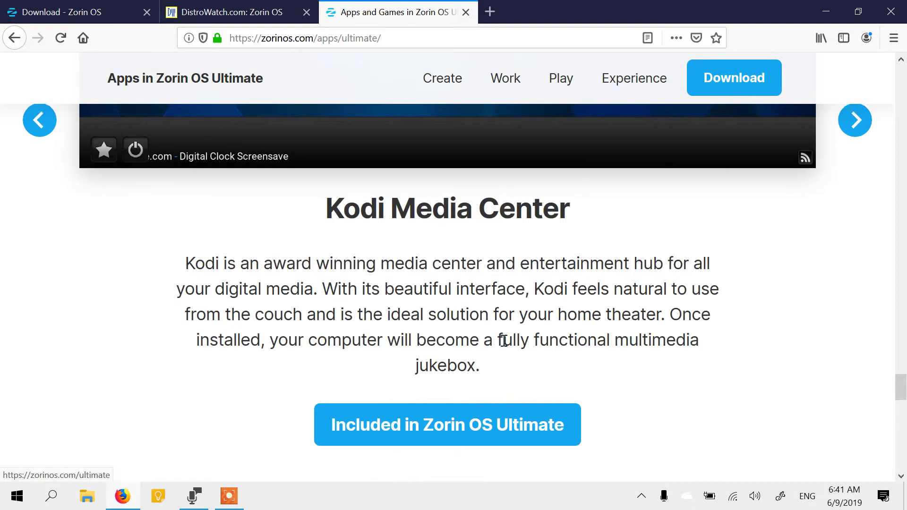
{"action": "scroll", "coordinate": [725, 419], "scroll_direction": "up", "scroll_amount": 20}
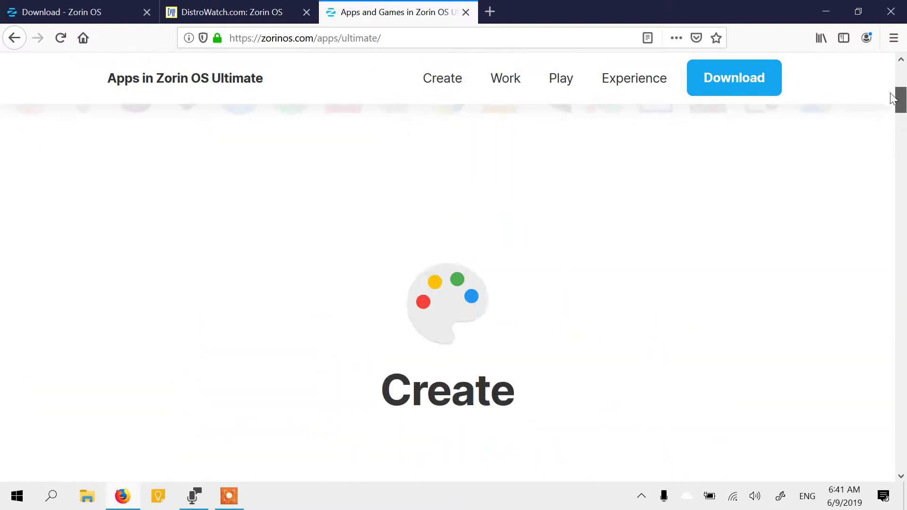
{"action": "scroll", "coordinate": [395, 304], "scroll_direction": "down", "scroll_amount": 10}
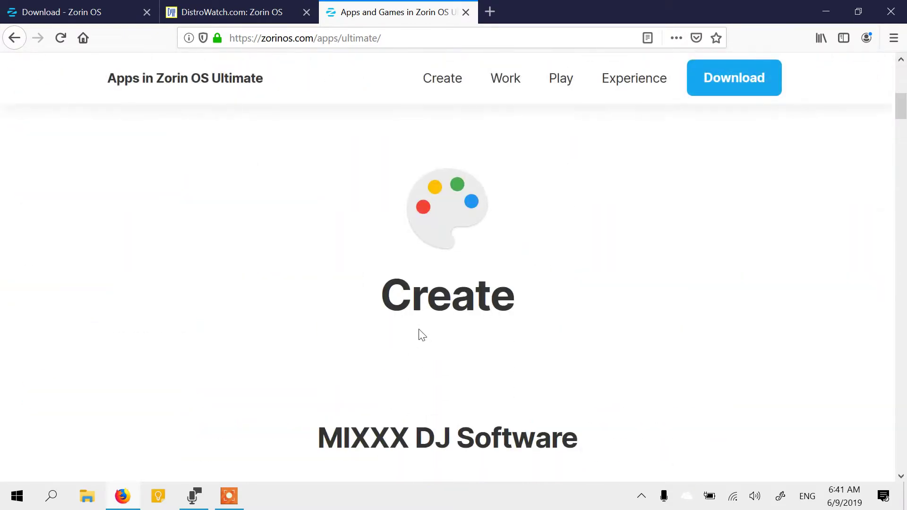
{"action": "scroll", "coordinate": [534, 215], "scroll_direction": "up", "scroll_amount": 3}
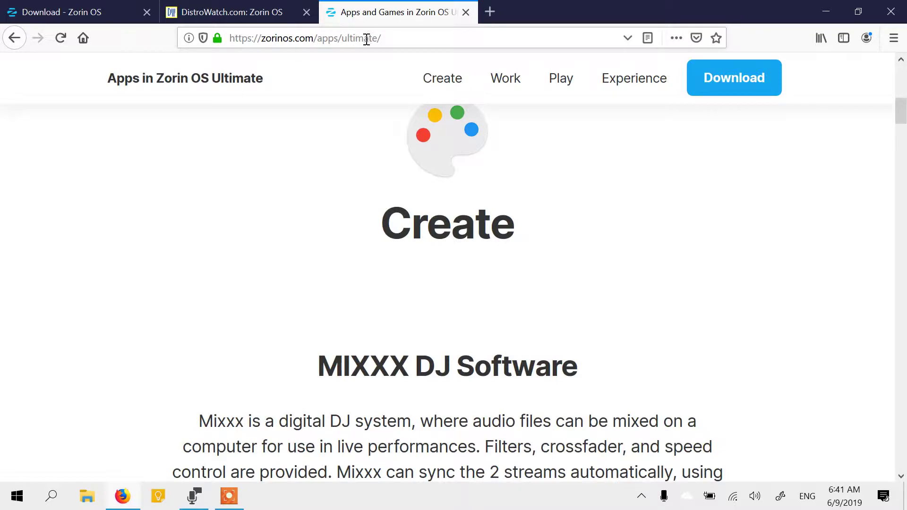
- Go back to the Zorin OS download page and view the Ultimate edition's section again
{"action": "key", "text": "ctrl+Tab"}
{"action": "scroll", "coordinate": [378, 330], "scroll_direction": "down", "scroll_amount": 5}
{"action": "scroll", "coordinate": [378, 330], "scroll_direction": "up", "scroll_amount": 8}
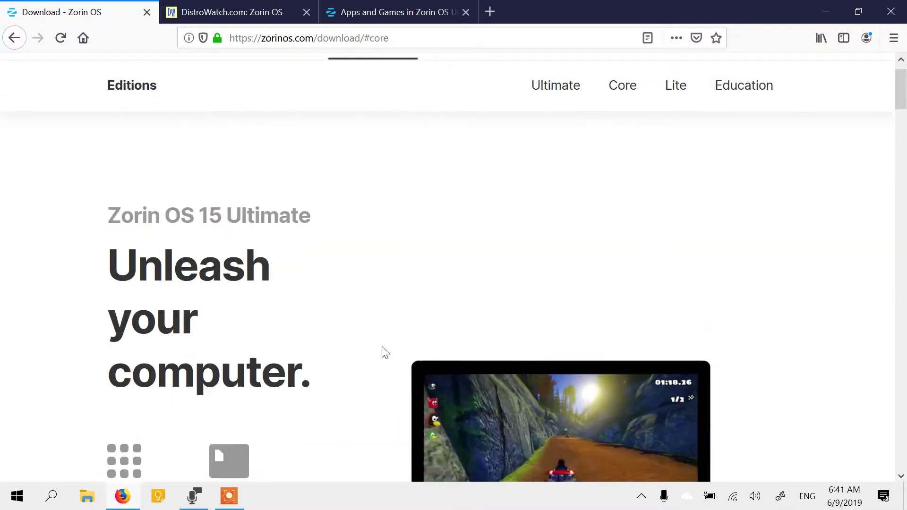
{"action": "scroll", "coordinate": [375, 348], "scroll_direction": "down", "scroll_amount": 2}
- On the Ultimate apps page, browse the Create showcase from MIXXX DJ Software through Blender 3D Suite to GIMP
{"action": "key", "text": "ctrl+Tab"}
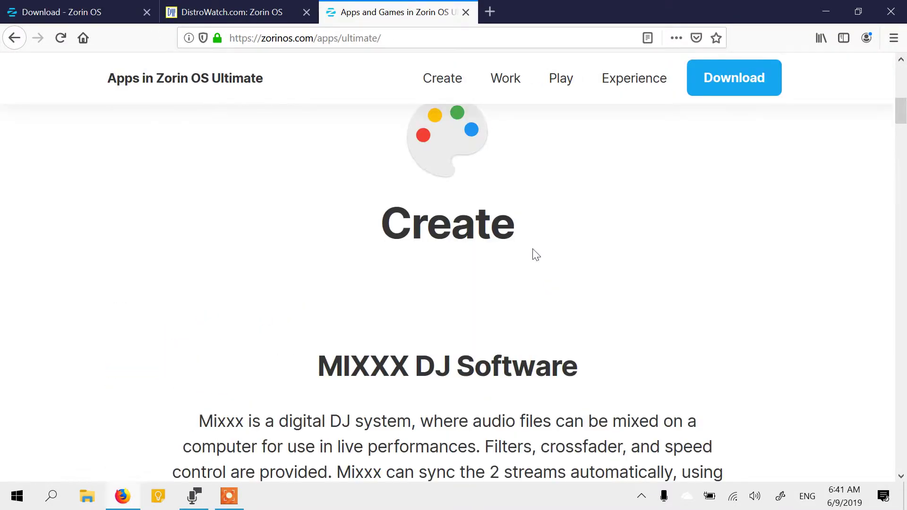
{"action": "scroll", "coordinate": [535, 254], "scroll_direction": "down", "scroll_amount": 2}
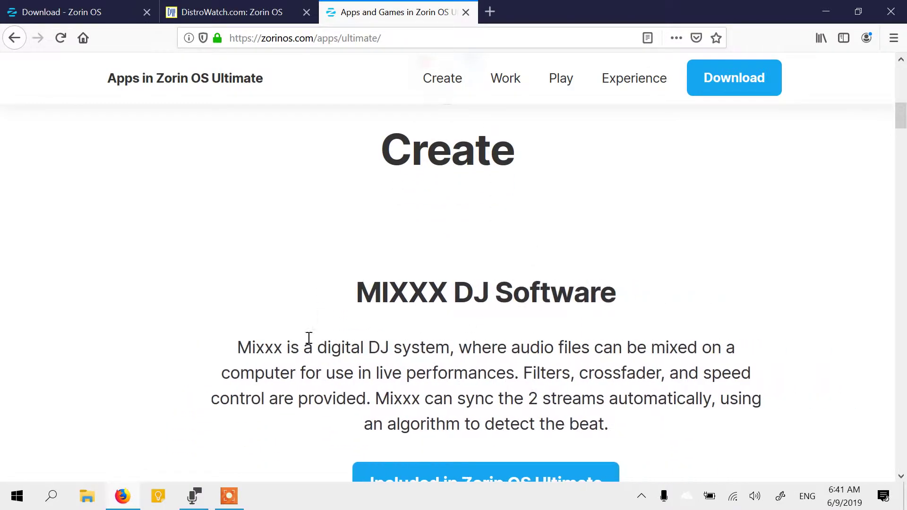
{"action": "scroll", "coordinate": [449, 354], "scroll_direction": "down", "scroll_amount": 5}
{"action": "scroll", "coordinate": [453, 352], "scroll_direction": "up", "scroll_amount": 4}
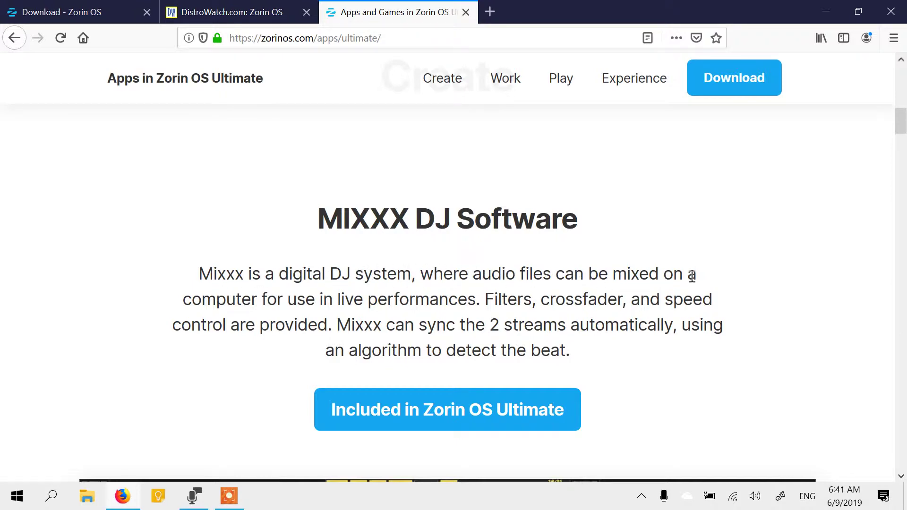
{"action": "scroll", "coordinate": [828, 376], "scroll_direction": "down", "scroll_amount": 4}
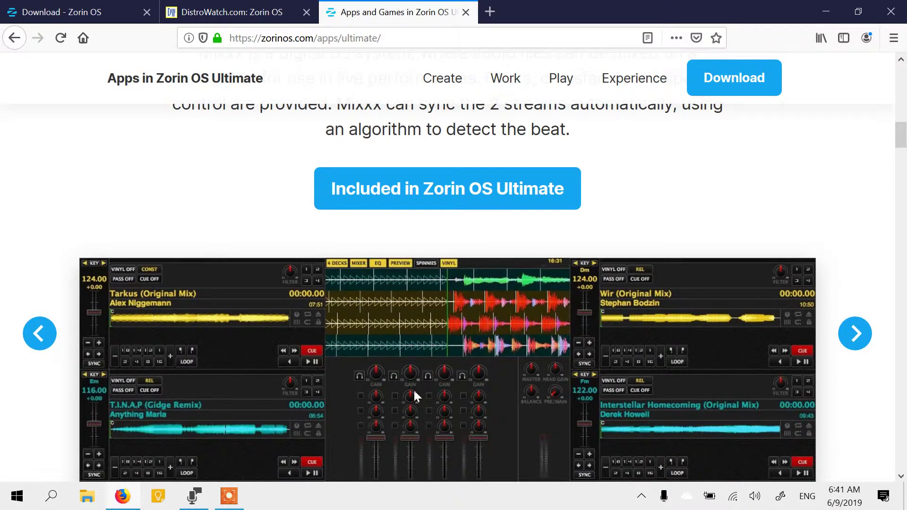
{"action": "left_click", "coordinate": [856, 348]}
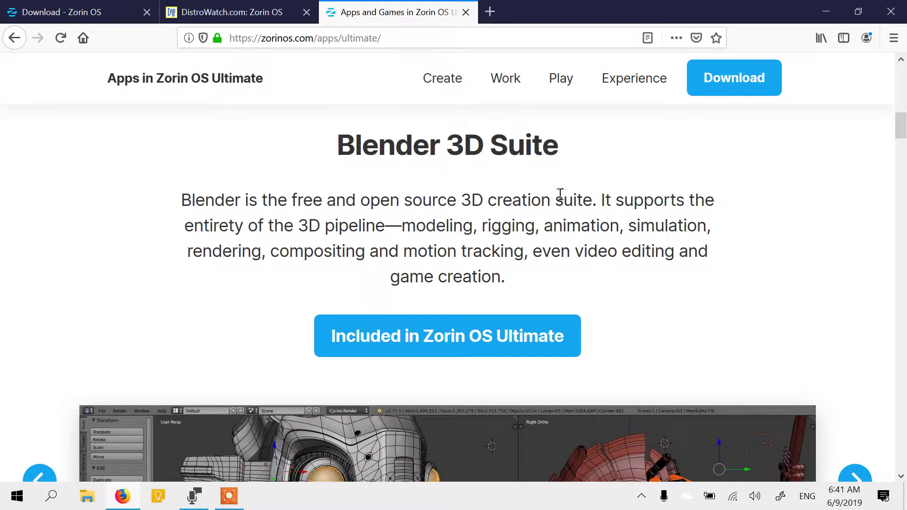
{"action": "scroll", "coordinate": [641, 392], "scroll_direction": "down", "scroll_amount": 3}
{"action": "left_click", "coordinate": [861, 343]}
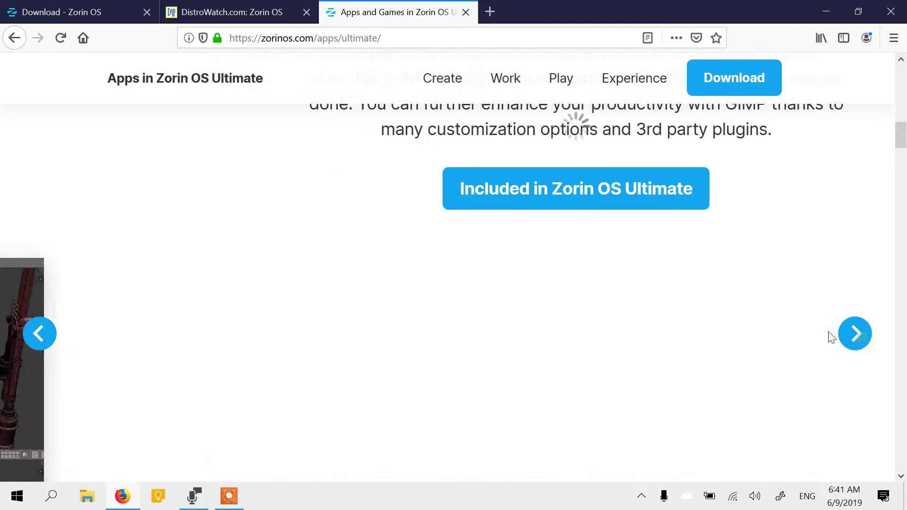
- Examine the GIMP Image Editor and Kdenlive Video Editor slides in the Create showcase, including their descriptions and screenshots
{"action": "scroll", "coordinate": [395, 210], "scroll_direction": "up", "scroll_amount": 3}
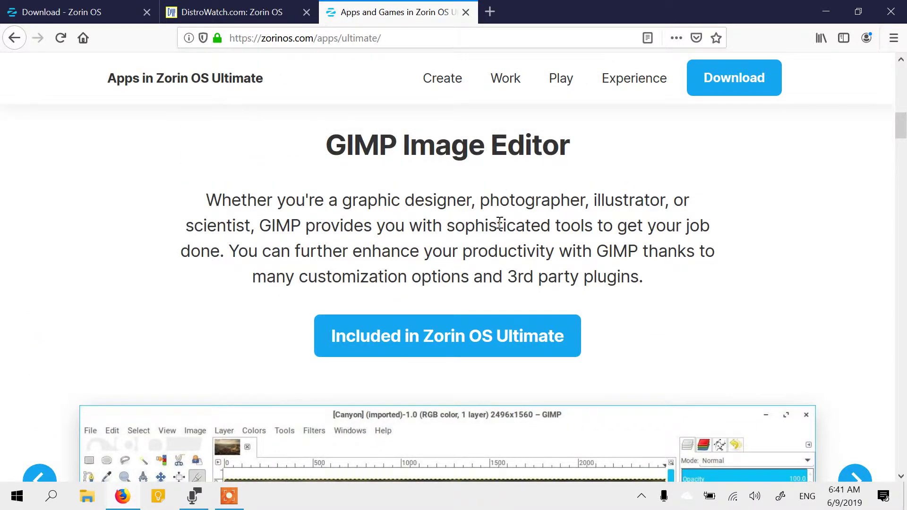
{"action": "scroll", "coordinate": [499, 223], "scroll_direction": "down", "scroll_amount": 1}
{"action": "scroll", "coordinate": [491, 239], "scroll_direction": "up", "scroll_amount": 1}
{"action": "scroll", "coordinate": [615, 326], "scroll_direction": "down", "scroll_amount": 4}
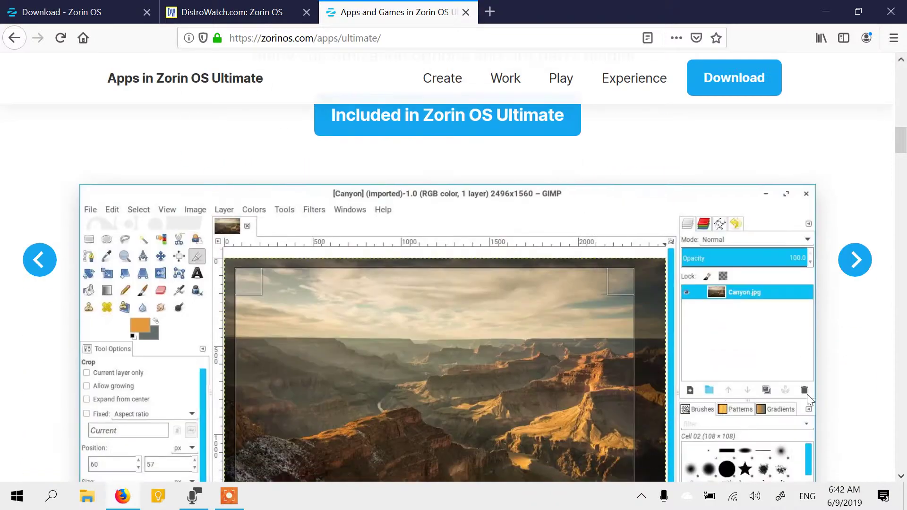
{"action": "left_click", "coordinate": [847, 274]}
{"action": "scroll", "coordinate": [533, 340], "scroll_direction": "up", "scroll_amount": 4}
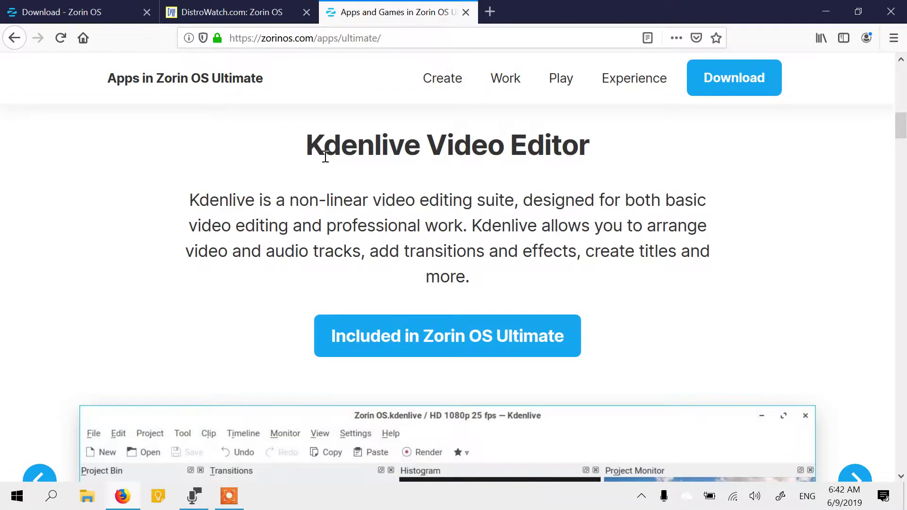
{"action": "scroll", "coordinate": [533, 307], "scroll_direction": "down", "scroll_amount": 5}
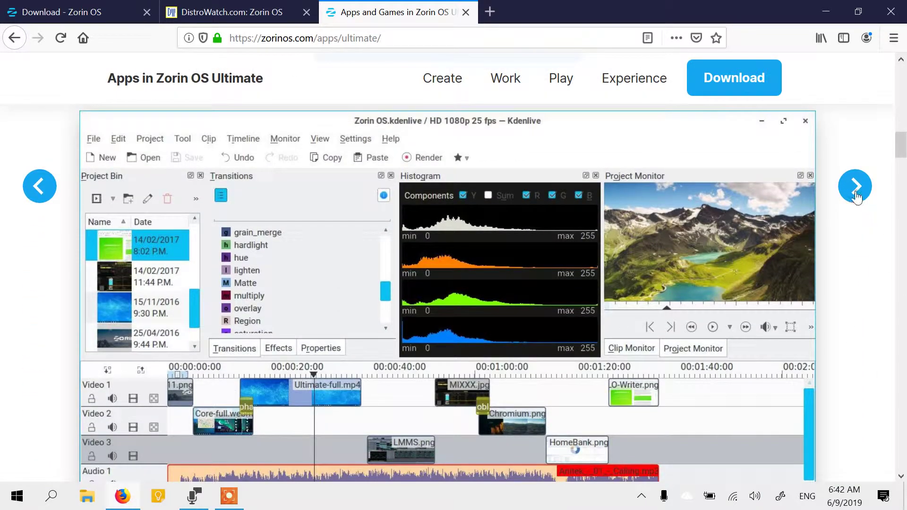
- Advance the Create showcase to Ardour Audio Workstation and Audacity Sound Editor, checking each app's description and screenshot
{"action": "left_click", "coordinate": [855, 186]}
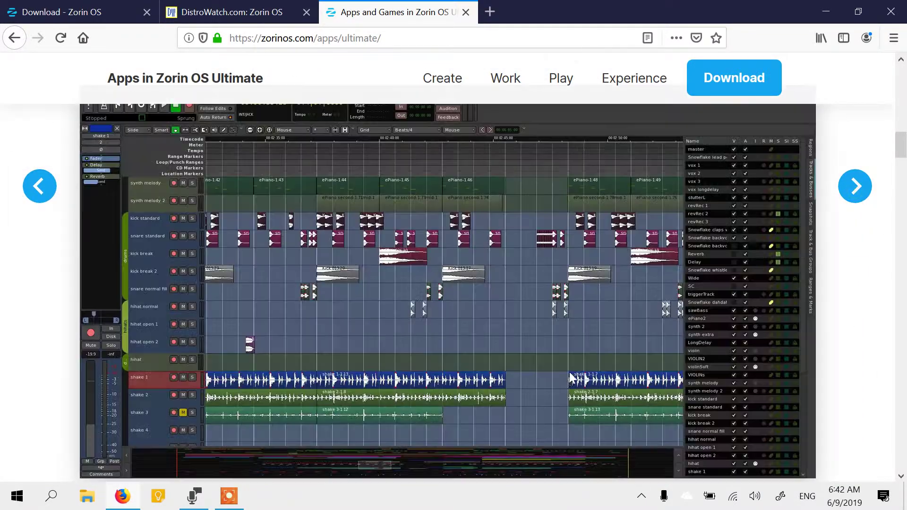
{"action": "scroll", "coordinate": [565, 374], "scroll_direction": "up", "scroll_amount": 5}
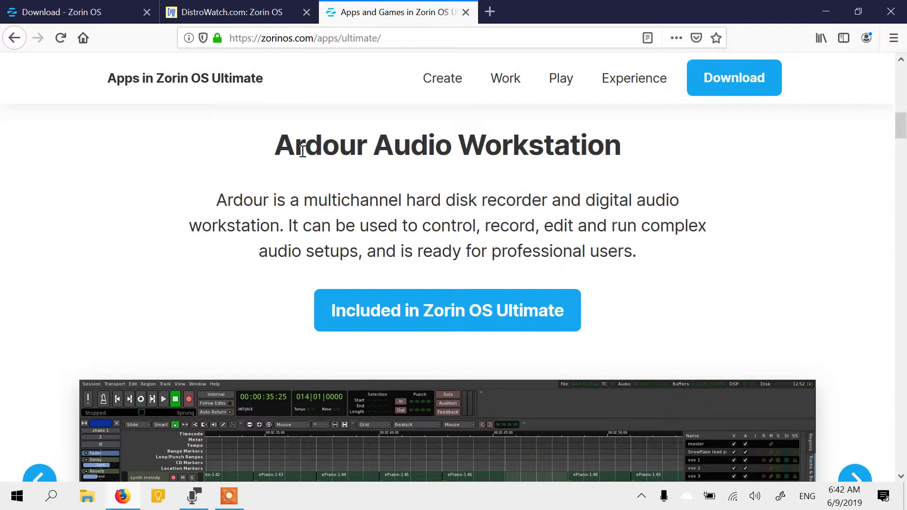
{"action": "scroll", "coordinate": [730, 260], "scroll_direction": "down", "scroll_amount": 5}
{"action": "left_click", "coordinate": [854, 189]}
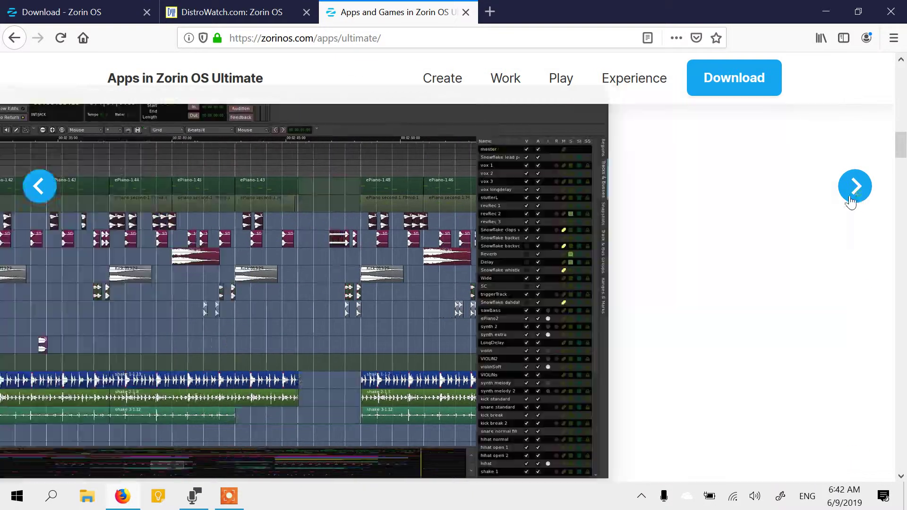
{"action": "scroll", "coordinate": [627, 312], "scroll_direction": "up", "scroll_amount": 5}
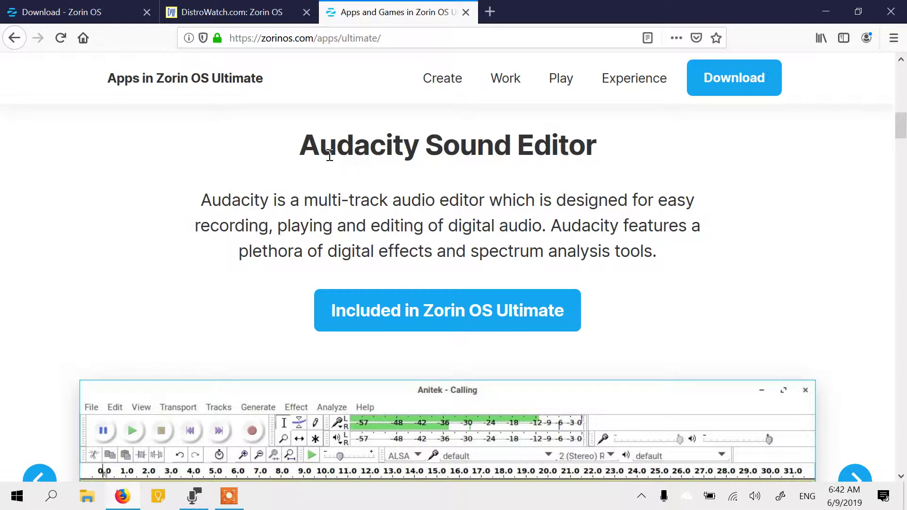
{"action": "scroll", "coordinate": [838, 368], "scroll_direction": "down", "scroll_amount": 3}
{"action": "scroll", "coordinate": [668, 374], "scroll_direction": "down", "scroll_amount": 3}
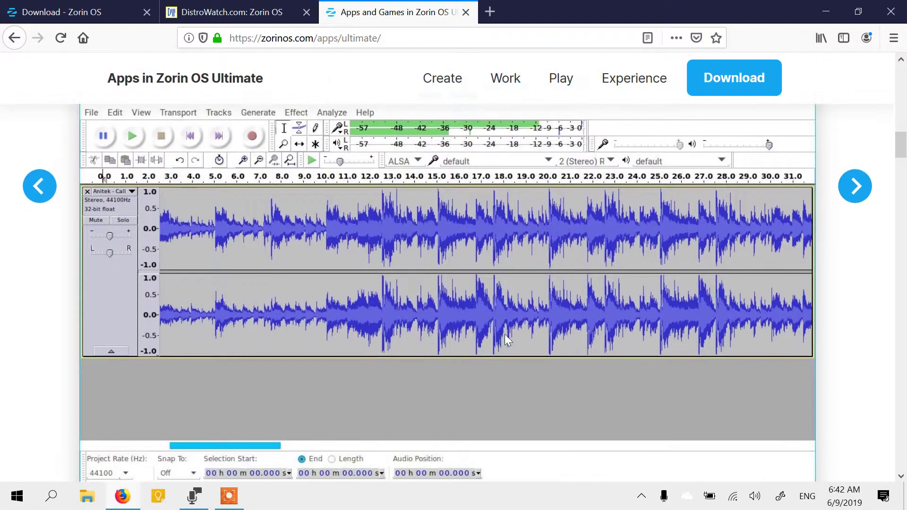
{"action": "scroll", "coordinate": [650, 286], "scroll_direction": "up", "scroll_amount": 2}
{"action": "scroll", "coordinate": [648, 284], "scroll_direction": "up", "scroll_amount": 5}
{"action": "scroll", "coordinate": [749, 303], "scroll_direction": "down", "scroll_amount": 5}
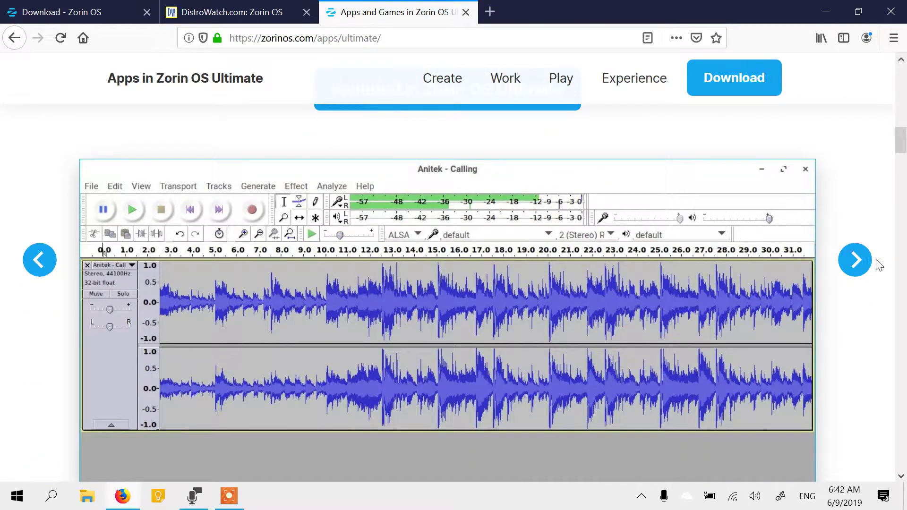
- Move the Create showcase on to Inkscape and view its vector graphics description and screenshot
{"action": "left_click", "coordinate": [856, 261]}
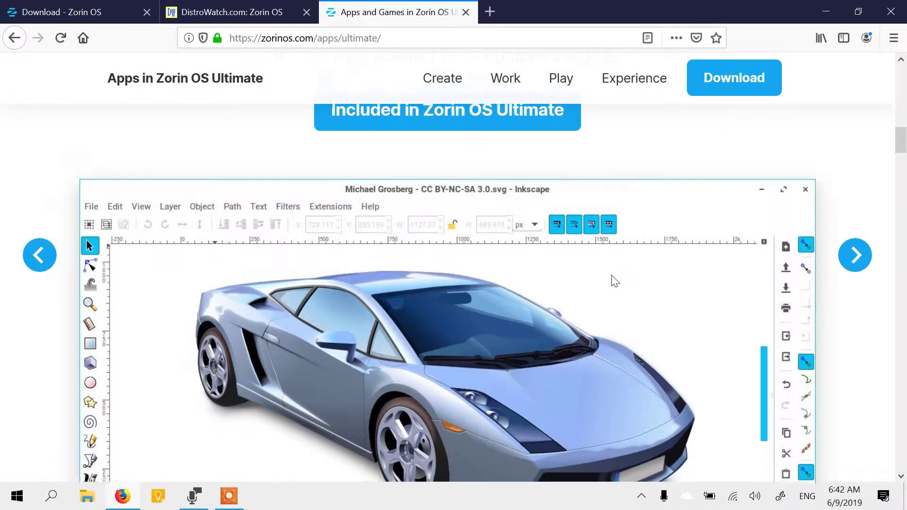
{"action": "scroll", "coordinate": [614, 279], "scroll_direction": "down", "scroll_amount": 3}
{"action": "scroll", "coordinate": [519, 266], "scroll_direction": "up", "scroll_amount": 3}
{"action": "scroll", "coordinate": [484, 205], "scroll_direction": "up", "scroll_amount": 5}
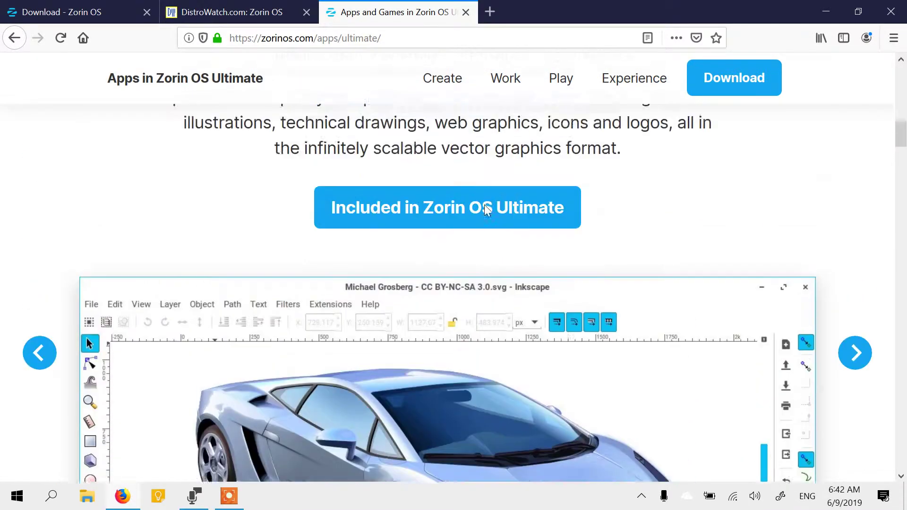
{"action": "scroll", "coordinate": [488, 199], "scroll_direction": "up", "scroll_amount": 1}
{"action": "scroll", "coordinate": [510, 303], "scroll_direction": "down", "scroll_amount": 10}
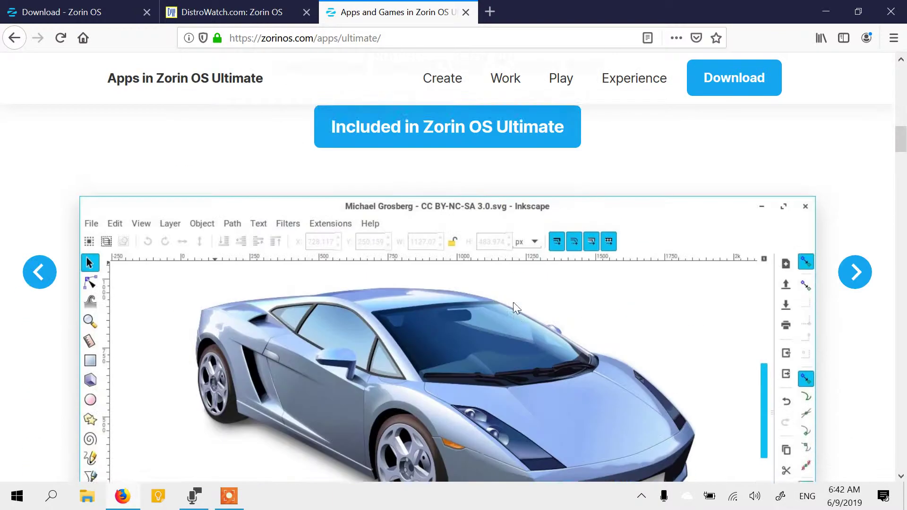
{"action": "scroll", "coordinate": [624, 285], "scroll_direction": "up", "scroll_amount": 3}
- Show the Create showcase's final slide, "And many more apps...", and continue down to the Work section
{"action": "left_click", "coordinate": [863, 123]}
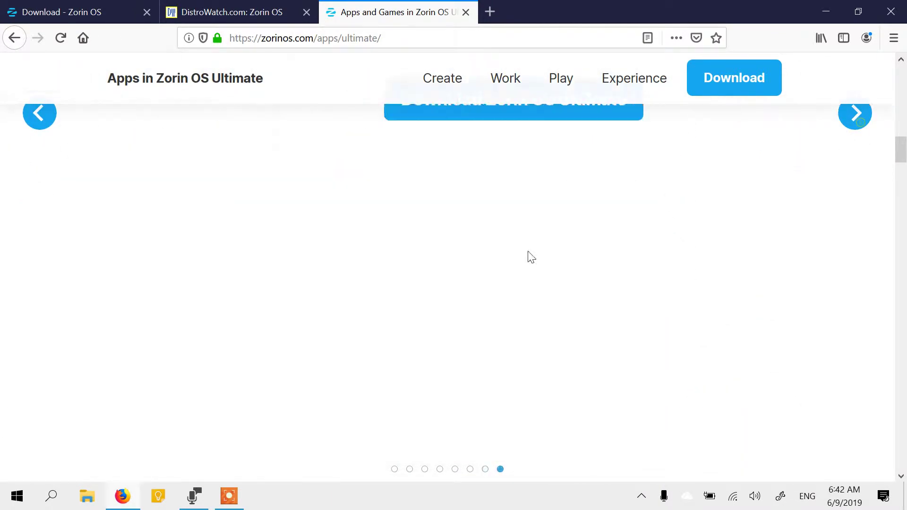
{"action": "scroll", "coordinate": [458, 300], "scroll_direction": "up", "scroll_amount": 3}
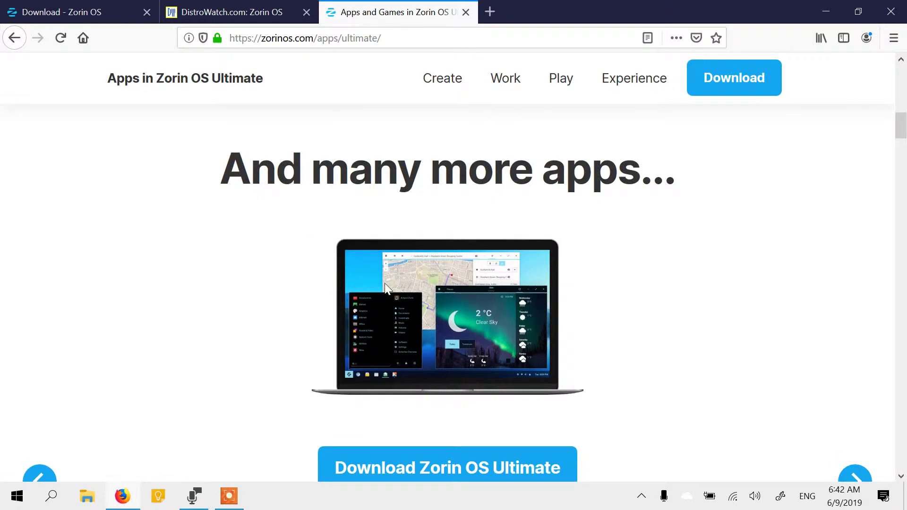
{"action": "scroll", "coordinate": [399, 308], "scroll_direction": "down", "scroll_amount": 10}
{"action": "scroll", "coordinate": [400, 308], "scroll_direction": "up", "scroll_amount": 5}
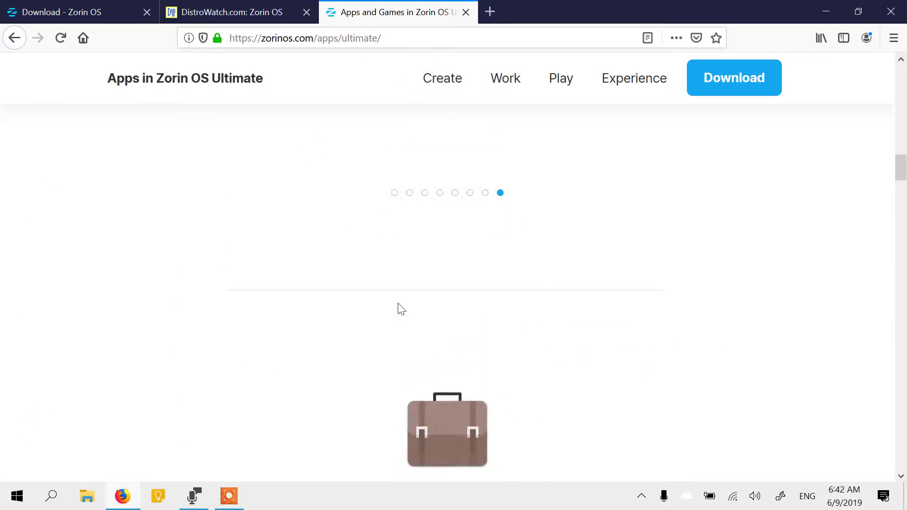
{"action": "scroll", "coordinate": [473, 312], "scroll_direction": "up", "scroll_amount": 8}
{"action": "scroll", "coordinate": [581, 324], "scroll_direction": "down", "scroll_amount": 9}
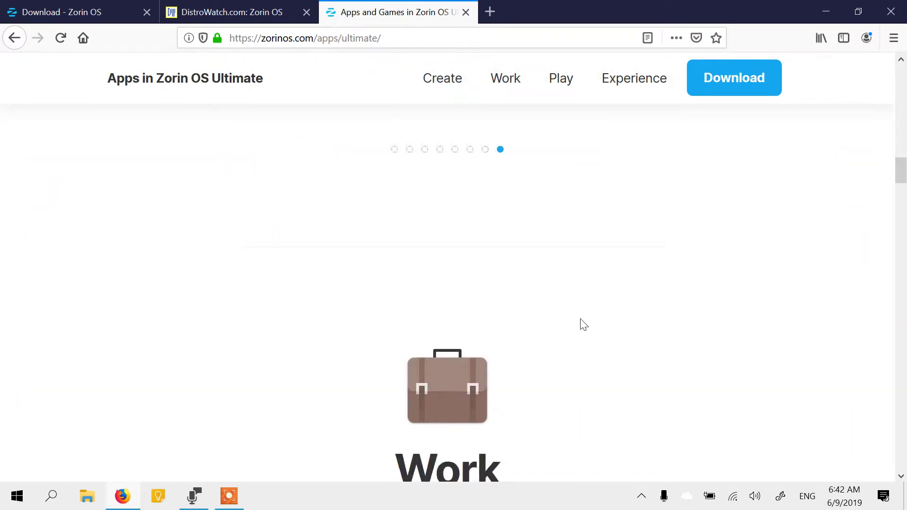
- In the Work showcase, view the HomeBank slide and advance to LibreOffice Writer
{"action": "scroll", "coordinate": [584, 324], "scroll_direction": "down", "scroll_amount": 12}
{"action": "scroll", "coordinate": [640, 294], "scroll_direction": "up", "scroll_amount": 3}
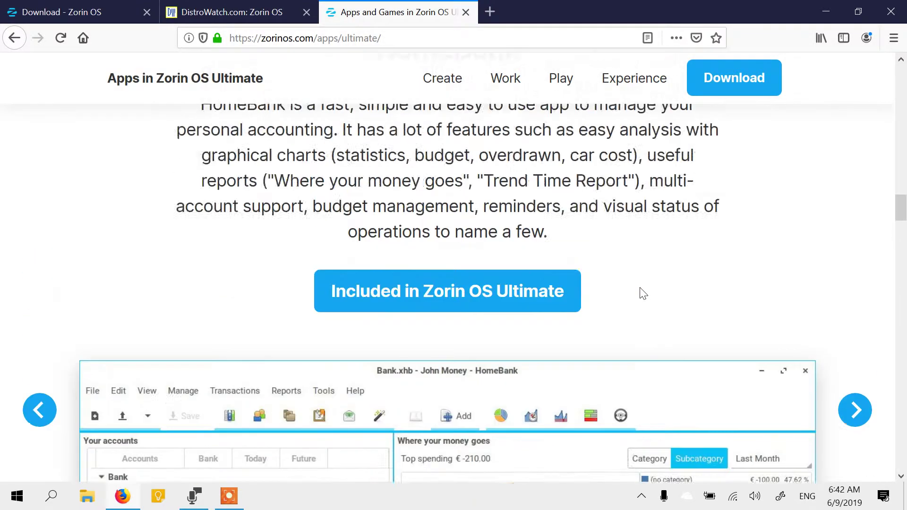
{"action": "scroll", "coordinate": [642, 293], "scroll_direction": "down", "scroll_amount": 15}
{"action": "scroll", "coordinate": [644, 294], "scroll_direction": "up", "scroll_amount": 10}
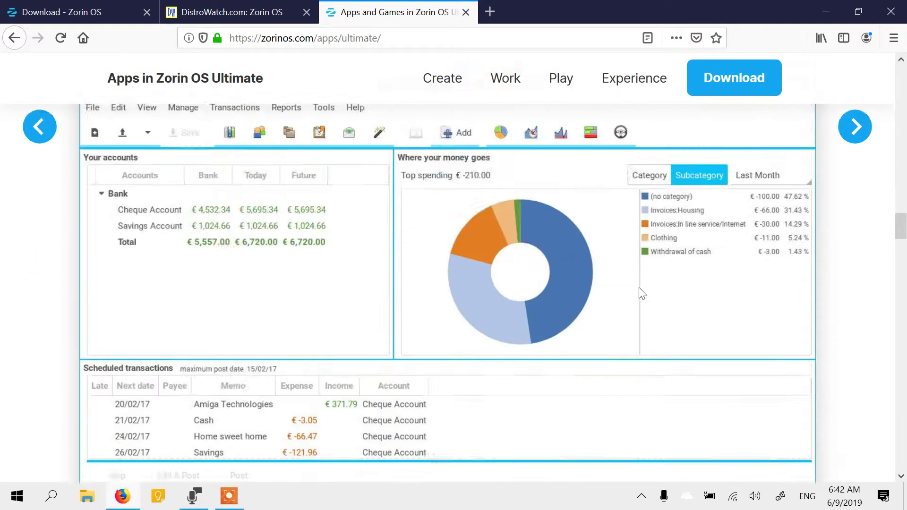
{"action": "left_click", "coordinate": [855, 188]}
{"action": "scroll", "coordinate": [686, 318], "scroll_direction": "down", "scroll_amount": 5}
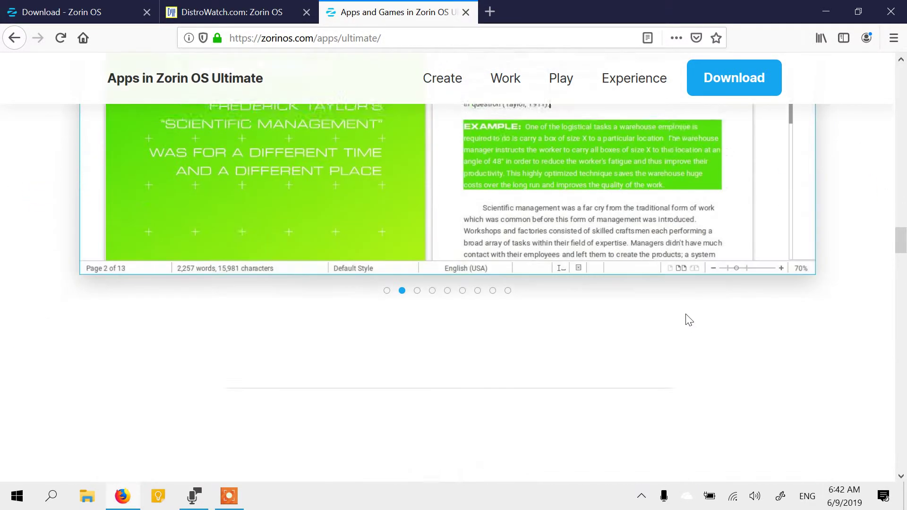
{"action": "scroll", "coordinate": [785, 288], "scroll_direction": "up", "scroll_amount": 7}
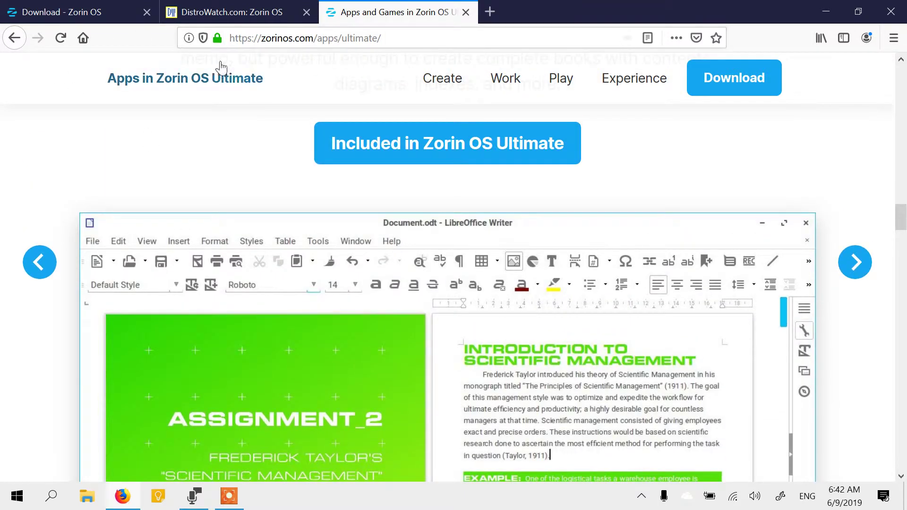
- Return to the Zorin OS download page and look over the editions down to Zorin OS 12.4 Education
{"action": "left_click", "coordinate": [397, 156]}
{"action": "scroll", "coordinate": [397, 237], "scroll_direction": "down", "scroll_amount": 20}
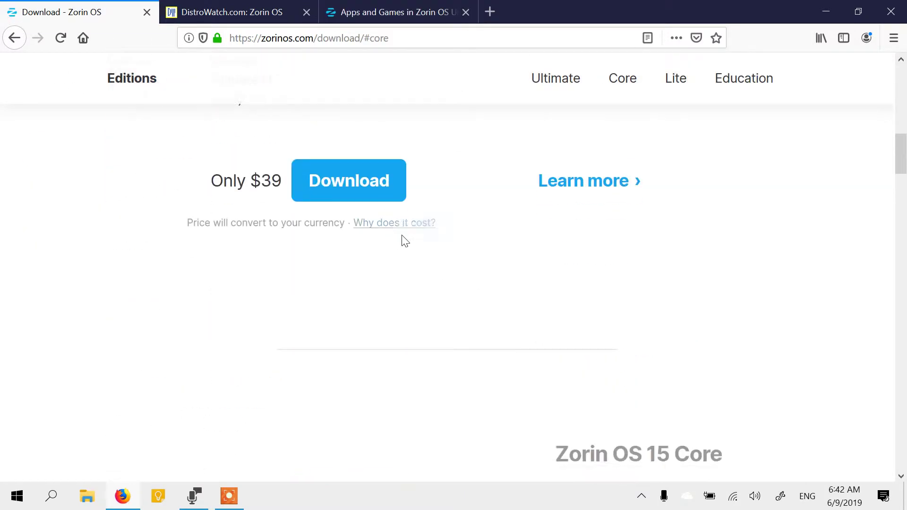
{"action": "scroll", "coordinate": [405, 241], "scroll_direction": "down", "scroll_amount": 10}
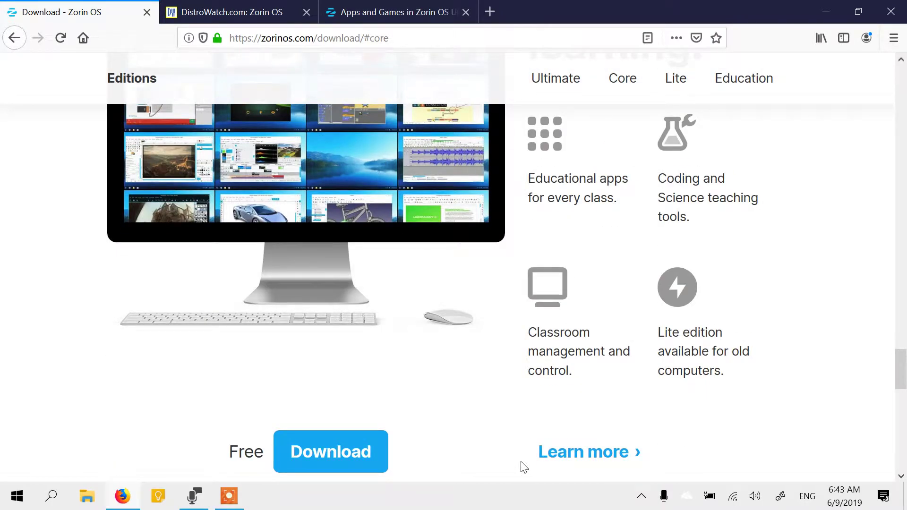
{"action": "scroll", "coordinate": [451, 251], "scroll_direction": "down", "scroll_amount": 10}
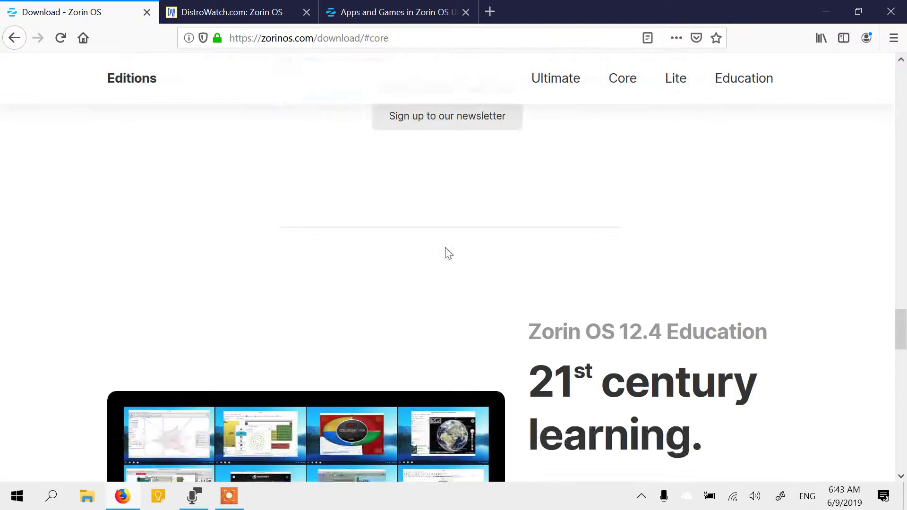
{"action": "scroll", "coordinate": [456, 254], "scroll_direction": "up", "scroll_amount": 10}
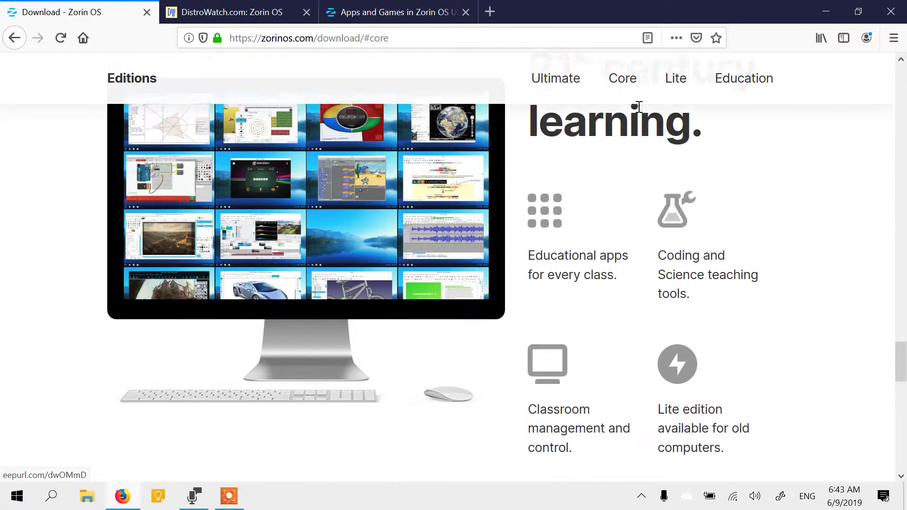
- Jump to the Ultimate edition's section and open its Learn more page, looking through to the games section
{"action": "scroll", "coordinate": [469, 257], "scroll_direction": "down", "scroll_amount": 15}
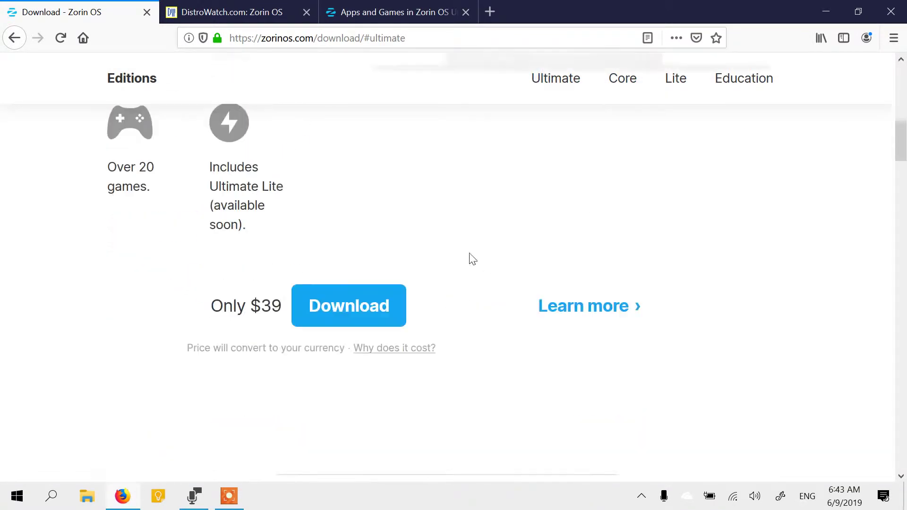
{"action": "scroll", "coordinate": [533, 249], "scroll_direction": "up", "scroll_amount": 6}
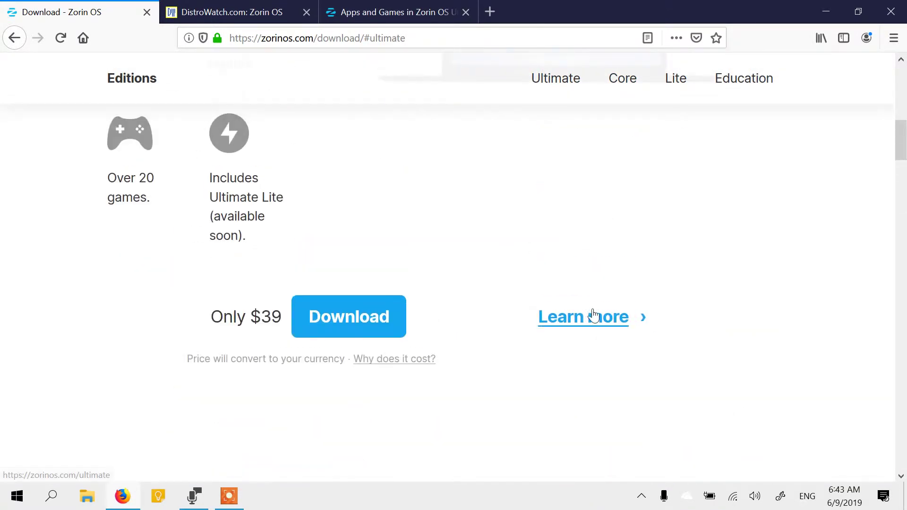
{"action": "left_click", "coordinate": [591, 316]}
{"action": "scroll", "coordinate": [612, 264], "scroll_direction": "down", "scroll_amount": 5}
{"action": "scroll", "coordinate": [608, 288], "scroll_direction": "down", "scroll_amount": 15}
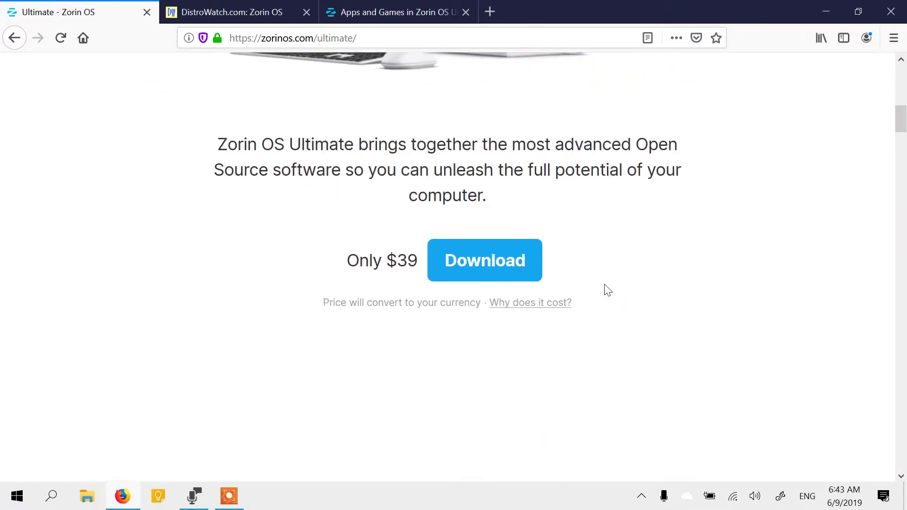
{"action": "scroll", "coordinate": [608, 291], "scroll_direction": "down", "scroll_amount": 20}
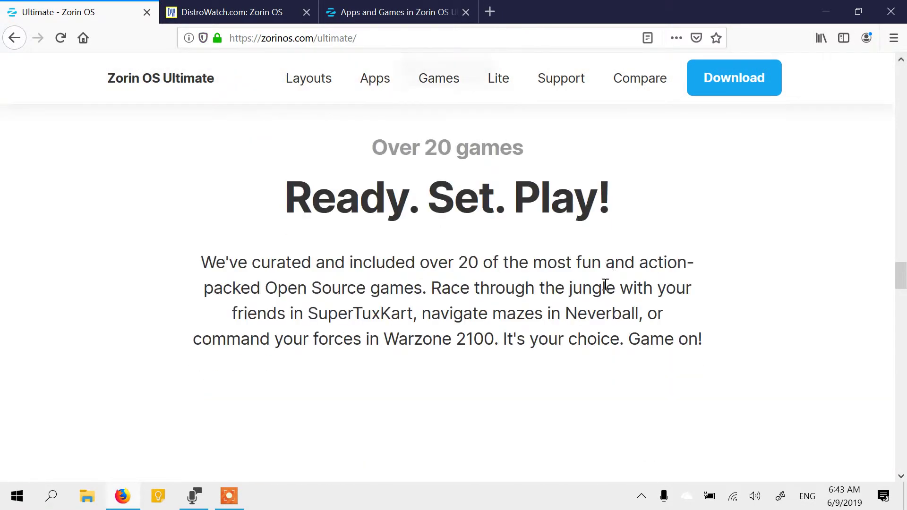
- Go to the Compare Zorin OS editions table and highlight the Zorin Installation Support row with its Ultimate check mark
{"action": "scroll", "coordinate": [605, 290], "scroll_direction": "up", "scroll_amount": 10}
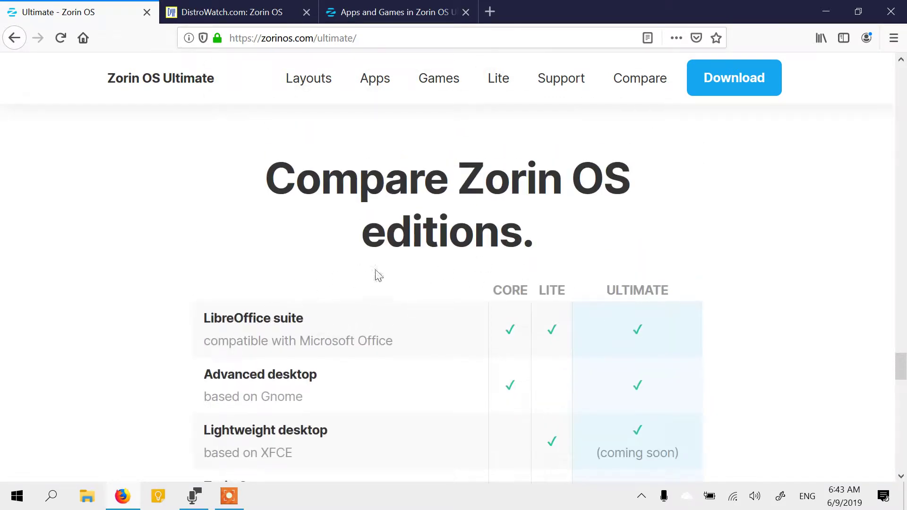
{"action": "scroll", "coordinate": [629, 314], "scroll_direction": "down", "scroll_amount": 3}
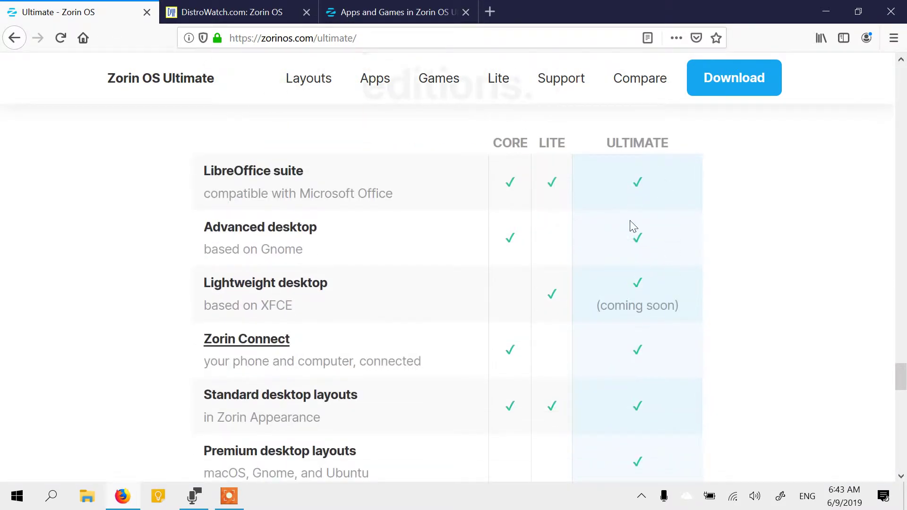
{"action": "scroll", "coordinate": [633, 226], "scroll_direction": "down", "scroll_amount": 4}
{"action": "triple_click", "coordinate": [237, 354]}
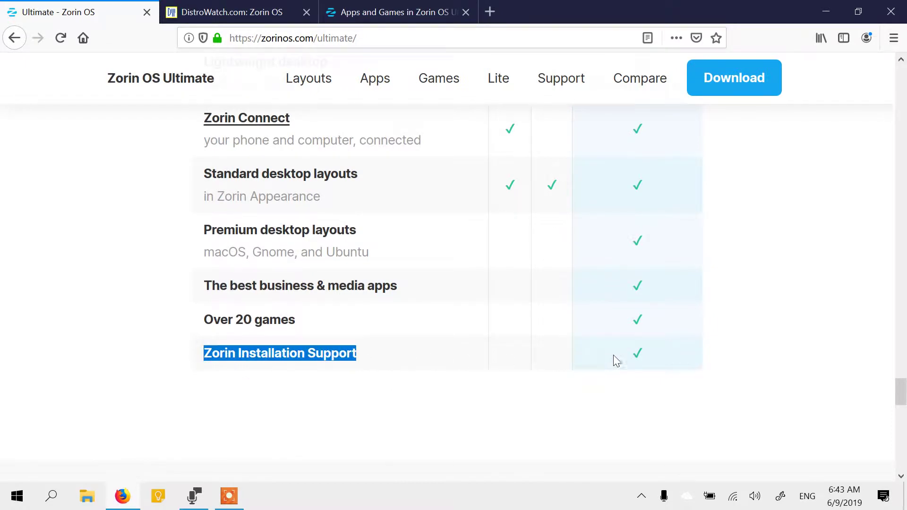
{"action": "left_click_drag", "start_coordinate": [614, 361], "coordinate": [659, 361]}
{"action": "scroll", "coordinate": [502, 356], "scroll_direction": "up", "scroll_amount": 3}
{"action": "scroll", "coordinate": [269, 462], "scroll_direction": "down", "scroll_amount": 2}
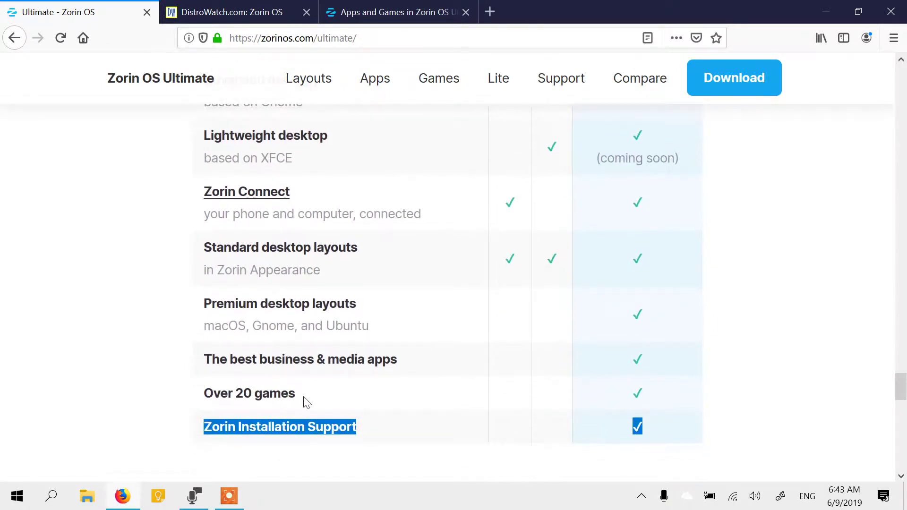
- Highlight the games and business apps rows and the Premium desktop layouts row, and return to the comparison table's beginning
{"action": "left_click_drag", "start_coordinate": [306, 402], "coordinate": [200, 368]}
{"action": "left_click_drag", "start_coordinate": [202, 304], "coordinate": [384, 331]}
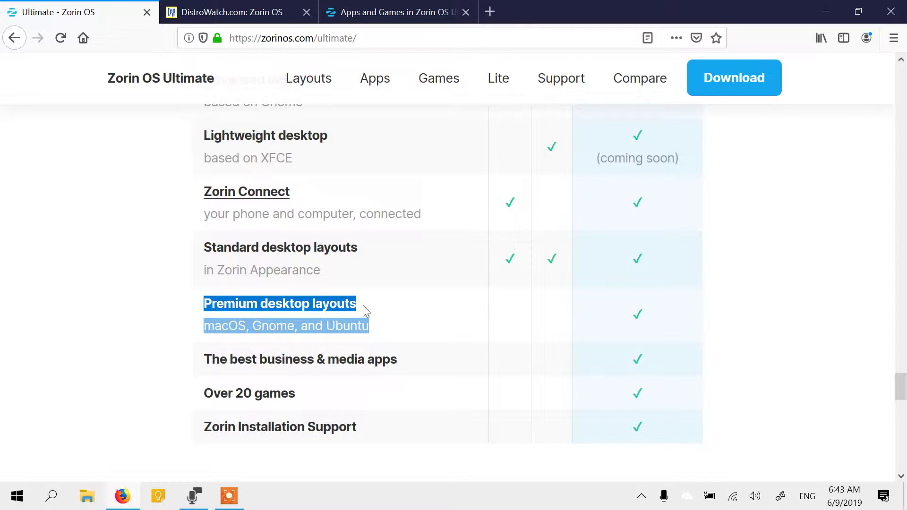
{"action": "scroll", "coordinate": [634, 239], "scroll_direction": "up", "scroll_amount": 5}
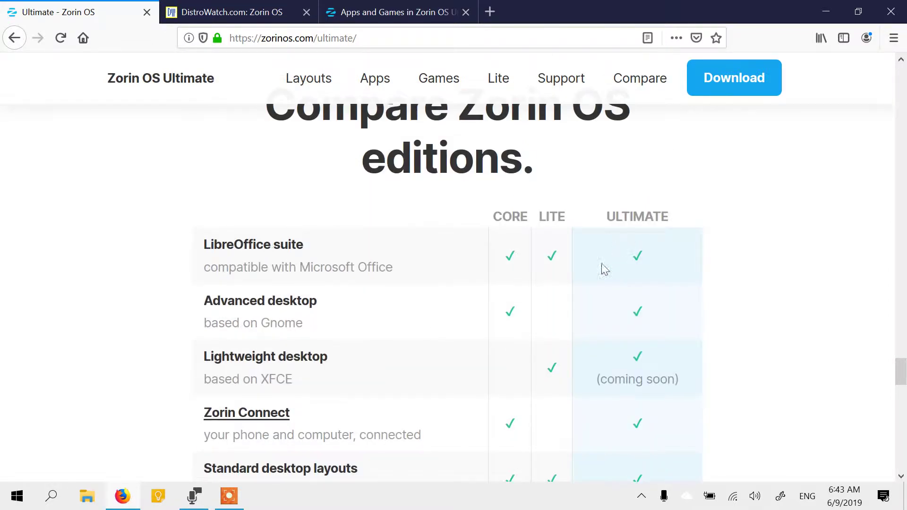
- Go back to the Apps in Zorin OS Ultimate page and look through it down to the games showcase
{"action": "scroll", "coordinate": [529, 246], "scroll_direction": "up", "scroll_amount": 3}
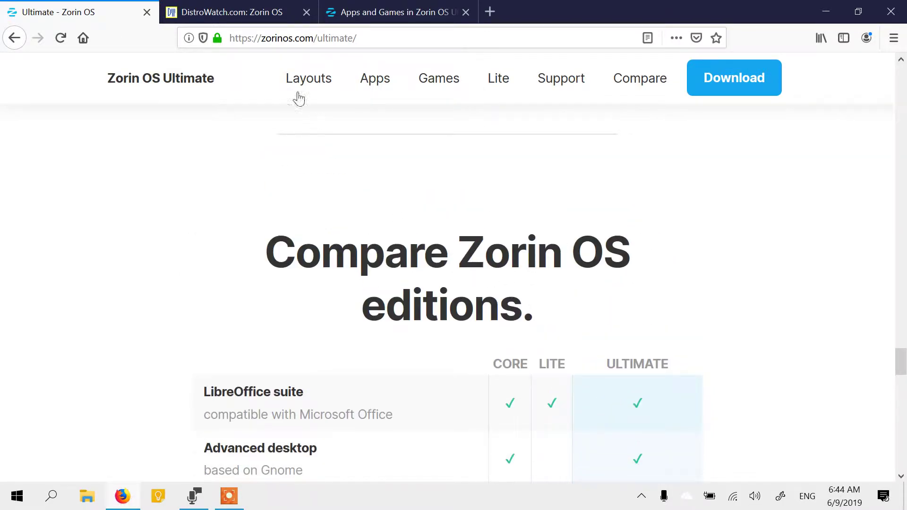
{"action": "left_click", "coordinate": [347, 11]}
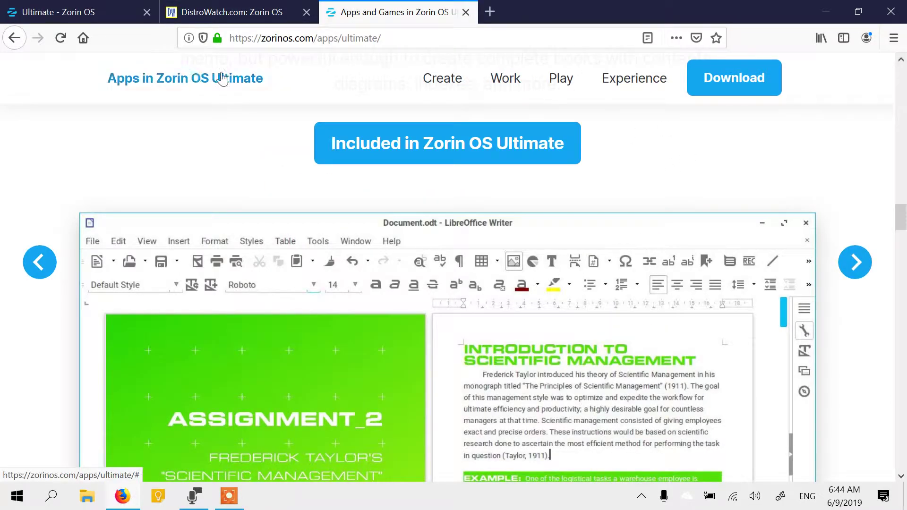
{"action": "scroll", "coordinate": [389, 209], "scroll_direction": "up", "scroll_amount": 2}
{"action": "scroll", "coordinate": [426, 235], "scroll_direction": "down", "scroll_amount": 20}
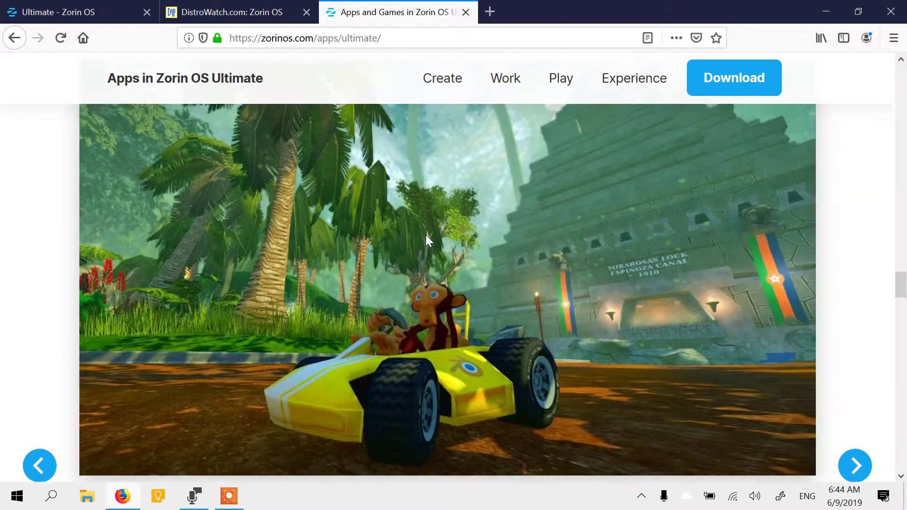
{"action": "scroll", "coordinate": [427, 234], "scroll_direction": "down", "scroll_amount": 6}
- Minimize the browser and open Oracle VM VirtualBox from the installed applications
{"action": "left_click", "coordinate": [825, 11]}
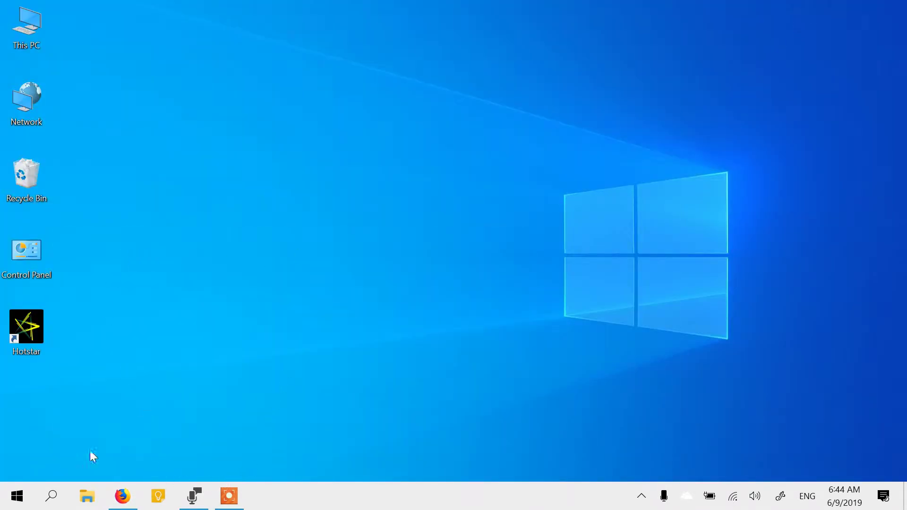
{"action": "left_click", "coordinate": [17, 495]}
{"action": "left_click", "coordinate": [100, 147]}
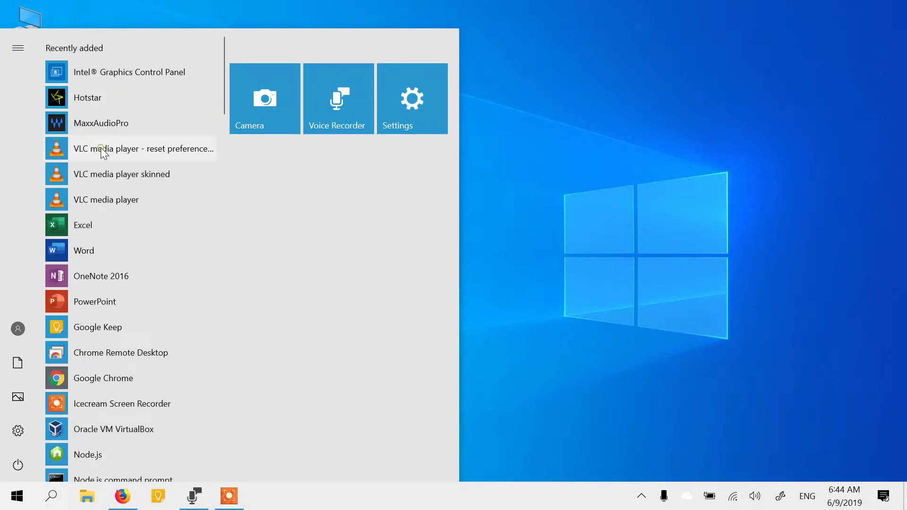
{"action": "scroll", "coordinate": [153, 313], "scroll_direction": "down", "scroll_amount": 4}
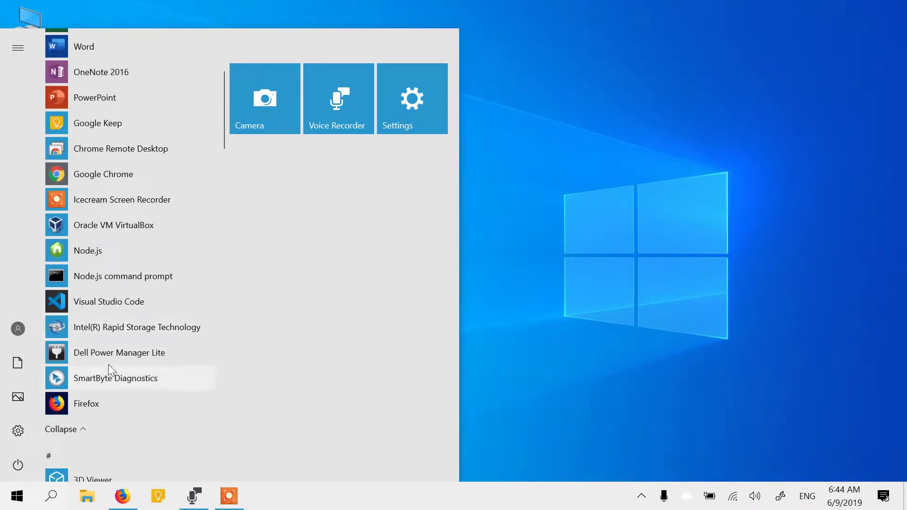
{"action": "left_click", "coordinate": [91, 221]}
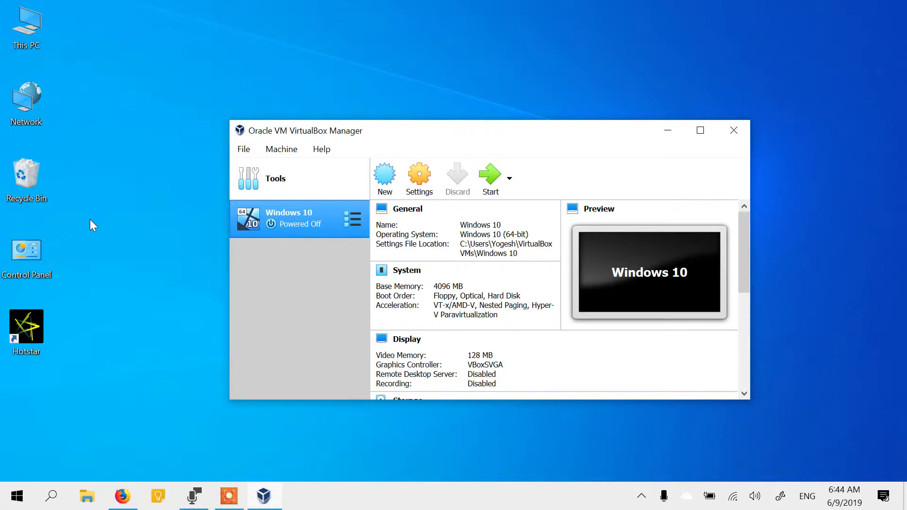
- Start a new virtual machine and set its type to Linux and its version to Other Linux (64-bit)
{"action": "left_click", "coordinate": [384, 178]}
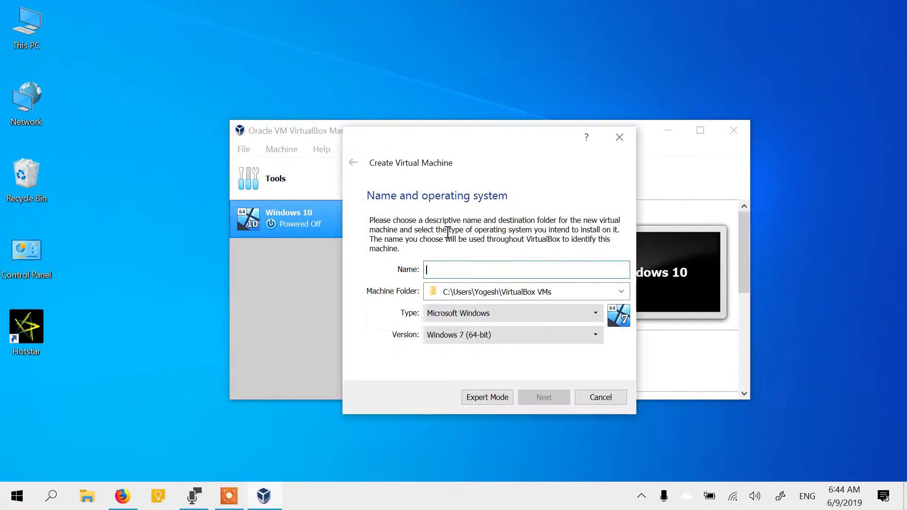
{"action": "left_click", "coordinate": [475, 335]}
{"action": "left_click", "coordinate": [465, 313]}
{"action": "left_click", "coordinate": [465, 313]}
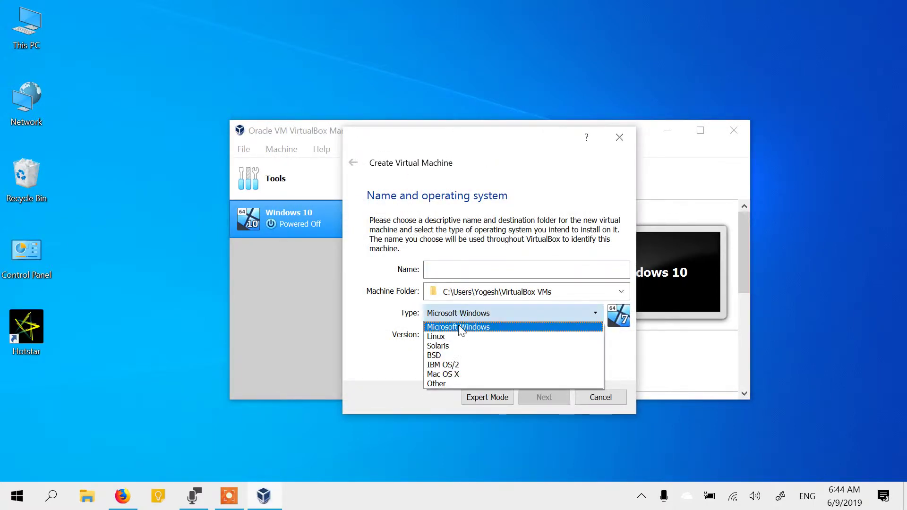
{"action": "left_click", "coordinate": [442, 338]}
{"action": "left_click", "coordinate": [449, 337]}
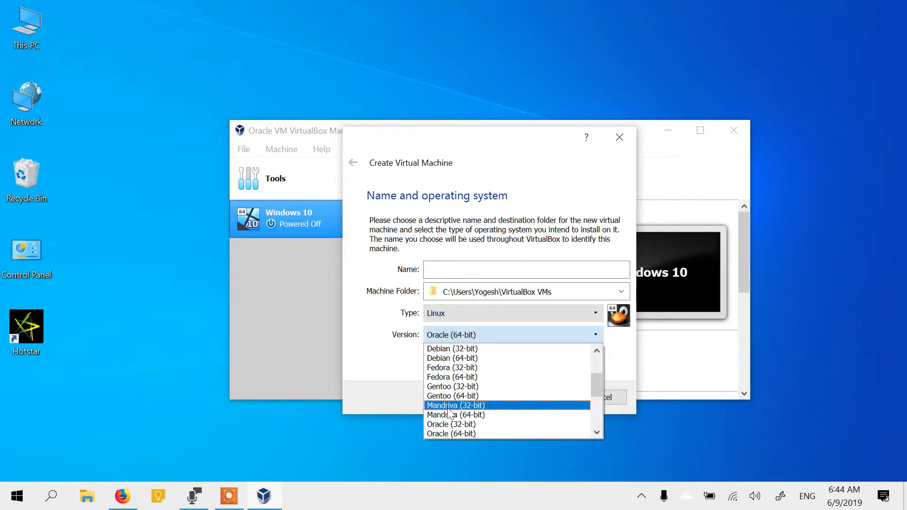
{"action": "left_click", "coordinate": [450, 432]}
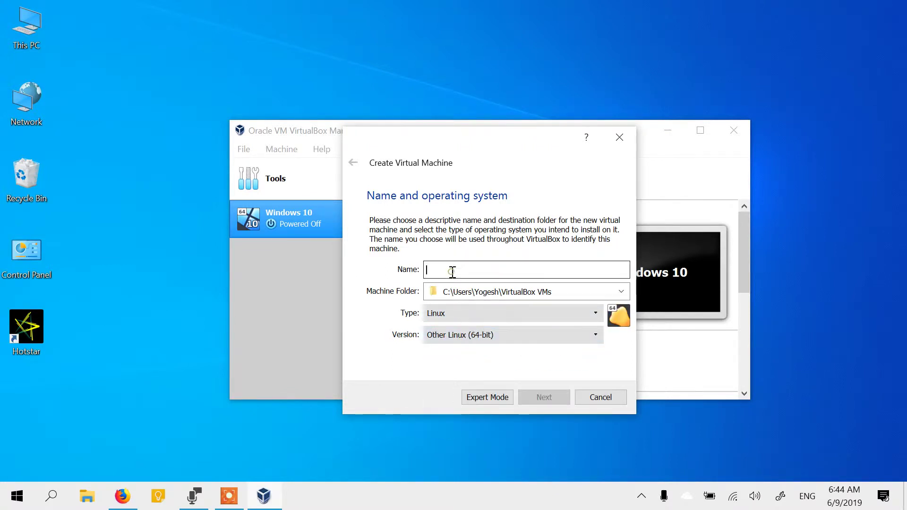
- Name the new virtual machine Zorin Core and set its memory size to 4096 MB
{"action": "type", "text": "Zorin Core"}
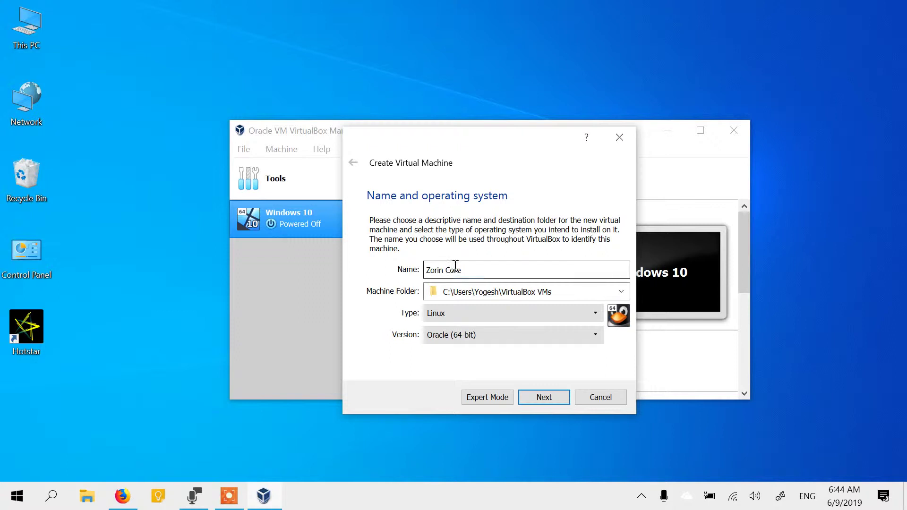
{"action": "left_click", "coordinate": [526, 398]}
{"action": "double_click", "coordinate": [590, 276]}
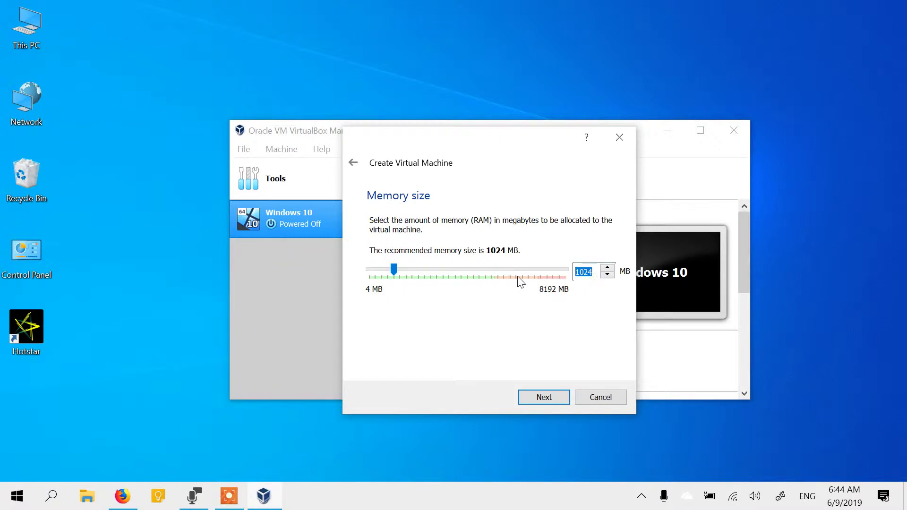
{"action": "type", "text": "4096"}
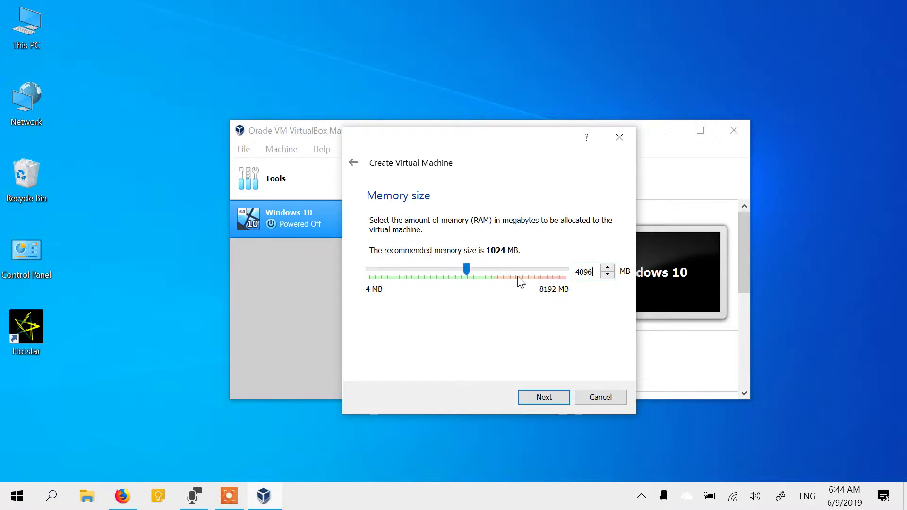
{"action": "left_click", "coordinate": [544, 397]}
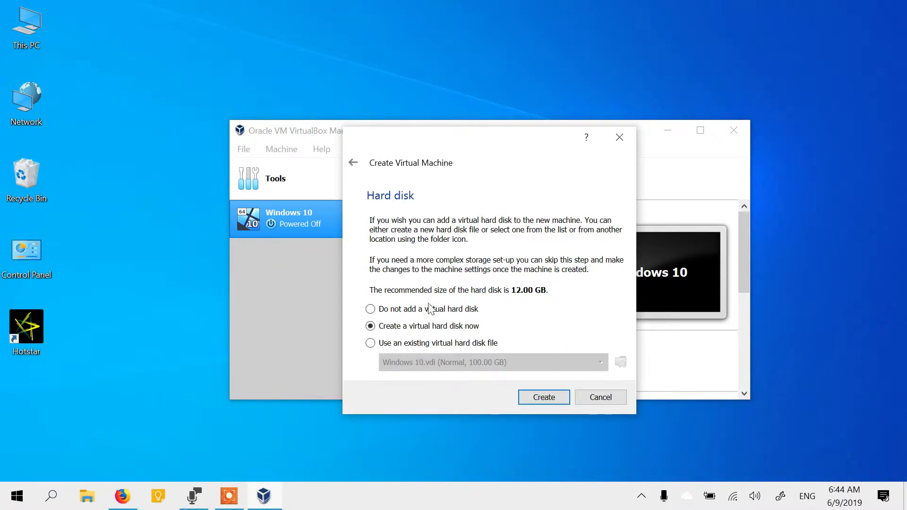
- Create a dynamically allocated VDI virtual hard disk of 60 GB for the machine, using the expert settings
{"action": "left_click", "coordinate": [548, 398]}
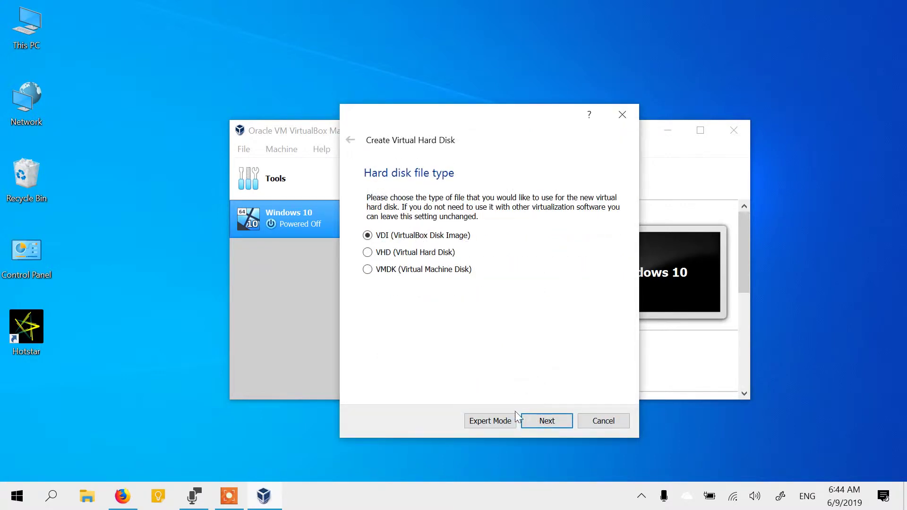
{"action": "left_click", "coordinate": [486, 420]}
{"action": "left_click", "coordinate": [668, 243]}
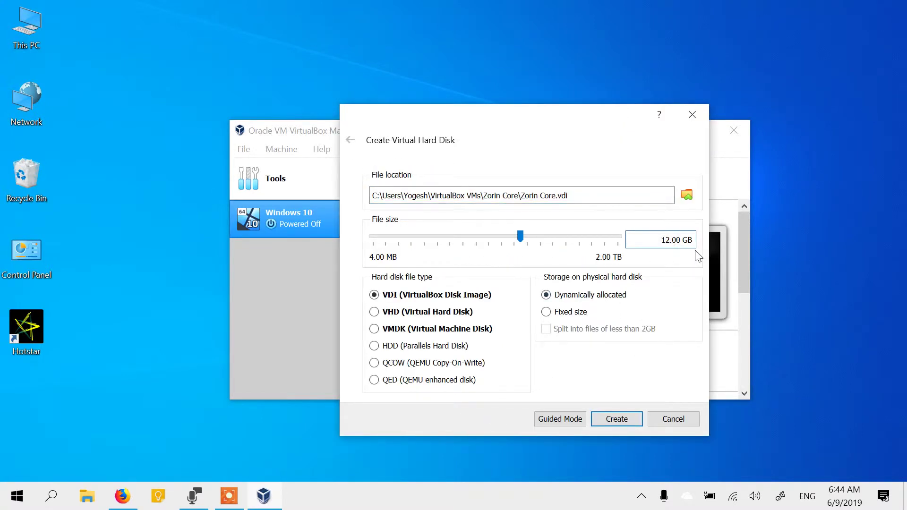
{"action": "key", "text": "BackSpace"}
{"action": "key", "text": "BackSpace"}
{"action": "type", "text": "60"}
{"action": "left_click", "coordinate": [618, 420]}
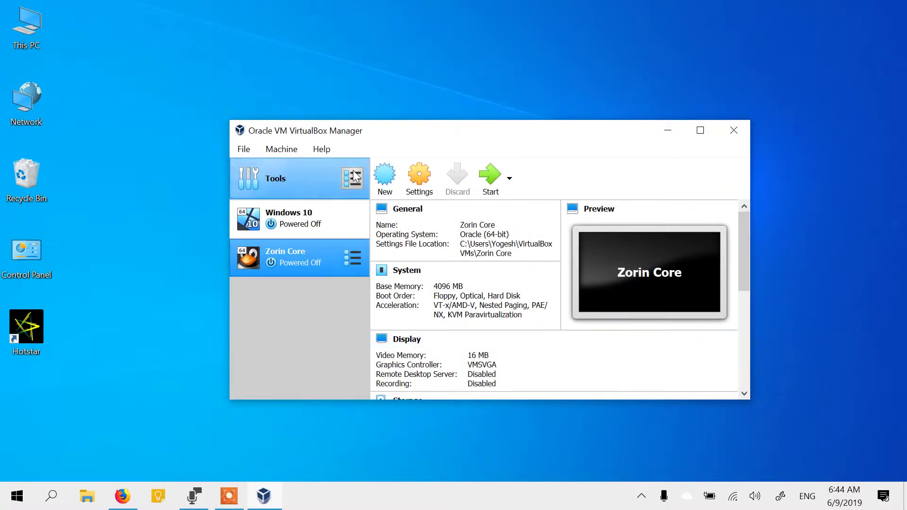
- Load Zorin-OS-15-Core-64-bit.iso into the empty optical drive in Zorin Core's storage settings and start the machine
{"action": "left_click", "coordinate": [425, 187]}
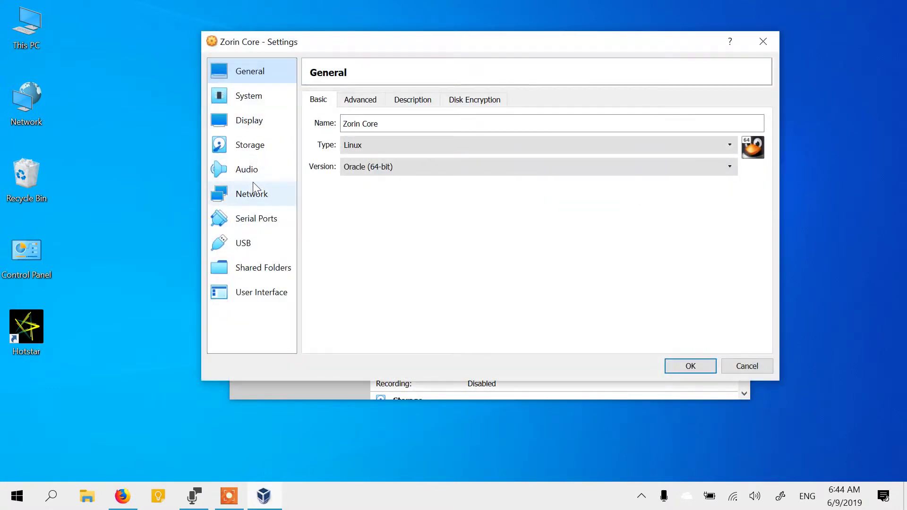
{"action": "left_click", "coordinate": [250, 144]}
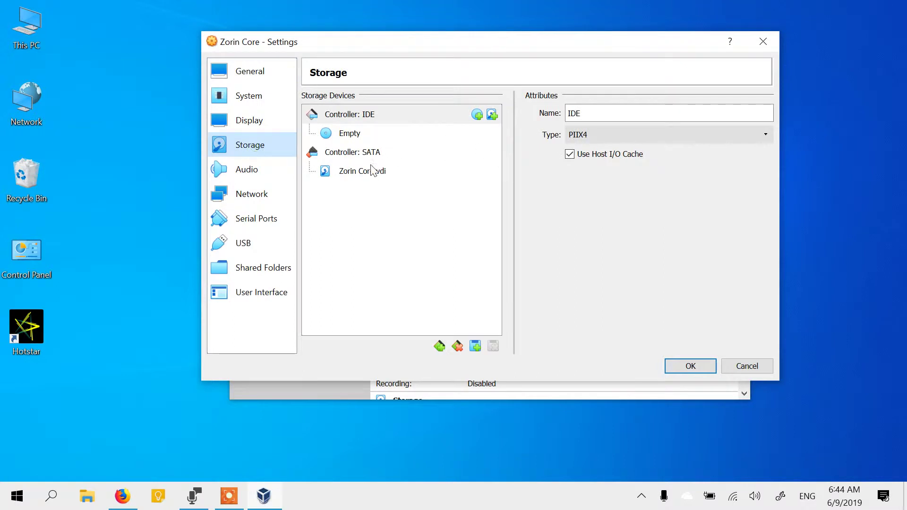
{"action": "left_click", "coordinate": [349, 134]}
{"action": "left_click", "coordinate": [765, 113]}
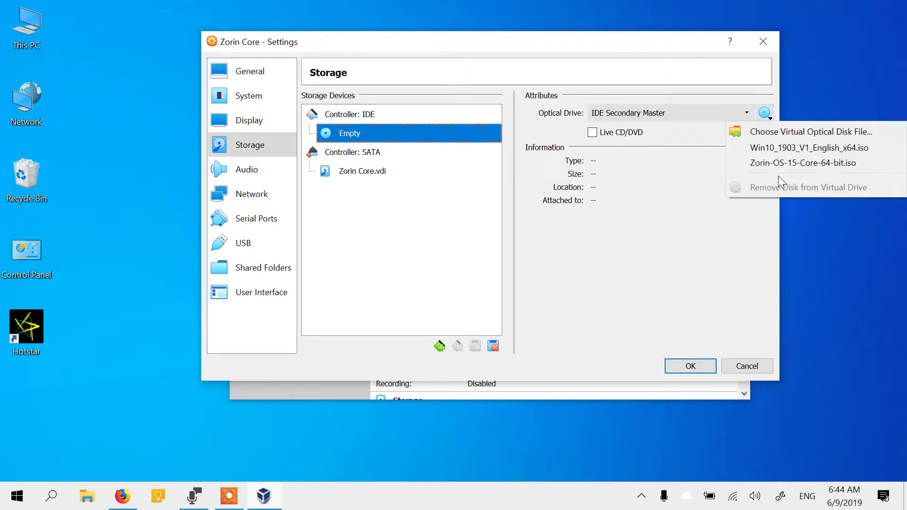
{"action": "left_click", "coordinate": [791, 166]}
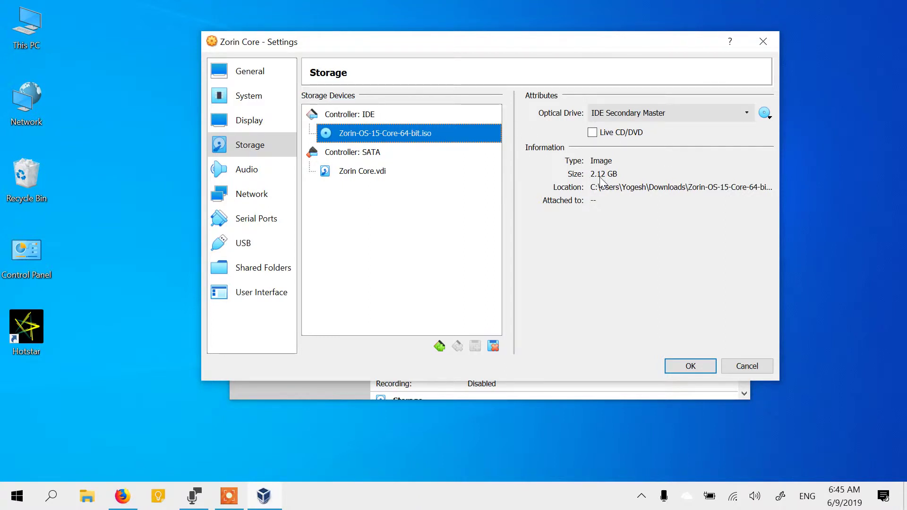
{"action": "left_click", "coordinate": [692, 362]}
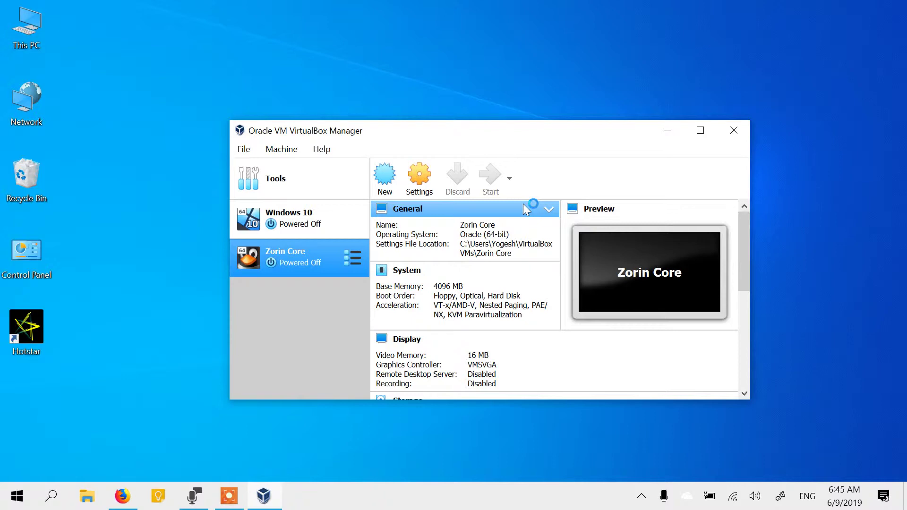
- Dismiss the auto capture keyboard notice in the running machine and minimize the screen recorder and VirtualBox Manager windows
{"action": "left_click", "coordinate": [235, 506]}
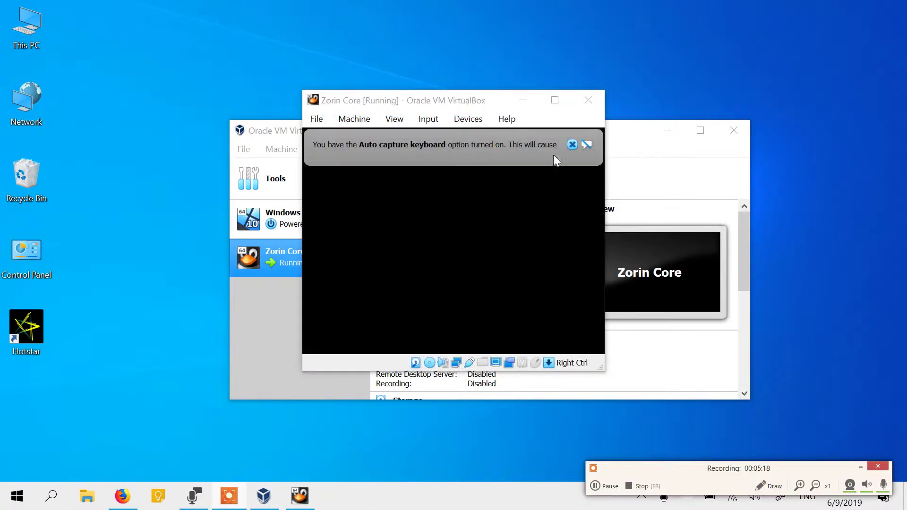
{"action": "left_click", "coordinate": [566, 145]}
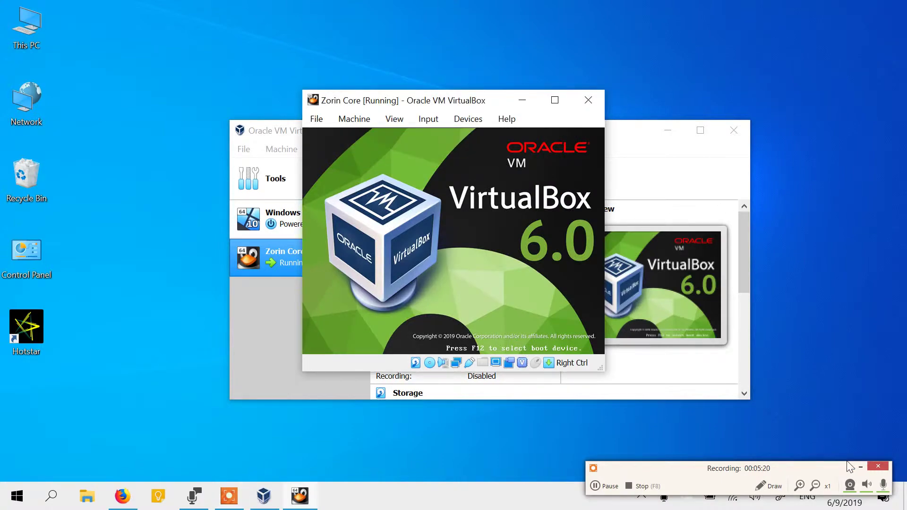
{"action": "left_click", "coordinate": [861, 467]}
{"action": "double_click", "coordinate": [639, 136]}
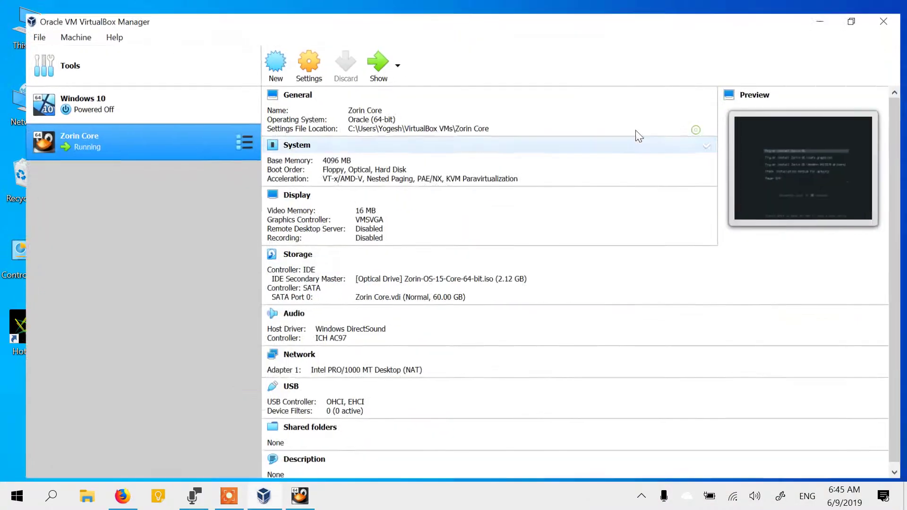
{"action": "left_click", "coordinate": [820, 22]}
- Capture input in the virtual machine, boot Try or Install Zorin OS, and maximize the machine's window, dismissing the pointer integration notice
{"action": "left_click", "coordinate": [489, 181]}
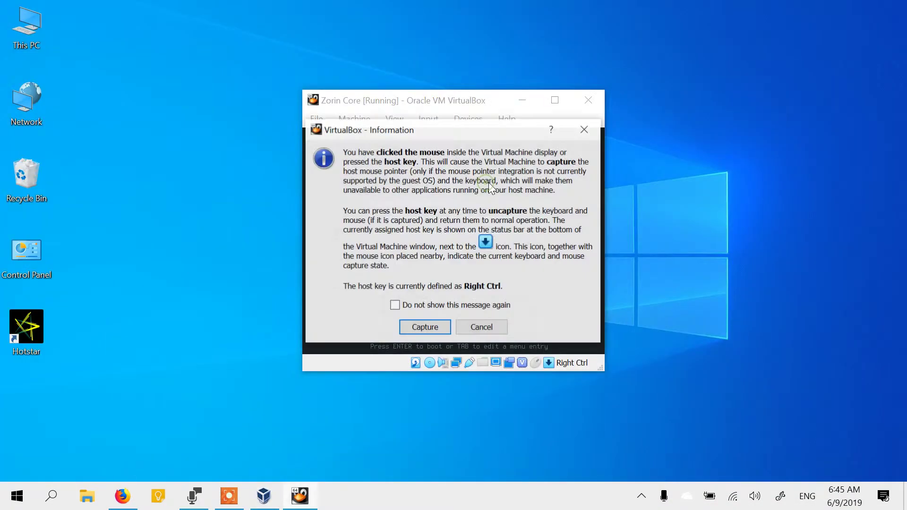
{"action": "left_click", "coordinate": [422, 333]}
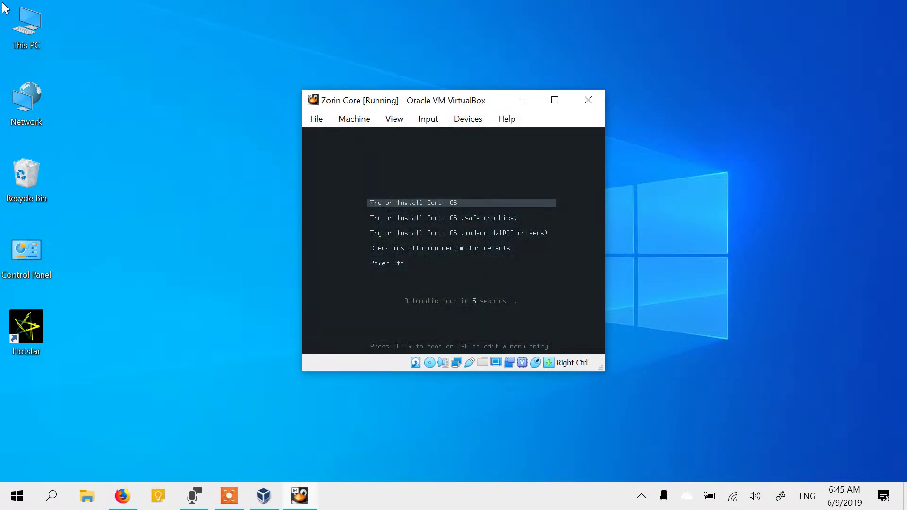
{"action": "key", "text": "Return"}
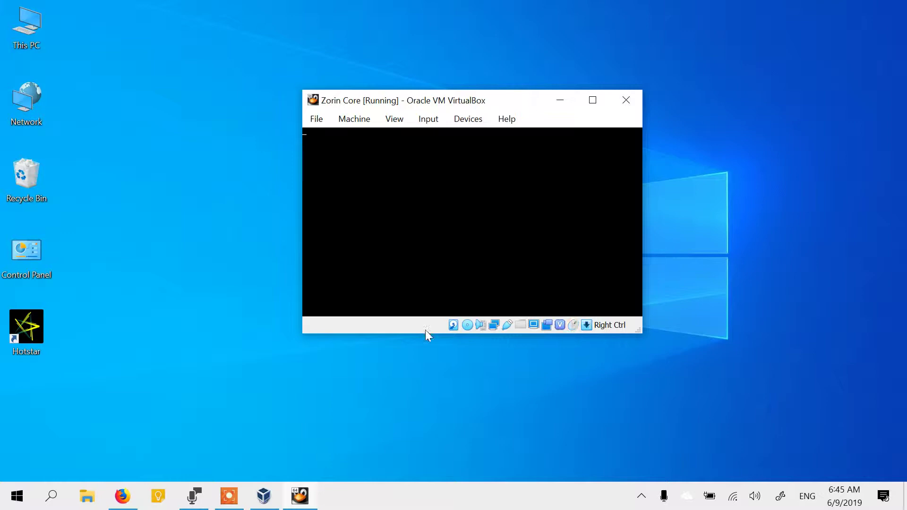
{"action": "left_click", "coordinate": [592, 100]}
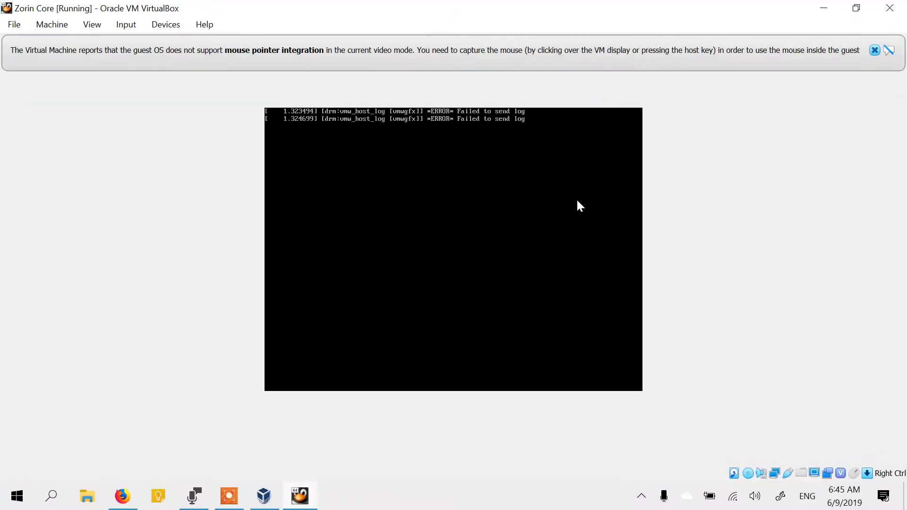
{"action": "left_click", "coordinate": [875, 50]}
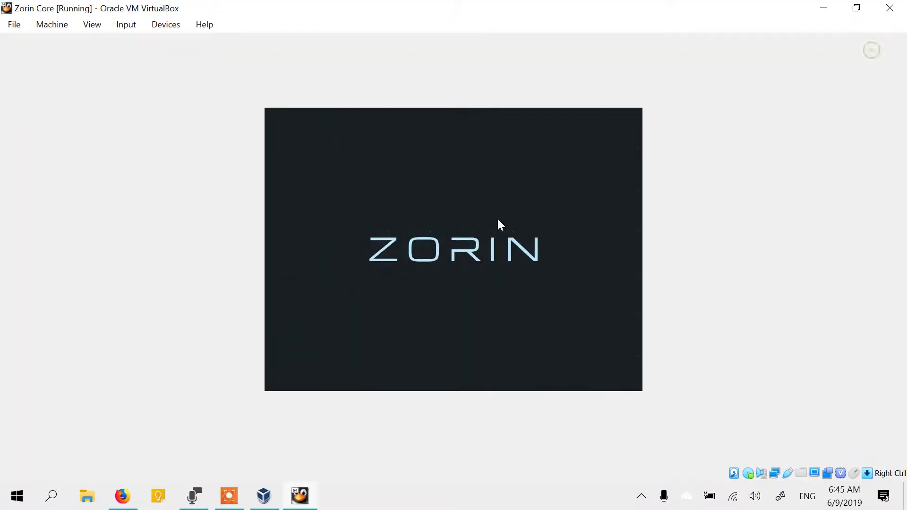
- Capture the mouse in the booting machine again and choose Install Zorin OS on the Welcome screen
{"action": "left_click", "coordinate": [461, 234]}
{"action": "left_click", "coordinate": [425, 336]}
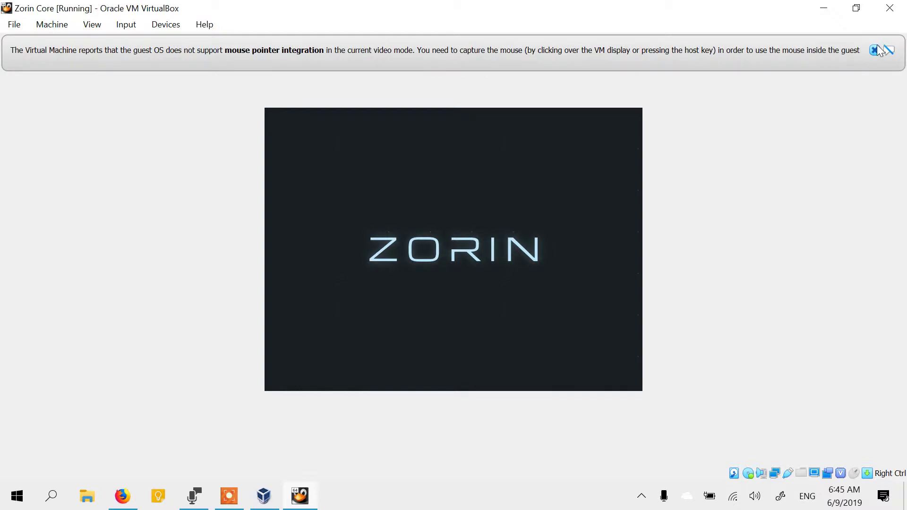
{"action": "left_click", "coordinate": [412, 246]}
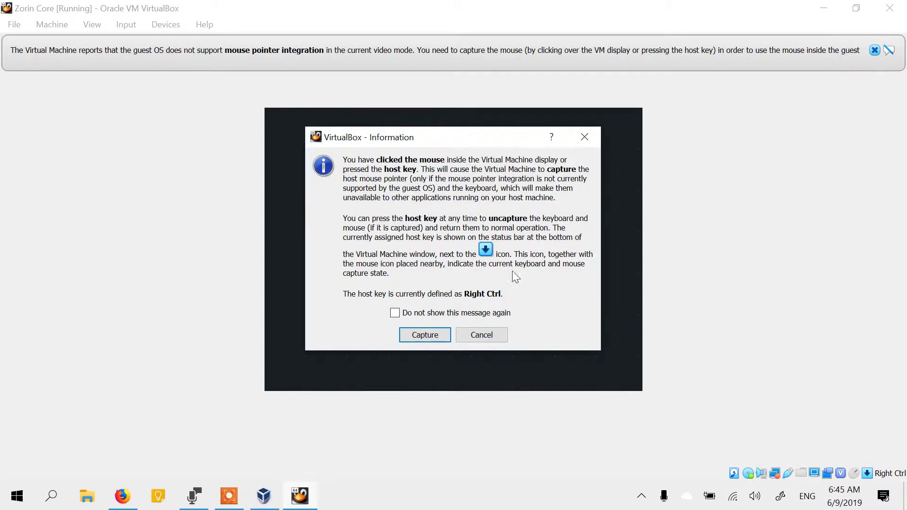
{"action": "left_click", "coordinate": [427, 336]}
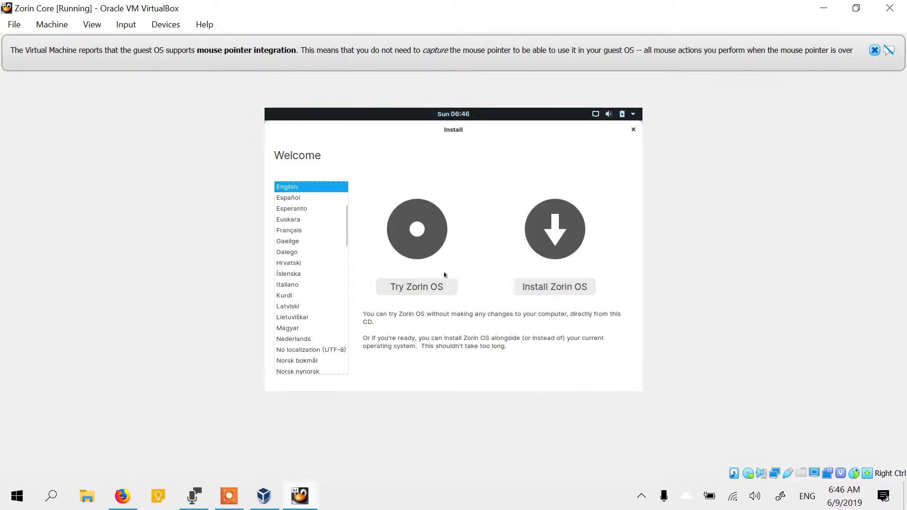
{"action": "left_click", "coordinate": [551, 287]}
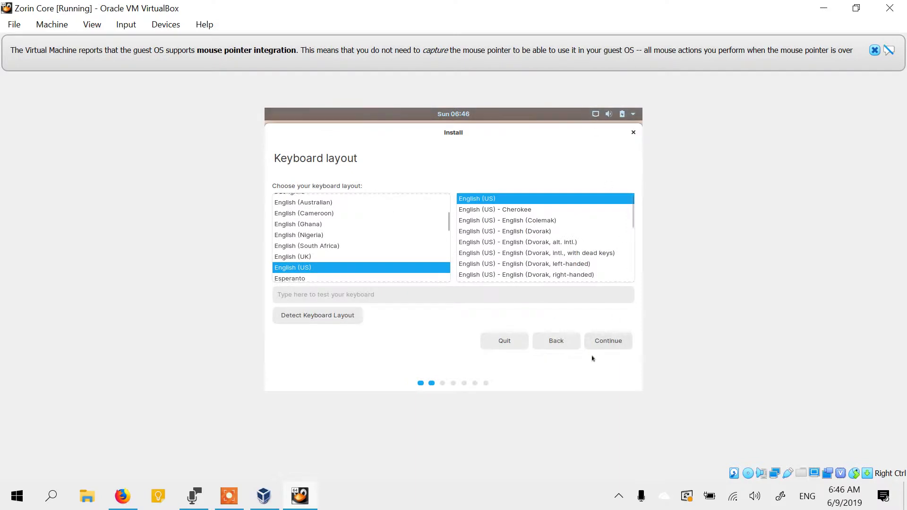
- Keep the English (US) keyboard layout and the preselected update and third-party software options in the installer
{"action": "left_click", "coordinate": [596, 339]}
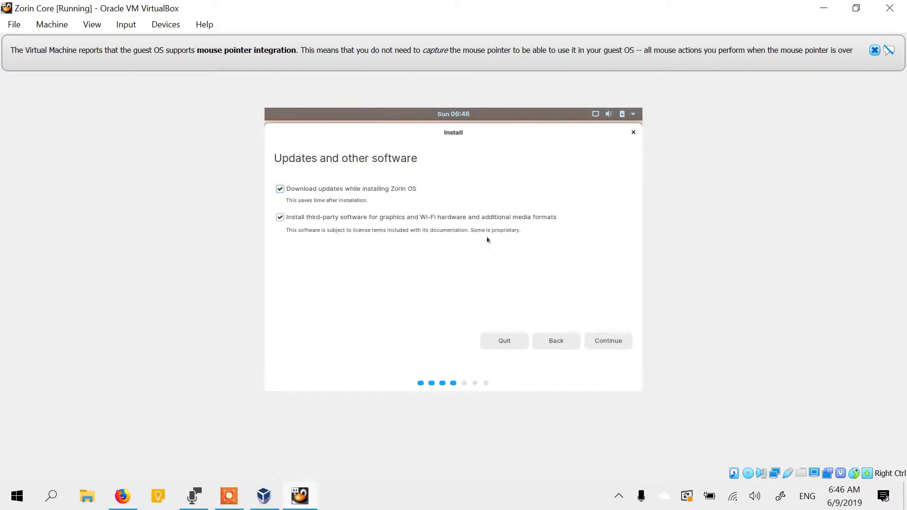
{"action": "left_click", "coordinate": [608, 334]}
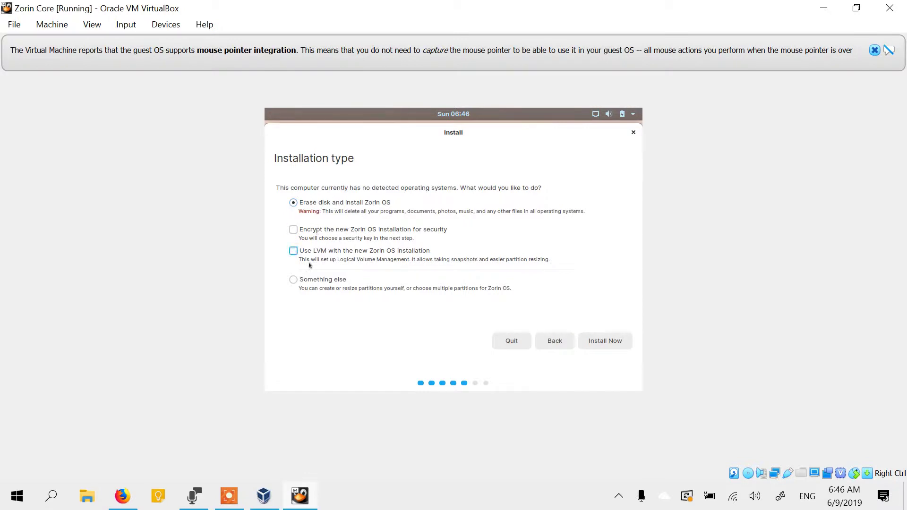
- Install with Erase disk and install Zorin OS, writing the changes to disk, and accept Kolkata as the location
{"action": "left_click", "coordinate": [605, 341]}
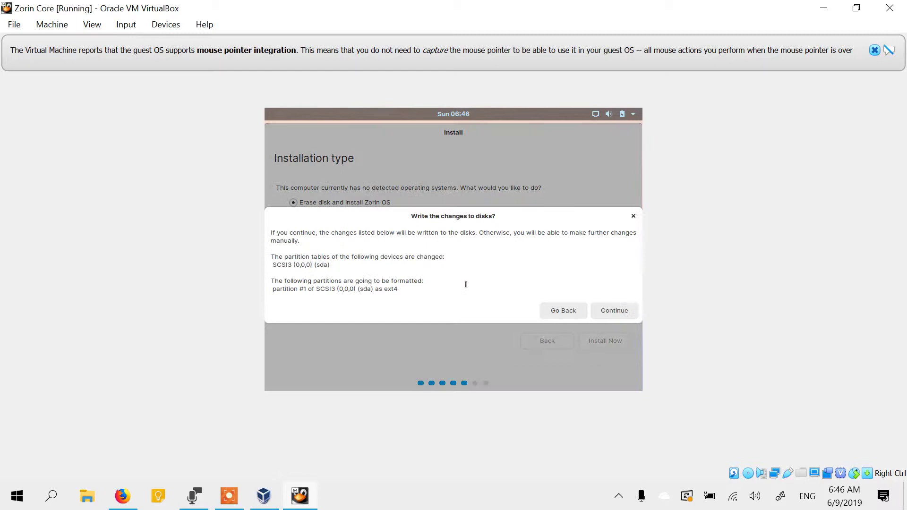
{"action": "left_click", "coordinate": [599, 309]}
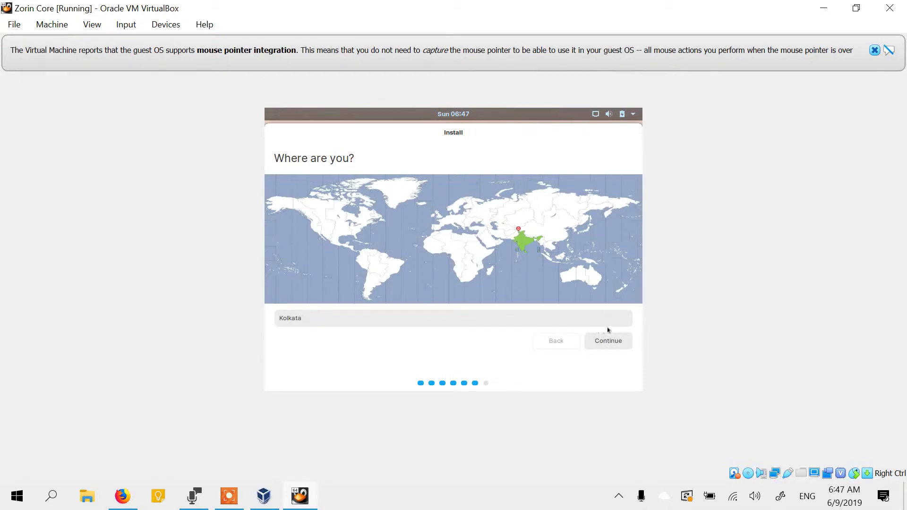
{"action": "left_click", "coordinate": [609, 339]}
{"action": "left_click", "coordinate": [874, 50]}
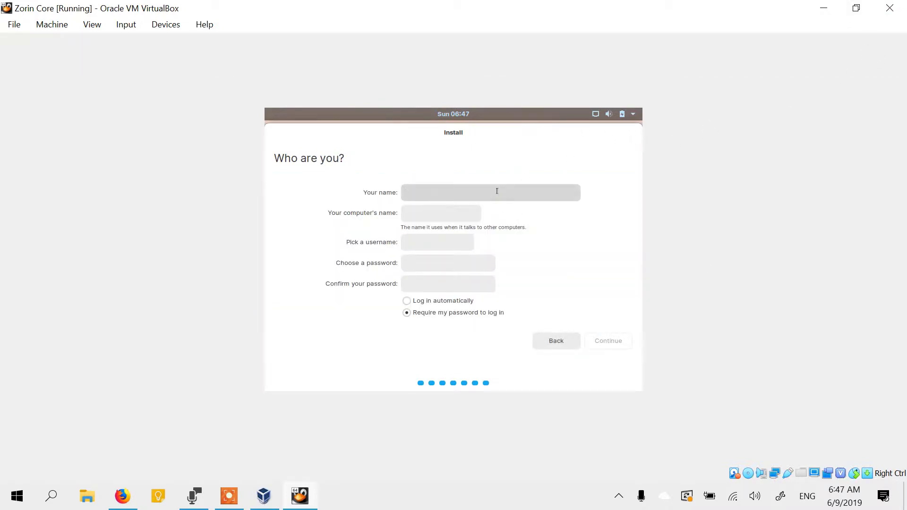
- Enter the user's name, choose and confirm the account password, and proceed with the installation
{"action": "type", "text": "Yoges"}
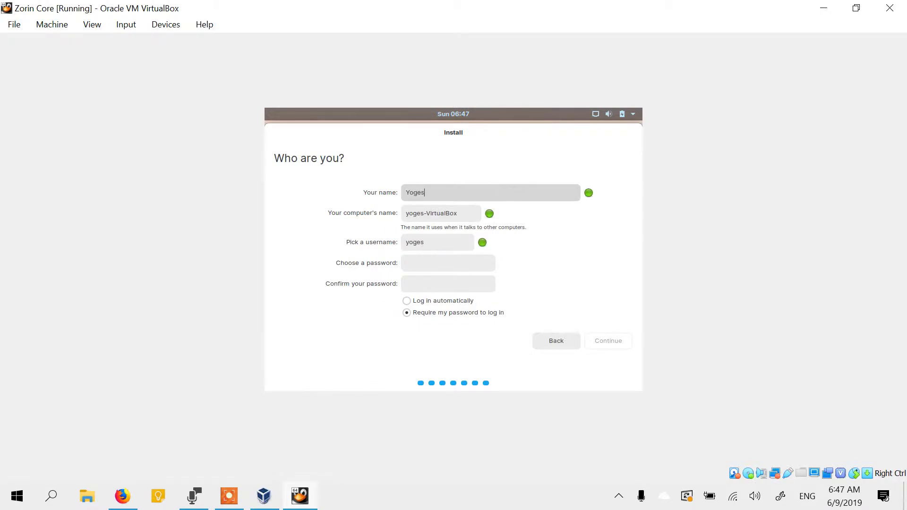
{"action": "type", "text": "h"}
{"action": "left_click", "coordinate": [426, 262]}
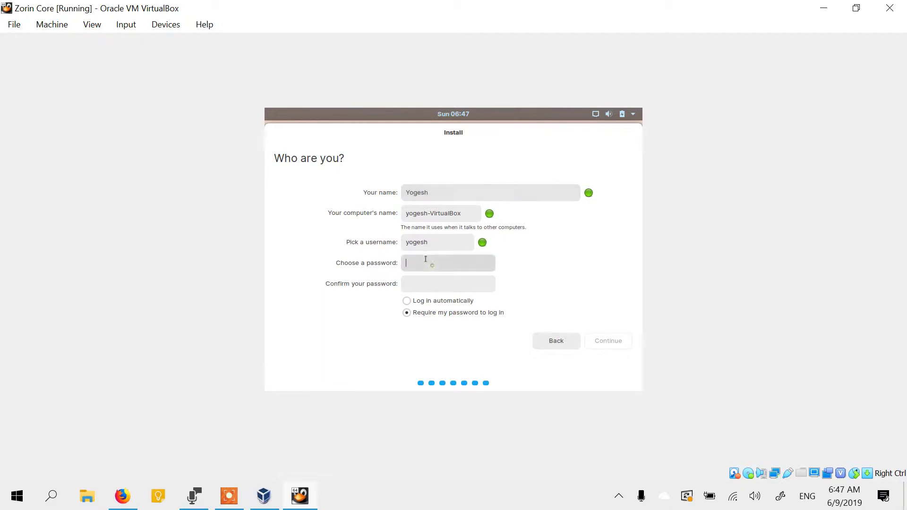
{"action": "key", "text": "Tab"}
{"action": "left_click", "coordinate": [422, 258]}
{"action": "type", "text": "aa"}
{"action": "key", "text": "Tab"}
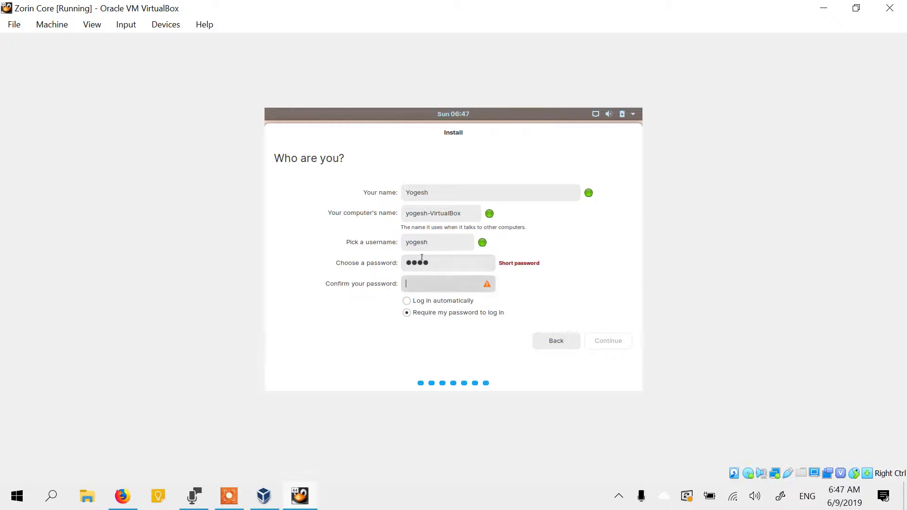
{"action": "type", "text": "aaaa"}
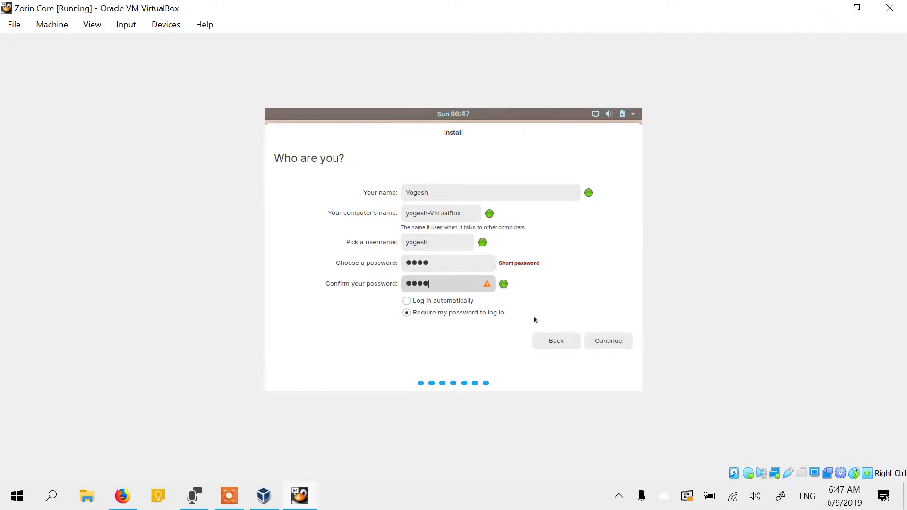
{"action": "left_click", "coordinate": [592, 337]}
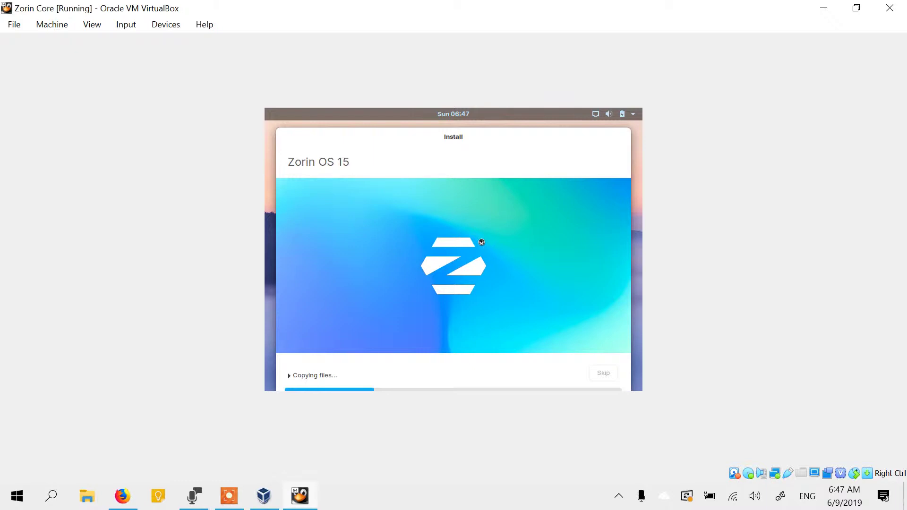
- Shift the Install window upward and briefly expand the detailed log under the file copying progress
{"action": "left_click_drag", "start_coordinate": [434, 136], "coordinate": [434, 122]}
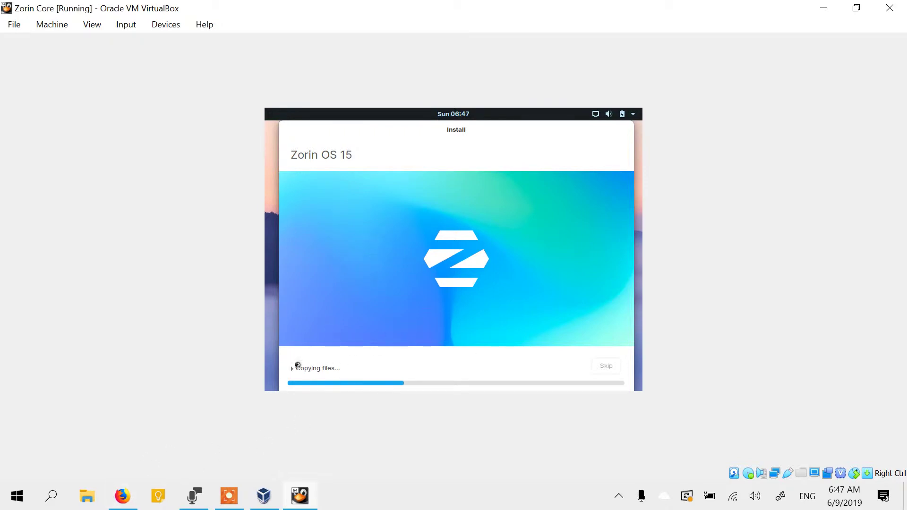
{"action": "left_click", "coordinate": [290, 366]}
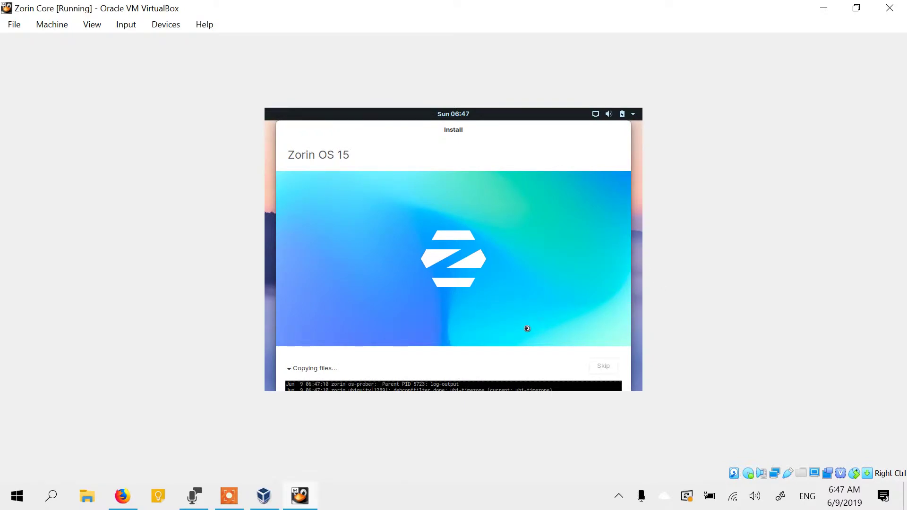
{"action": "left_click", "coordinate": [290, 368]}
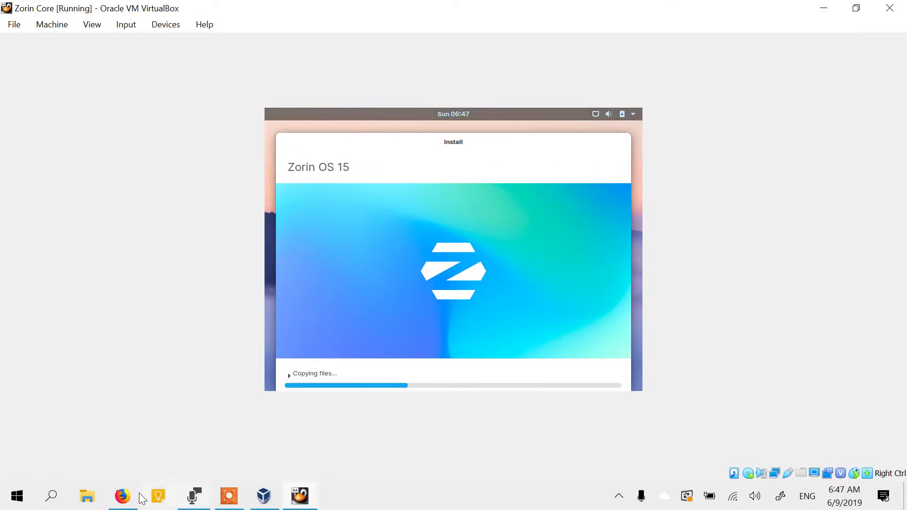
- Switch to Firefox and review the Zorin OS Ultimate page, highlighting the edition's price beside its Download link
{"action": "left_click", "coordinate": [122, 496]}
{"action": "scroll", "coordinate": [472, 184], "scroll_direction": "up", "scroll_amount": 10}
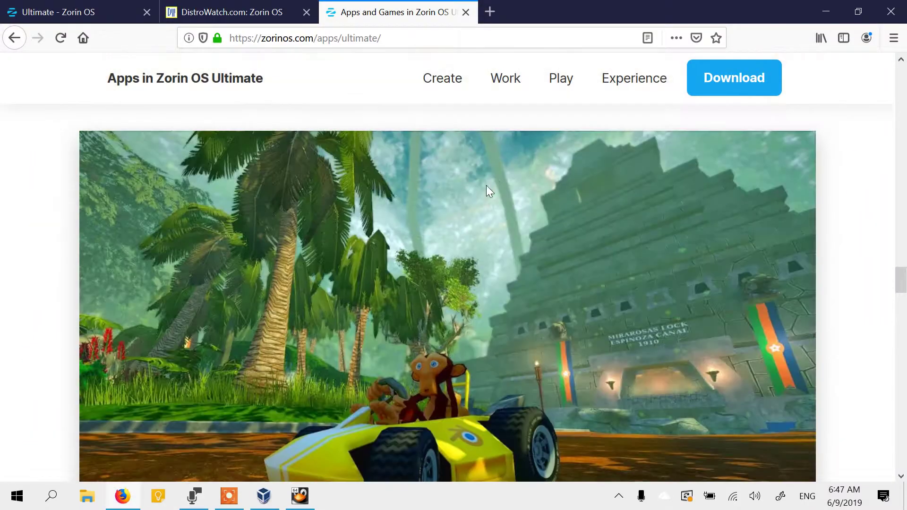
{"action": "scroll", "coordinate": [699, 208], "scroll_direction": "up", "scroll_amount": 6}
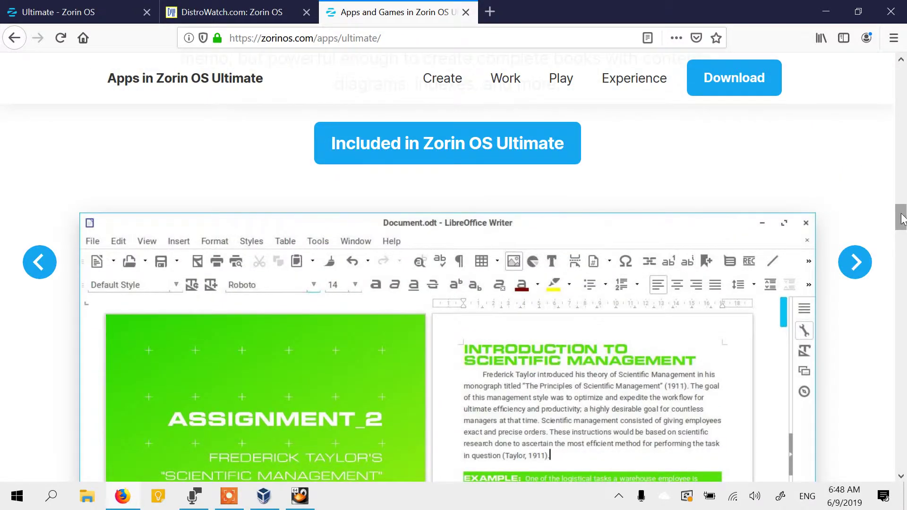
{"action": "left_click_drag", "start_coordinate": [902, 215], "coordinate": [905, 82]}
{"action": "left_click", "coordinate": [97, 12]}
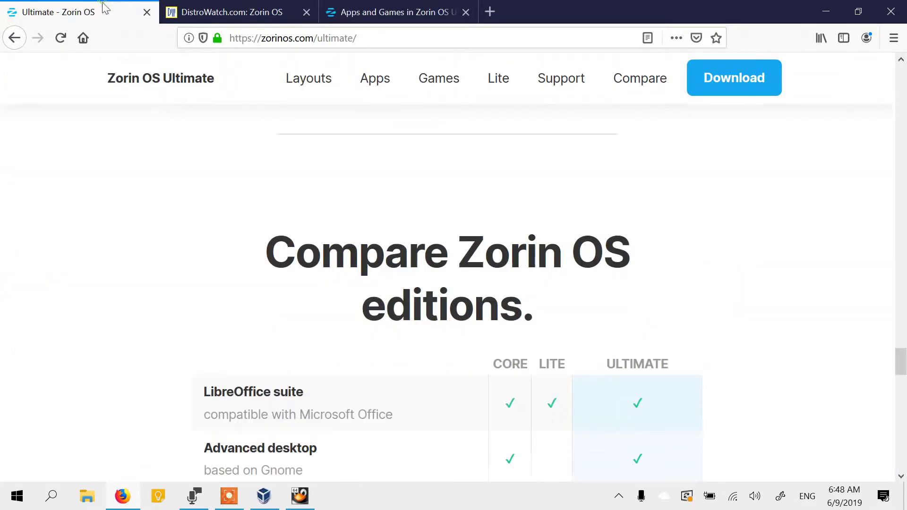
{"action": "scroll", "coordinate": [373, 355], "scroll_direction": "down", "scroll_amount": 6}
{"action": "scroll", "coordinate": [407, 345], "scroll_direction": "up", "scroll_amount": 15}
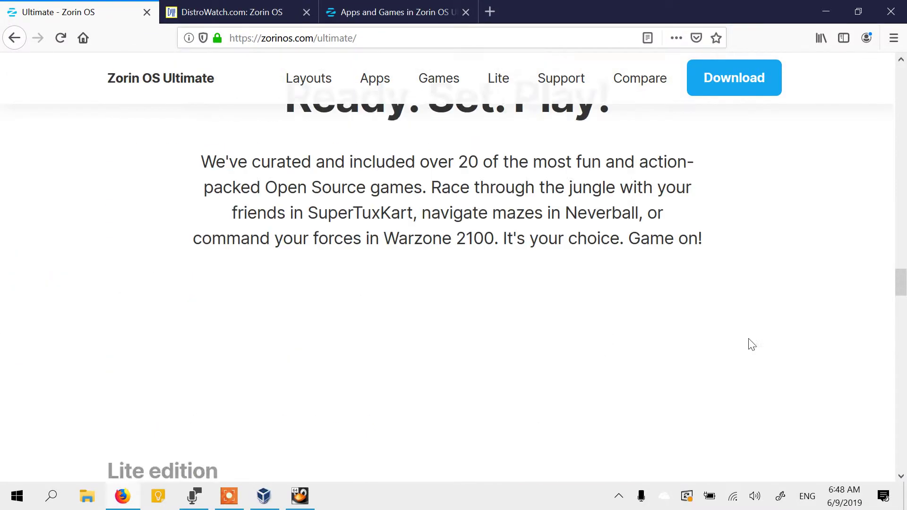
{"action": "left_click_drag", "start_coordinate": [904, 281], "coordinate": [904, 234]}
{"action": "scroll", "coordinate": [706, 243], "scroll_direction": "up", "scroll_amount": 20}
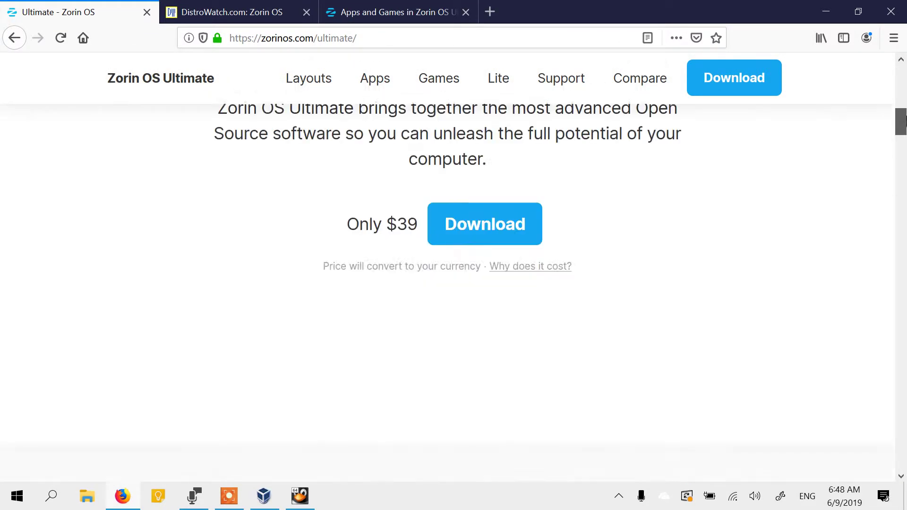
{"action": "scroll", "coordinate": [662, 274], "scroll_direction": "down", "scroll_amount": 10}
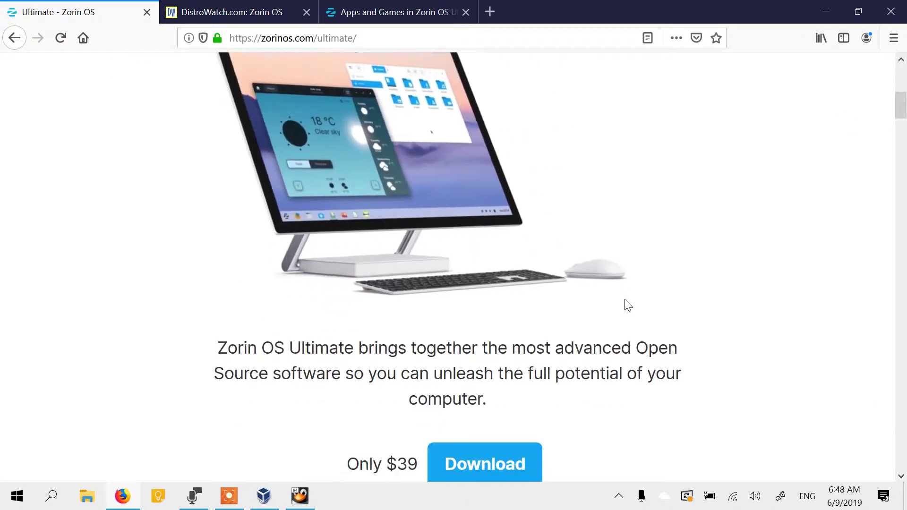
{"action": "left_click_drag", "start_coordinate": [345, 343], "coordinate": [418, 336]}
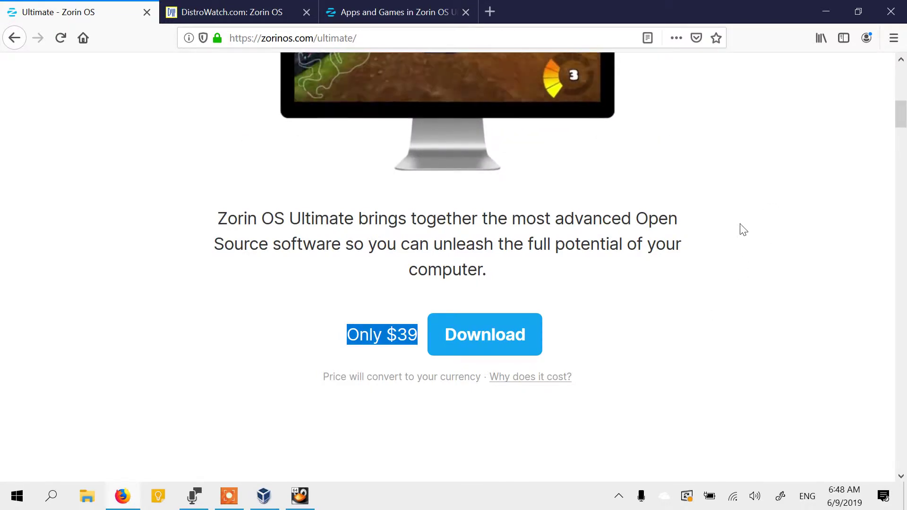
{"action": "left_click", "coordinate": [698, 274]}
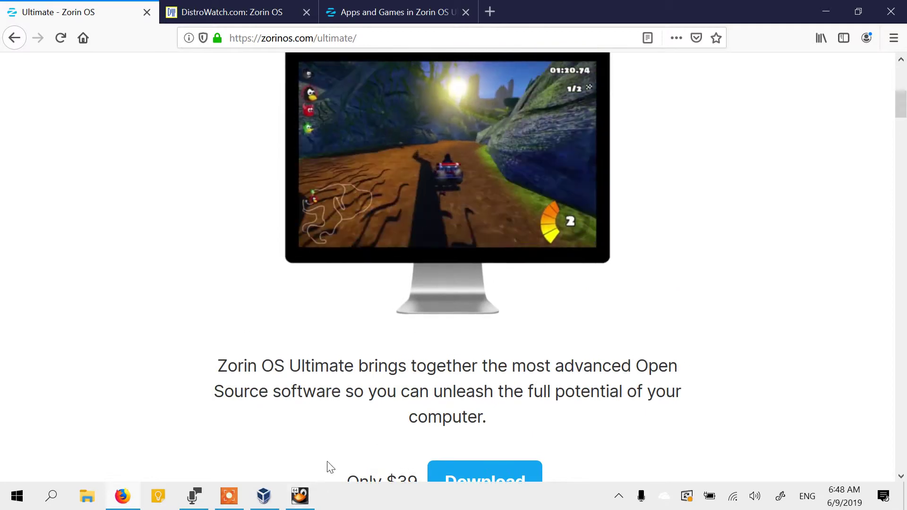
- Check the installation progress in the Zorin Core machine and VirtualBox Manager, and return to Firefox
{"action": "left_click", "coordinate": [300, 496]}
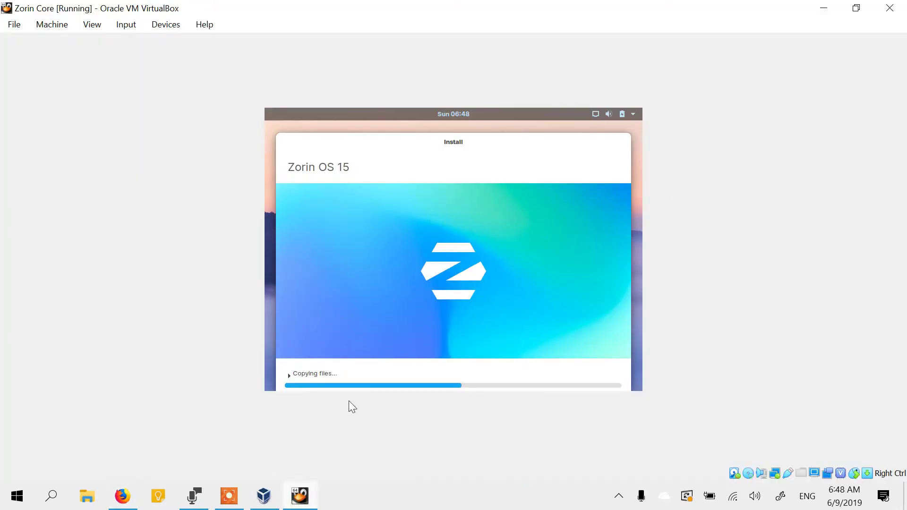
{"action": "left_click", "coordinate": [264, 496]}
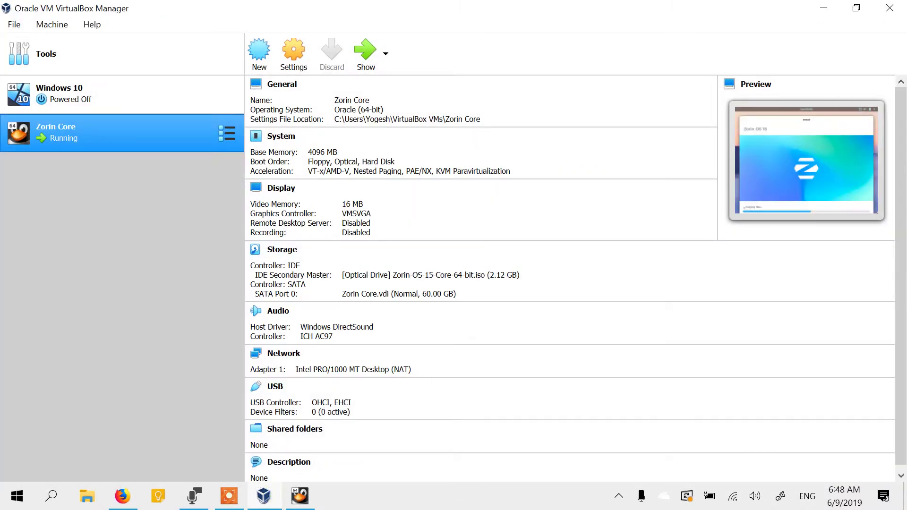
{"action": "left_click", "coordinate": [278, 499]}
{"action": "left_click", "coordinate": [302, 497]}
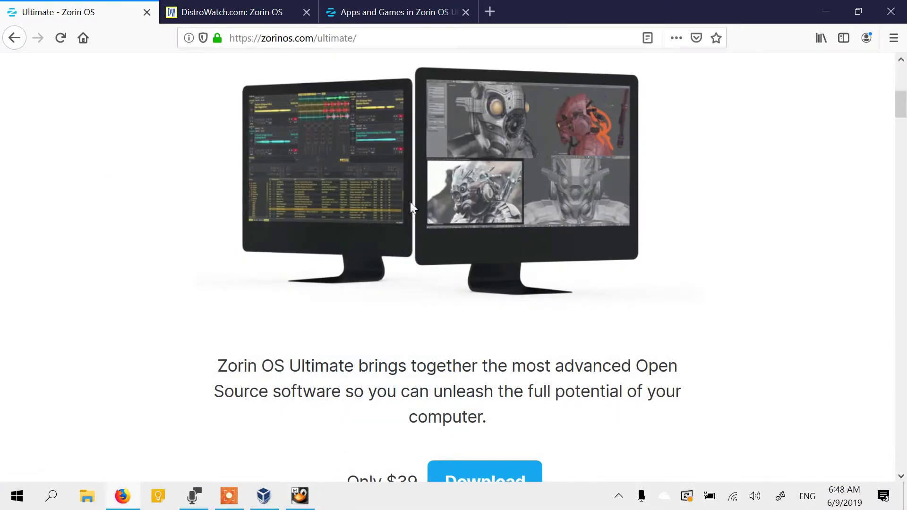
- Browse the Apps and Games in Zorin OS Ultimate page through its creative apps to the Work section
{"action": "left_click", "coordinate": [352, 6]}
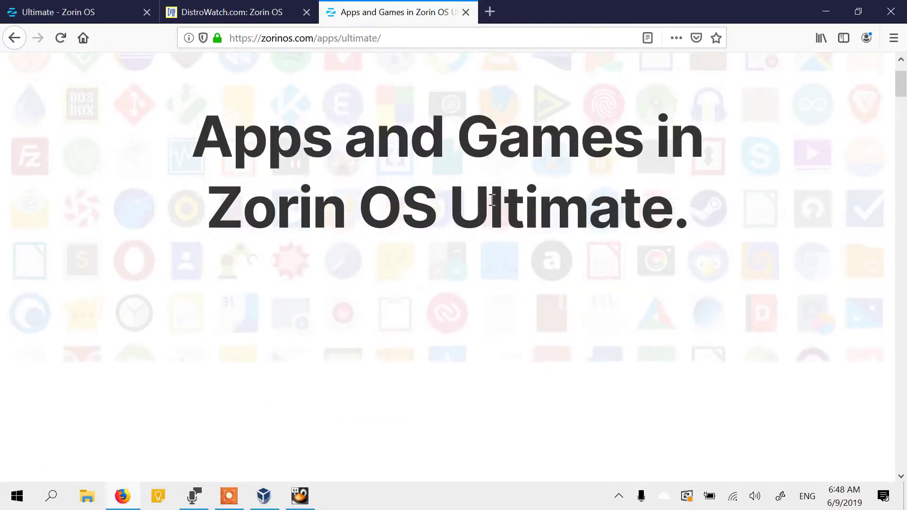
{"action": "scroll", "coordinate": [518, 199], "scroll_direction": "down", "scroll_amount": 2}
{"action": "scroll", "coordinate": [508, 229], "scroll_direction": "down", "scroll_amount": 10}
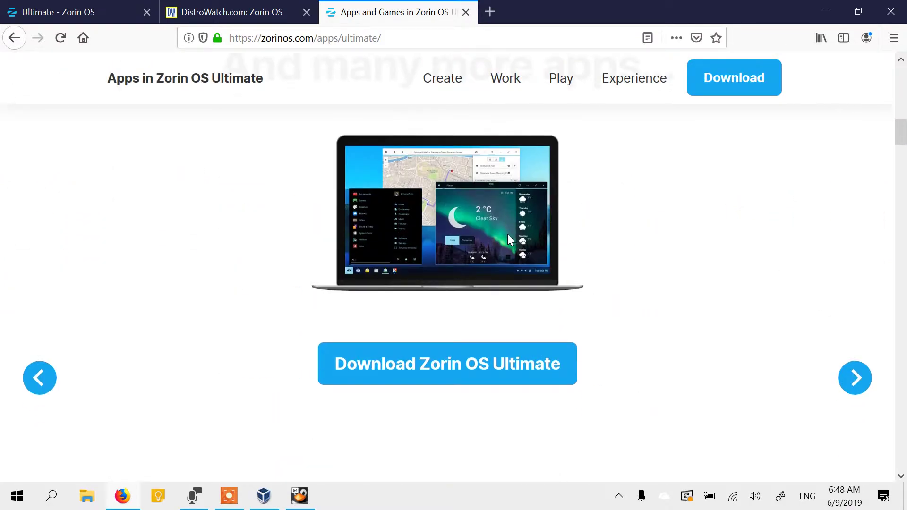
{"action": "scroll", "coordinate": [508, 236], "scroll_direction": "up", "scroll_amount": 4}
{"action": "scroll", "coordinate": [524, 244], "scroll_direction": "down", "scroll_amount": 5}
{"action": "left_click", "coordinate": [861, 392]}
{"action": "scroll", "coordinate": [854, 387], "scroll_direction": "up", "scroll_amount": 4}
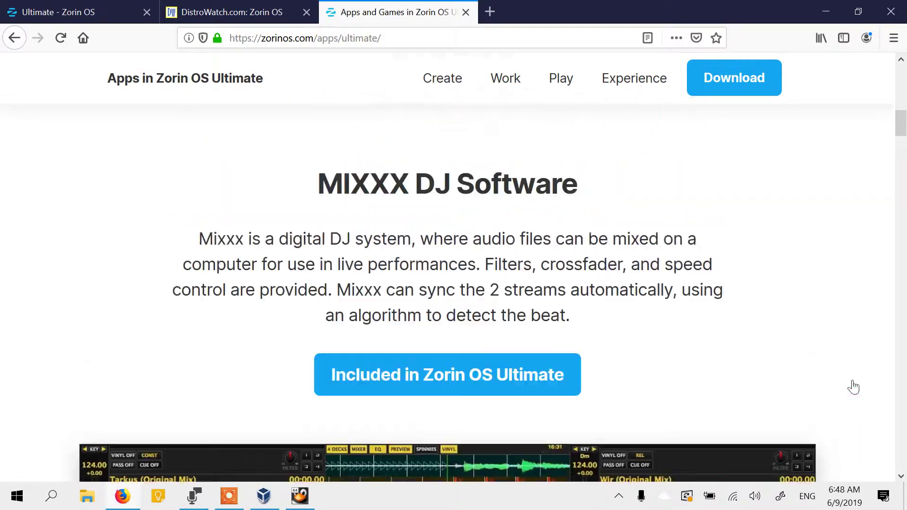
{"action": "scroll", "coordinate": [584, 289], "scroll_direction": "down", "scroll_amount": 15}
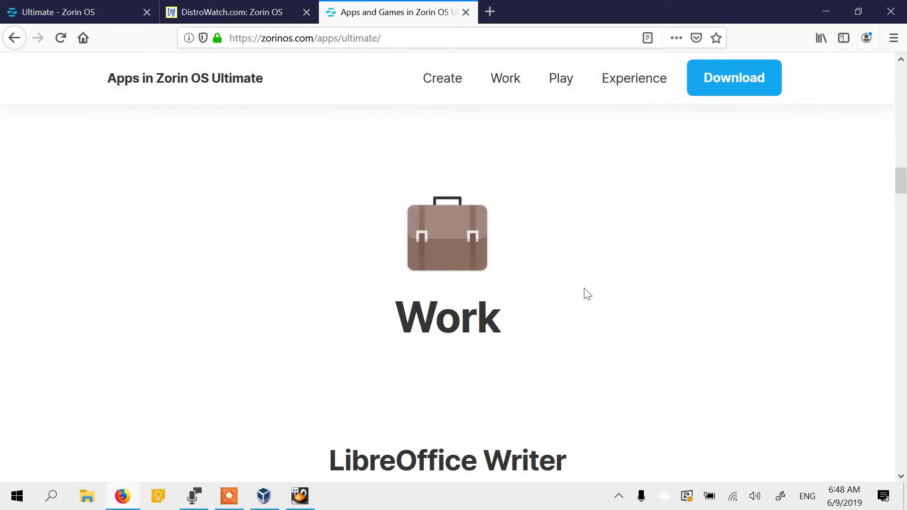
- Examine the Work section's showcased apps one after another, from LibreOffice Writer through Calc and Impress to View Your Mind
{"action": "scroll", "coordinate": [586, 291], "scroll_direction": "up", "scroll_amount": 3}
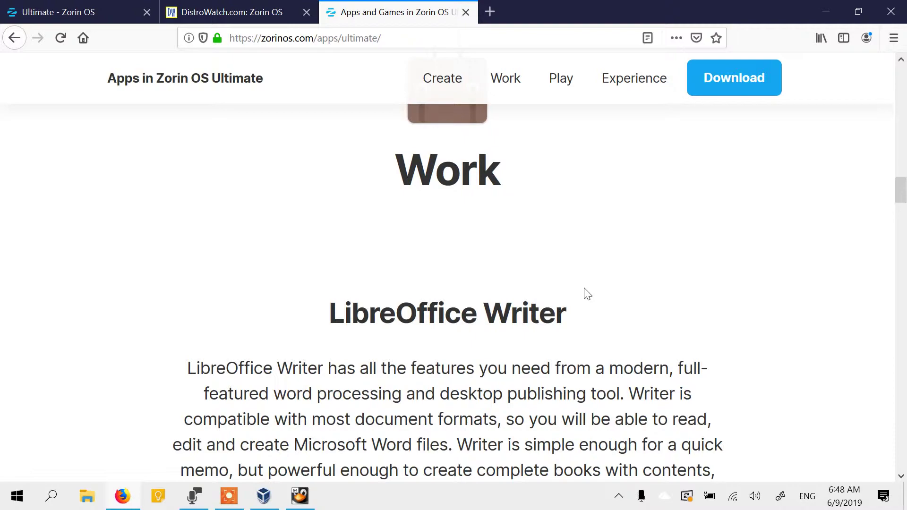
{"action": "scroll", "coordinate": [550, 306], "scroll_direction": "down", "scroll_amount": 6}
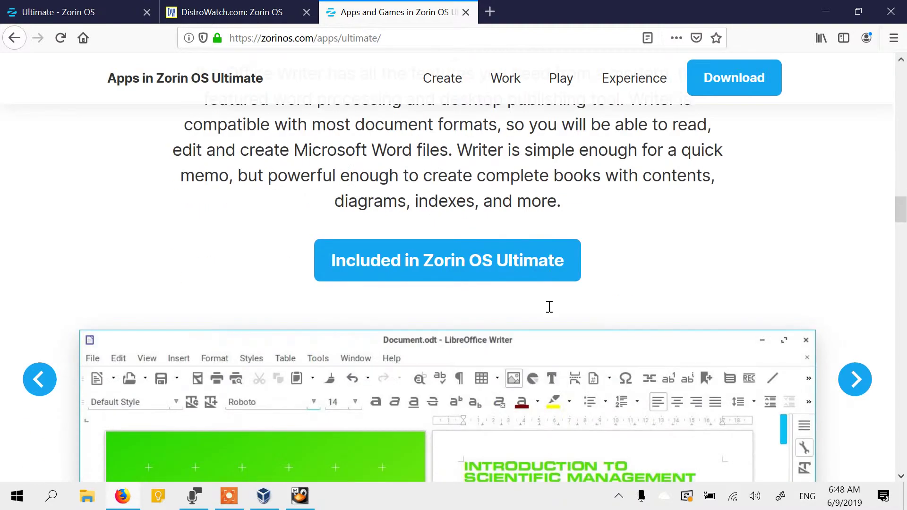
{"action": "scroll", "coordinate": [551, 311], "scroll_direction": "up", "scroll_amount": 3}
{"action": "scroll", "coordinate": [588, 212], "scroll_direction": "down", "scroll_amount": 6}
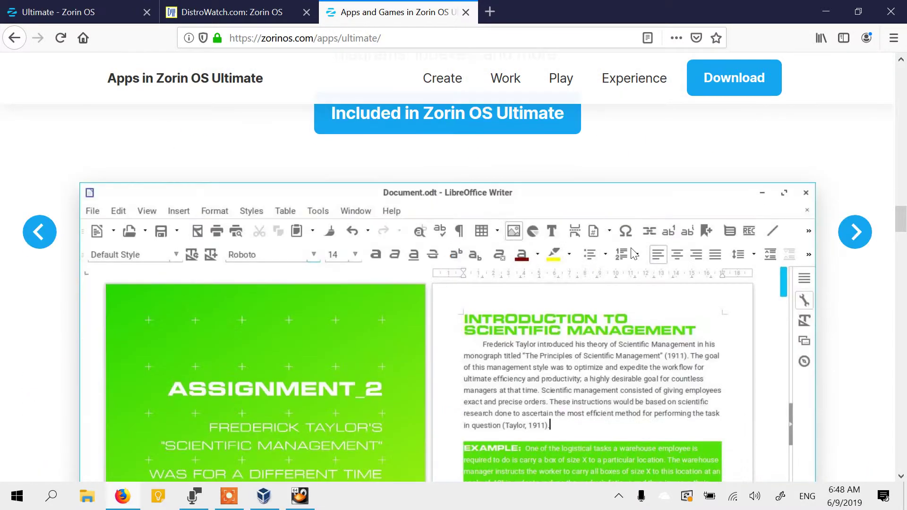
{"action": "left_click", "coordinate": [852, 231]}
{"action": "scroll", "coordinate": [787, 273], "scroll_direction": "up", "scroll_amount": 6}
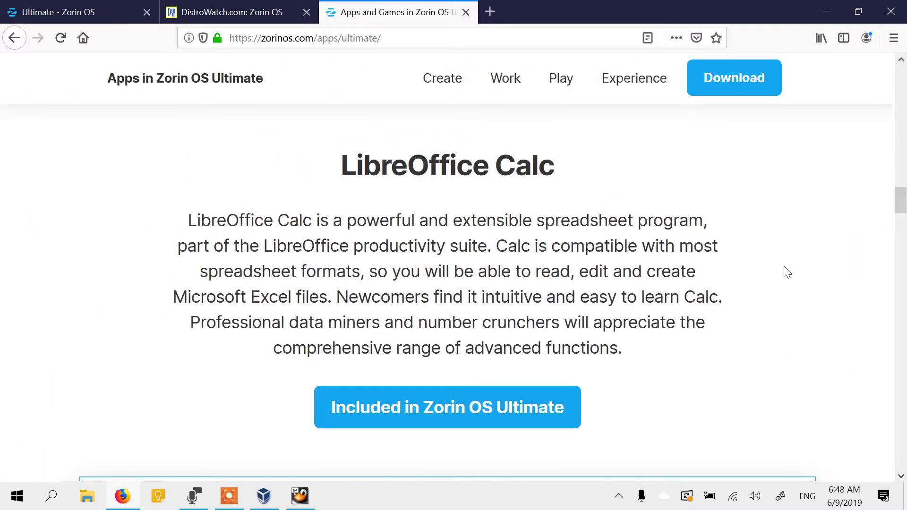
{"action": "scroll", "coordinate": [803, 255], "scroll_direction": "down", "scroll_amount": 6}
{"action": "left_click", "coordinate": [856, 234]}
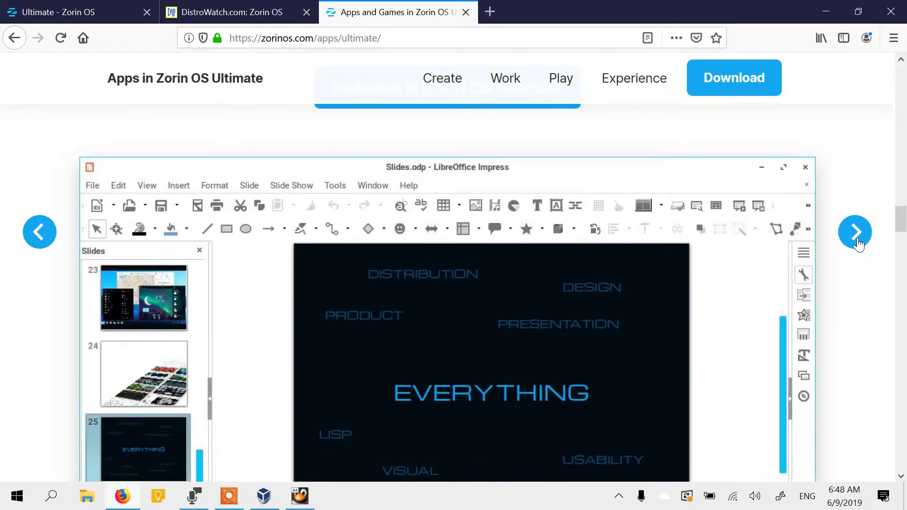
{"action": "scroll", "coordinate": [857, 242], "scroll_direction": "up", "scroll_amount": 6}
{"action": "scroll", "coordinate": [861, 289], "scroll_direction": "down", "scroll_amount": 3}
{"action": "left_click", "coordinate": [861, 379]}
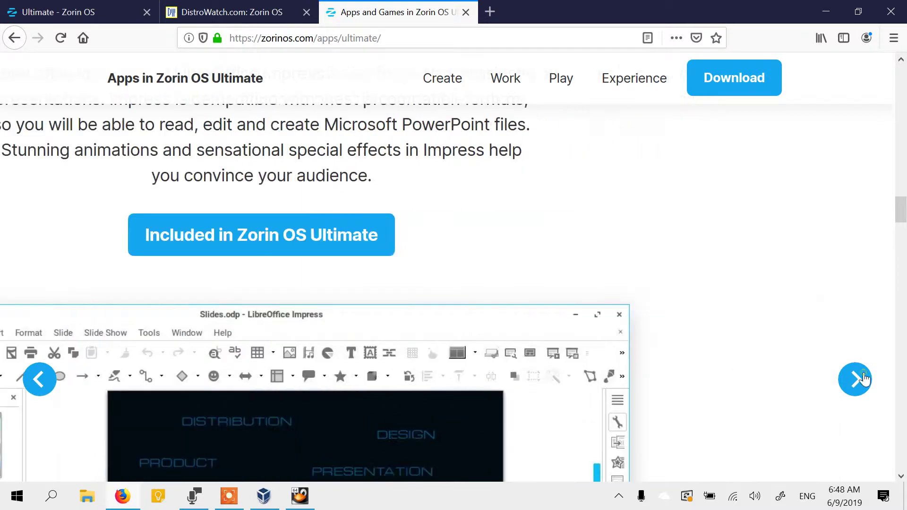
{"action": "scroll", "coordinate": [784, 313], "scroll_direction": "up", "scroll_amount": 6}
{"action": "scroll", "coordinate": [837, 405], "scroll_direction": "down", "scroll_amount": 6}
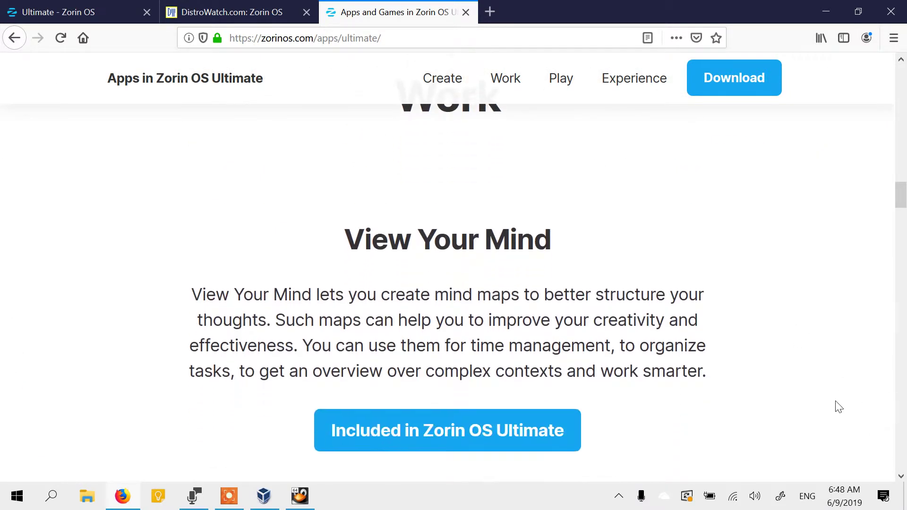
- Examine the Work section's View Your Mind and Planner entries, comparing their descriptions with the app screenshots
{"action": "scroll", "coordinate": [671, 325], "scroll_direction": "up", "scroll_amount": 4}
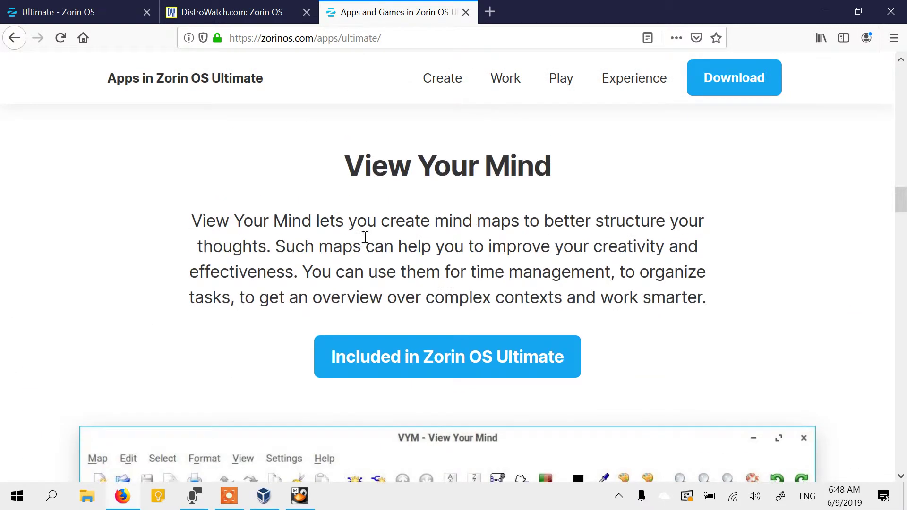
{"action": "scroll", "coordinate": [362, 217], "scroll_direction": "up", "scroll_amount": 3}
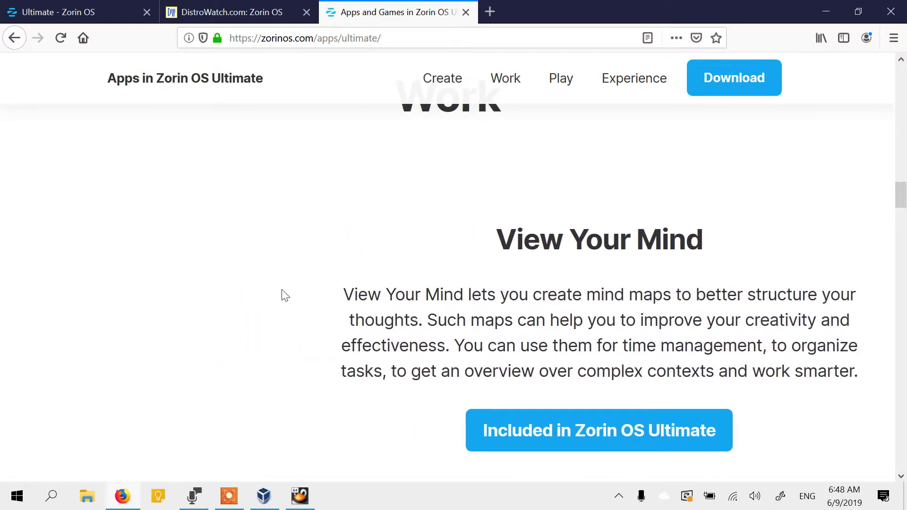
{"action": "scroll", "coordinate": [562, 315], "scroll_direction": "down", "scroll_amount": 3}
{"action": "scroll", "coordinate": [561, 314], "scroll_direction": "down", "scroll_amount": 4}
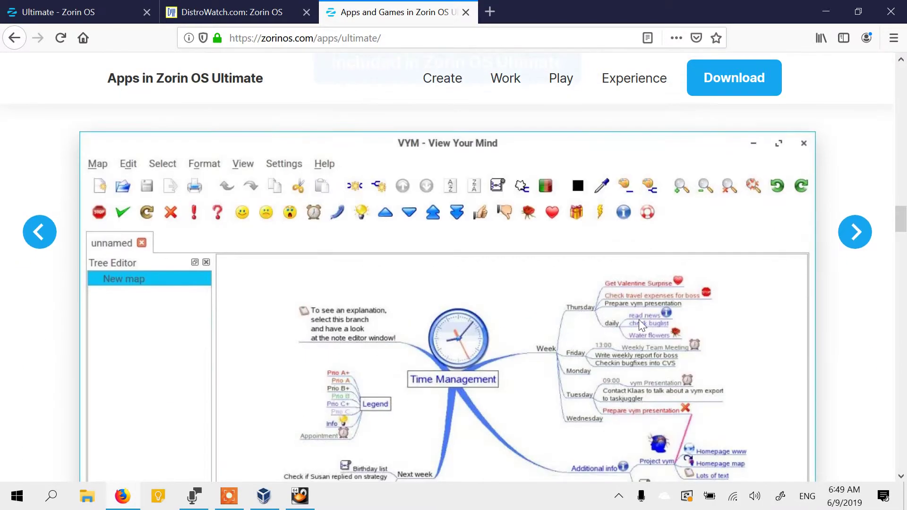
{"action": "left_click", "coordinate": [854, 236]}
{"action": "scroll", "coordinate": [505, 294], "scroll_direction": "up", "scroll_amount": 5}
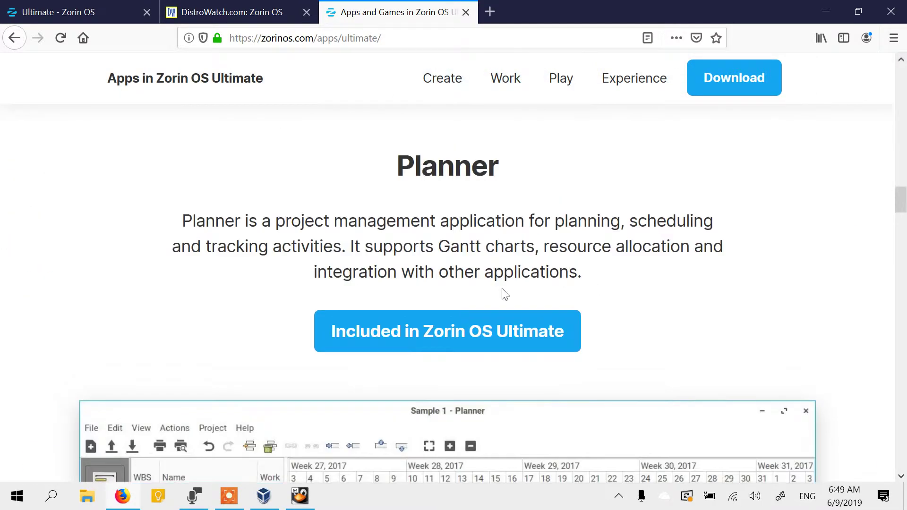
{"action": "scroll", "coordinate": [589, 290], "scroll_direction": "down", "scroll_amount": 5}
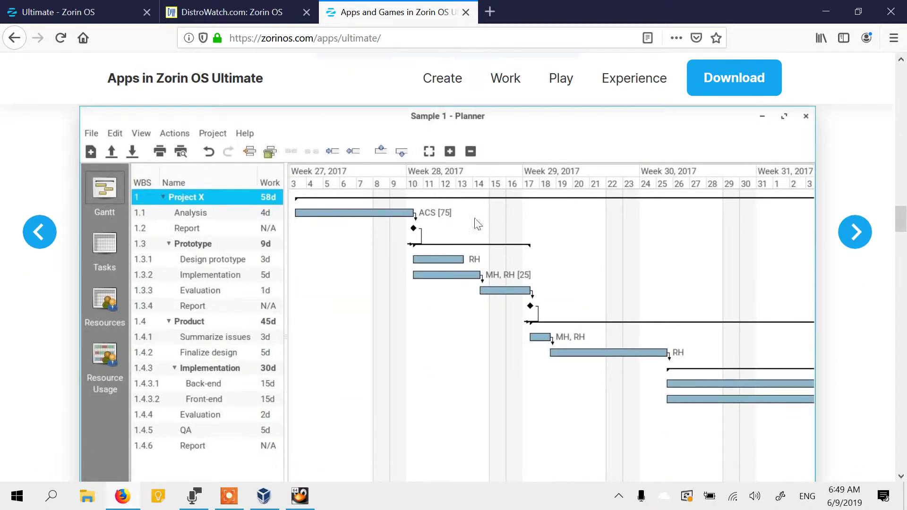
{"action": "left_click", "coordinate": [851, 245]}
{"action": "scroll", "coordinate": [476, 270], "scroll_direction": "up", "scroll_amount": 5}
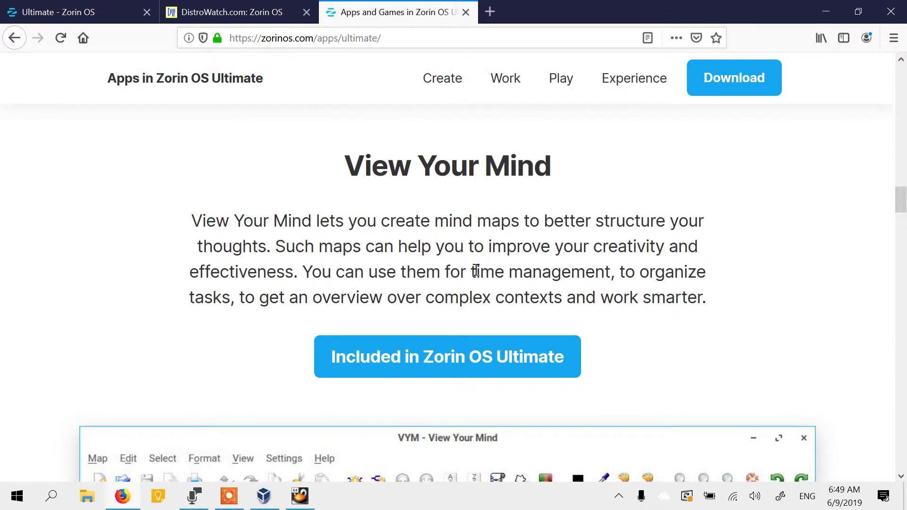
- Browse on to the Play section and view its Super Tux Kart and Neverball entries
{"action": "scroll", "coordinate": [787, 319], "scroll_direction": "down", "scroll_amount": 17}
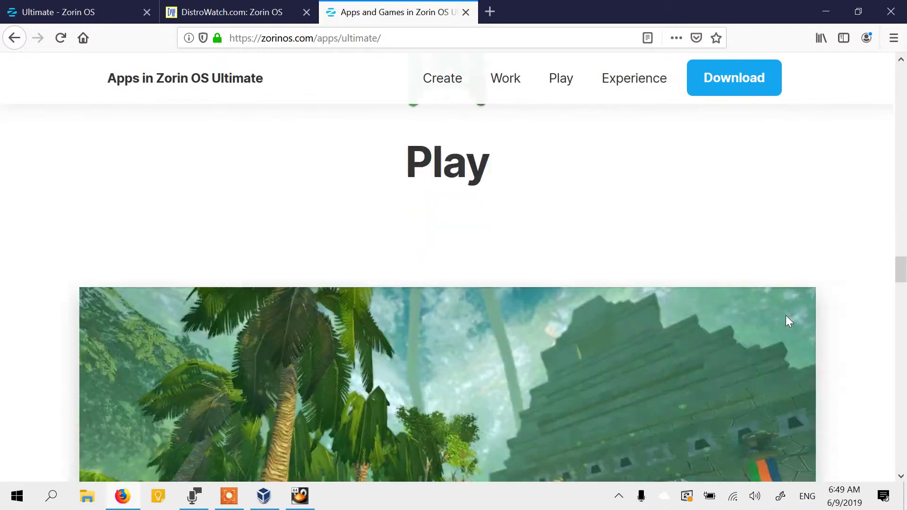
{"action": "scroll", "coordinate": [576, 239], "scroll_direction": "down", "scroll_amount": 6}
{"action": "scroll", "coordinate": [616, 314], "scroll_direction": "down", "scroll_amount": 5}
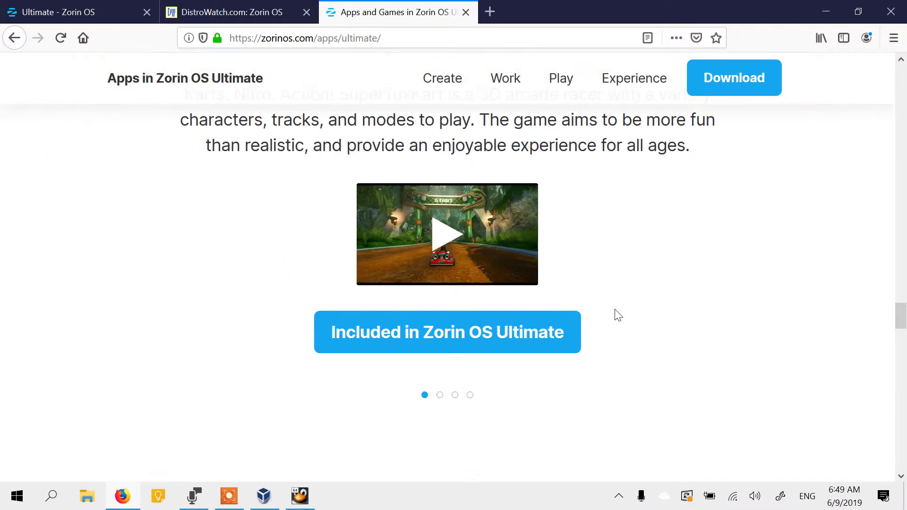
{"action": "scroll", "coordinate": [614, 307], "scroll_direction": "up", "scroll_amount": 7}
{"action": "scroll", "coordinate": [616, 314], "scroll_direction": "up", "scroll_amount": 3}
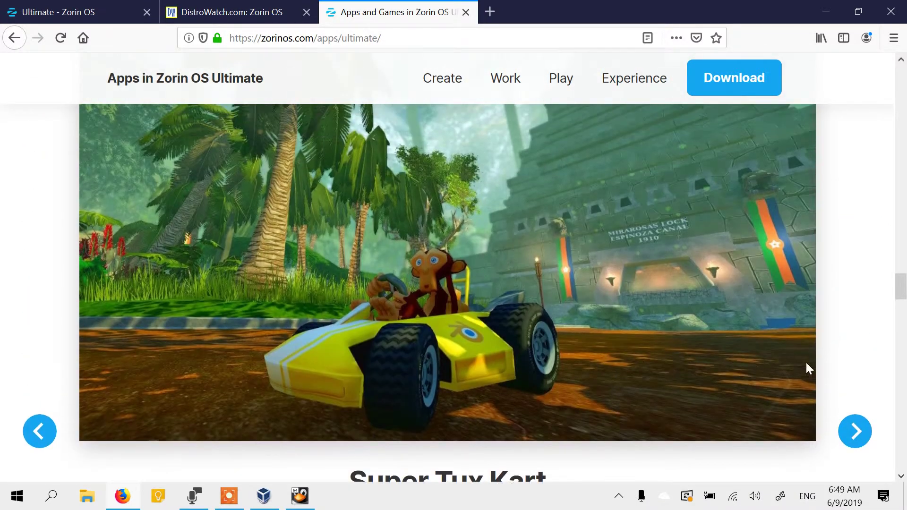
{"action": "left_click", "coordinate": [856, 429]}
{"action": "scroll", "coordinate": [775, 378], "scroll_direction": "down", "scroll_amount": 4}
{"action": "scroll", "coordinate": [772, 374], "scroll_direction": "up", "scroll_amount": 4}
{"action": "scroll", "coordinate": [803, 369], "scroll_direction": "down", "scroll_amount": 2}
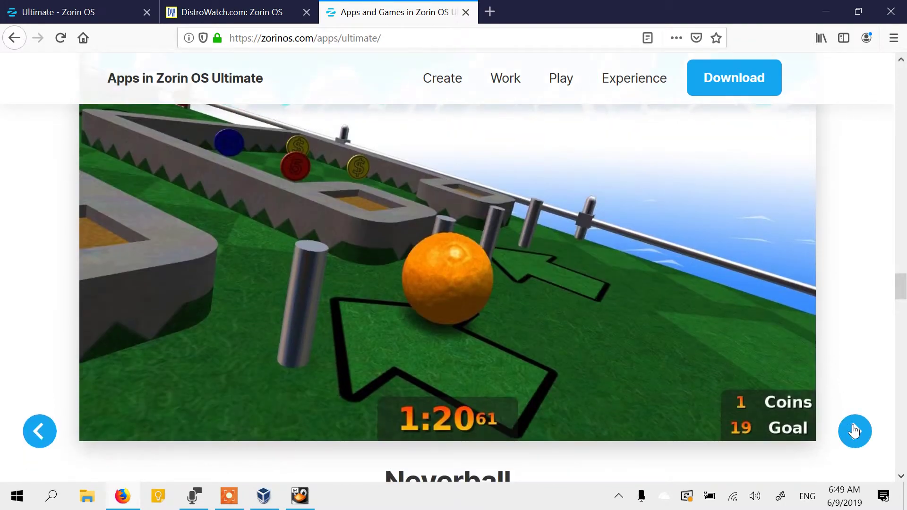
- View the remaining showcased games from Warzone 2100 onward, cycling back around to Super Tux Kart
{"action": "left_click", "coordinate": [855, 431]}
{"action": "scroll", "coordinate": [784, 312], "scroll_direction": "up", "scroll_amount": 4}
{"action": "scroll", "coordinate": [803, 331], "scroll_direction": "down", "scroll_amount": 6}
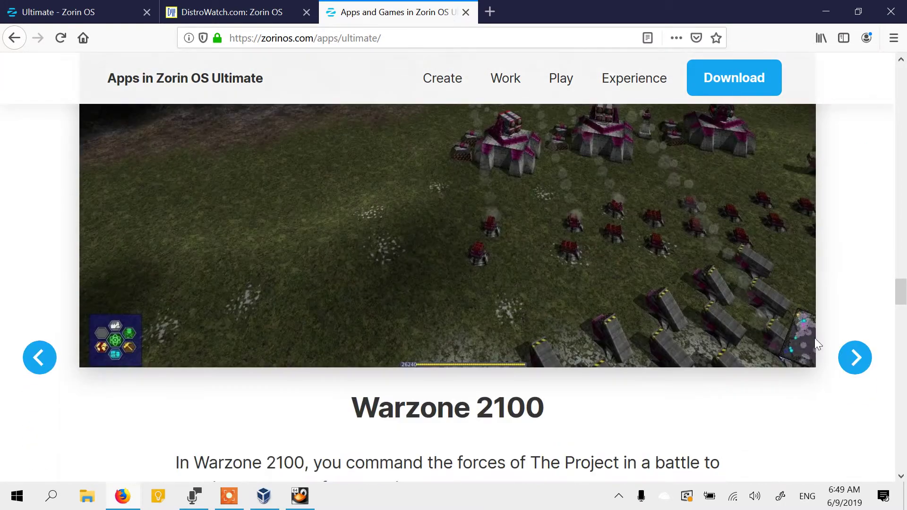
{"action": "left_click", "coordinate": [854, 358]}
{"action": "scroll", "coordinate": [574, 318], "scroll_direction": "up", "scroll_amount": 5}
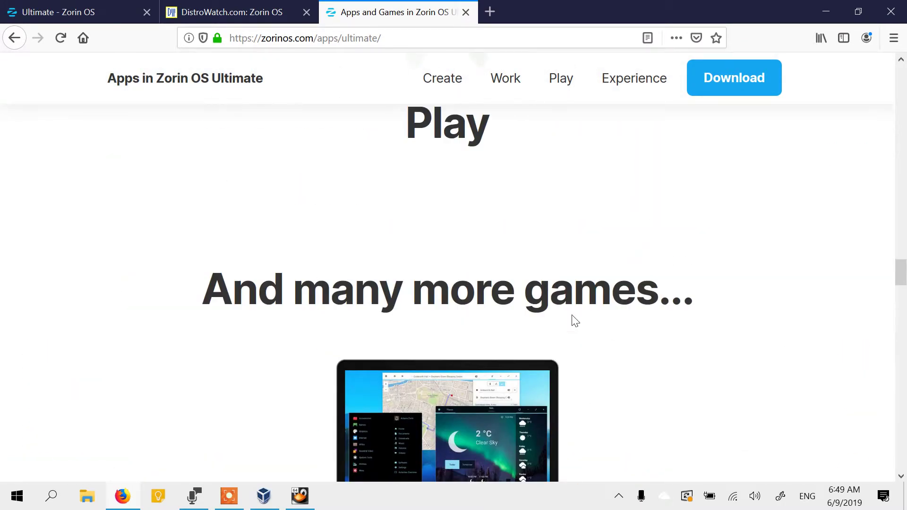
{"action": "scroll", "coordinate": [575, 319], "scroll_direction": "down", "scroll_amount": 7}
{"action": "left_click", "coordinate": [852, 285]}
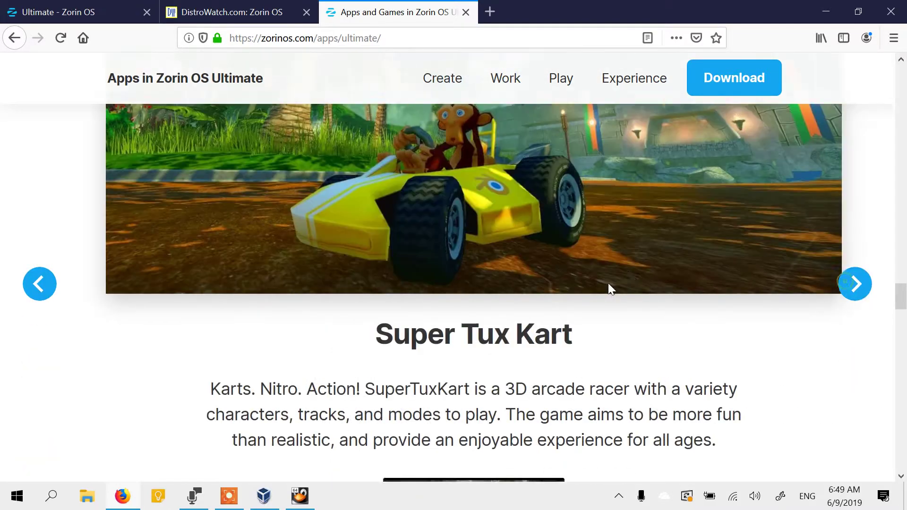
{"action": "scroll", "coordinate": [605, 289], "scroll_direction": "up", "scroll_amount": 4}
{"action": "scroll", "coordinate": [600, 287], "scroll_direction": "up", "scroll_amount": 1}
{"action": "scroll", "coordinate": [600, 287], "scroll_direction": "down", "scroll_amount": 9}
{"action": "scroll", "coordinate": [599, 288], "scroll_direction": "up", "scroll_amount": 7}
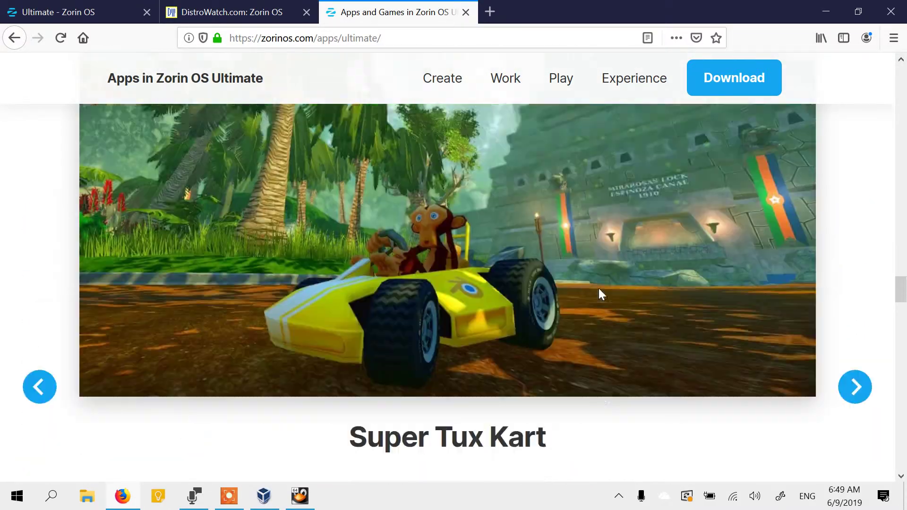
- Browse the Experience section with Kodi and continue to the end of the Ultimate apps page
{"action": "scroll", "coordinate": [599, 294], "scroll_direction": "down", "scroll_amount": 15}
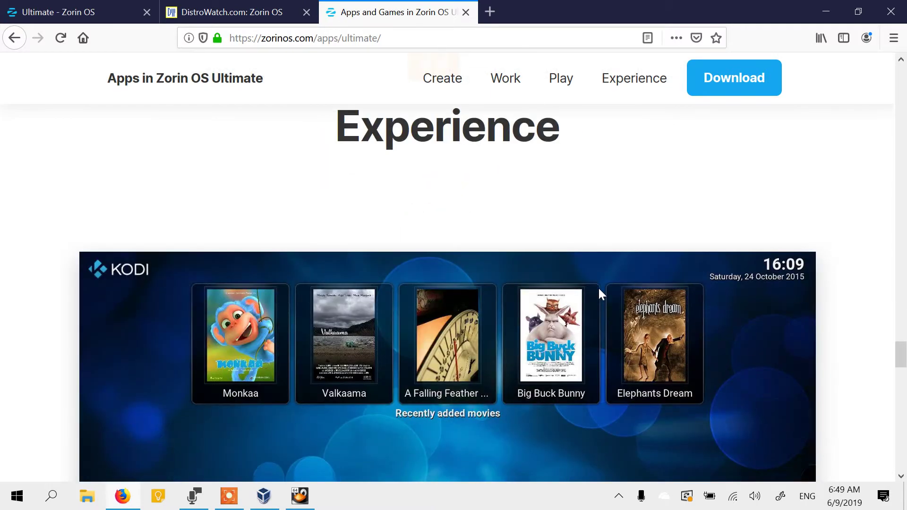
{"action": "scroll", "coordinate": [330, 274], "scroll_direction": "down", "scroll_amount": 6}
{"action": "scroll", "coordinate": [172, 253], "scroll_direction": "up", "scroll_amount": 6}
{"action": "scroll", "coordinate": [434, 266], "scroll_direction": "down", "scroll_amount": 9}
{"action": "scroll", "coordinate": [433, 265], "scroll_direction": "down", "scroll_amount": 15}
{"action": "scroll", "coordinate": [427, 270], "scroll_direction": "up", "scroll_amount": 8}
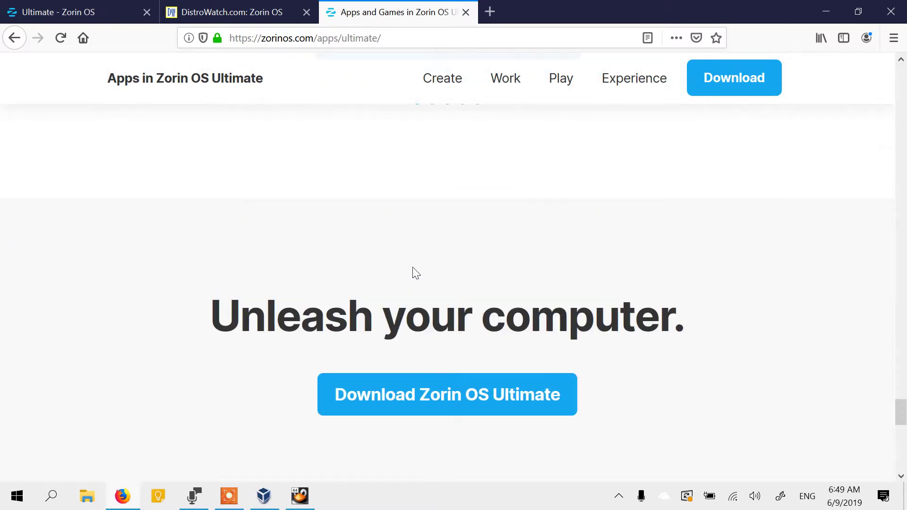
{"action": "scroll", "coordinate": [502, 302], "scroll_direction": "down", "scroll_amount": 12}
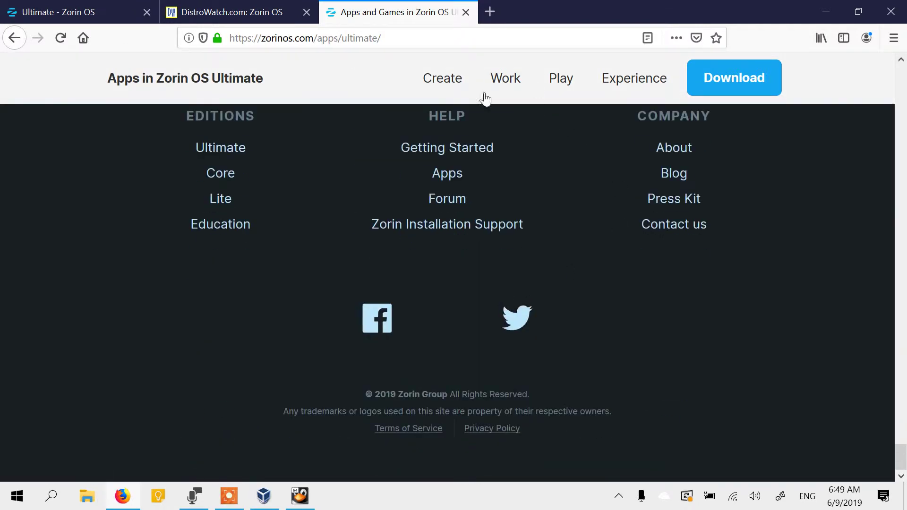
- Return to the Ultimate page, switch to the Zorin Core machine, and briefly expand the installer's progress details
{"action": "left_click", "coordinate": [196, 8]}
{"action": "left_click", "coordinate": [114, 12]}
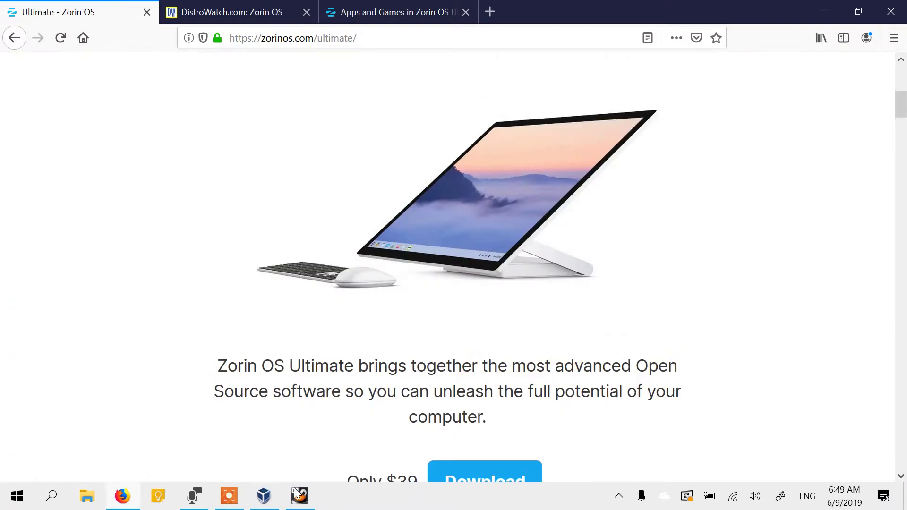
{"action": "left_click", "coordinate": [262, 494]}
{"action": "left_click", "coordinate": [300, 496]}
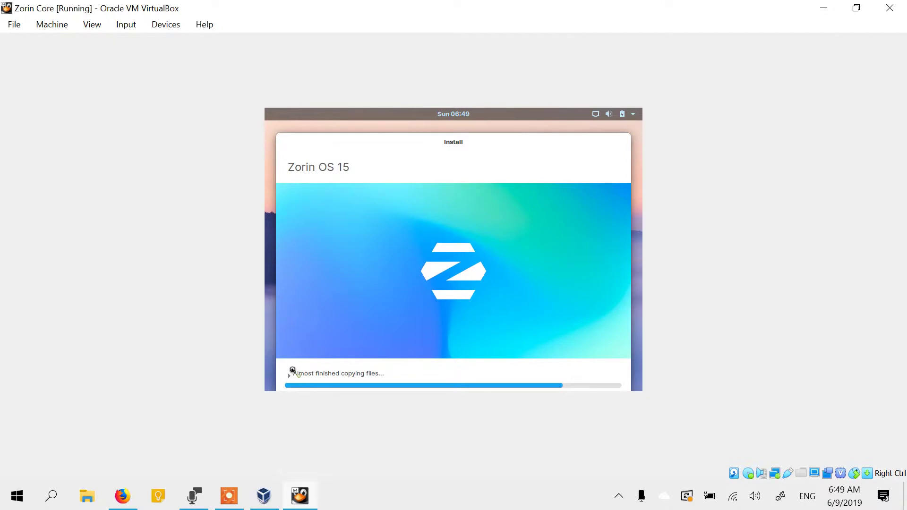
{"action": "left_click", "coordinate": [289, 373]}
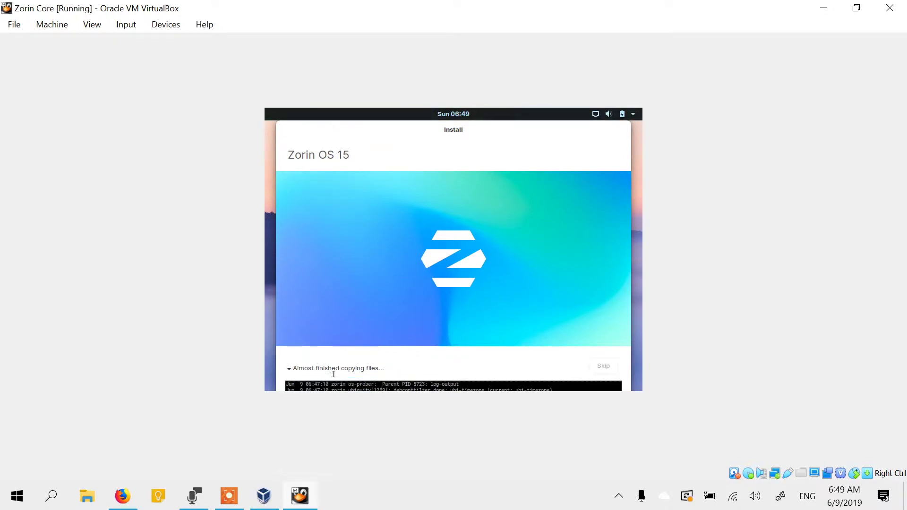
{"action": "left_click", "coordinate": [320, 366]}
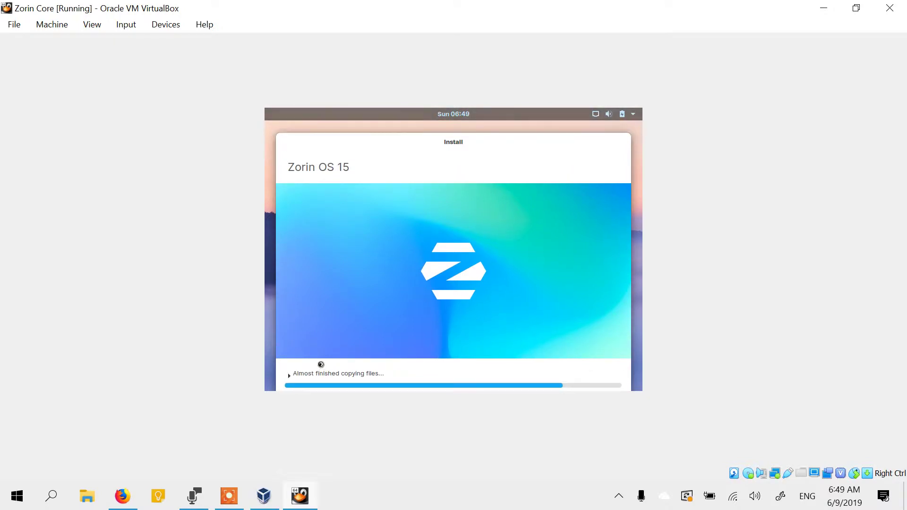
- Switch to Voice Recorder, pause the running audio recording, and minimize its window
{"action": "left_click", "coordinate": [201, 499]}
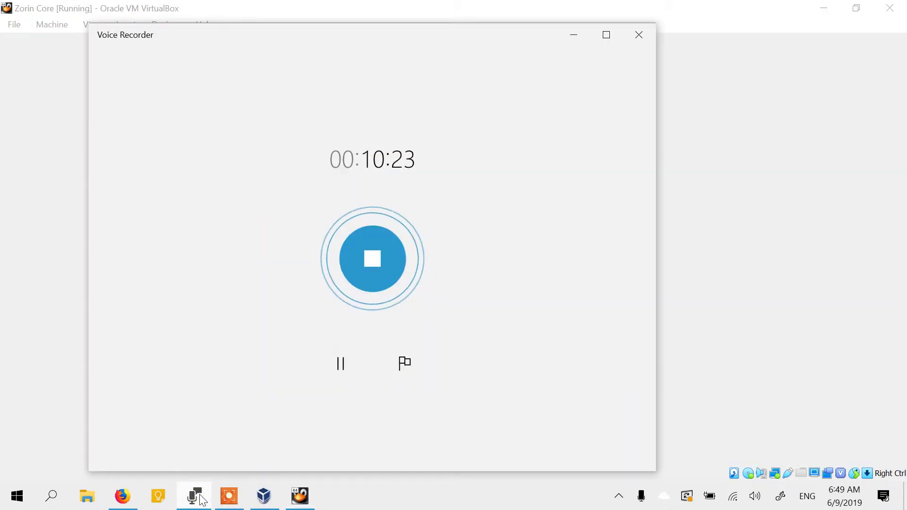
{"action": "left_click", "coordinate": [201, 498]}
{"action": "left_click", "coordinate": [230, 497]}
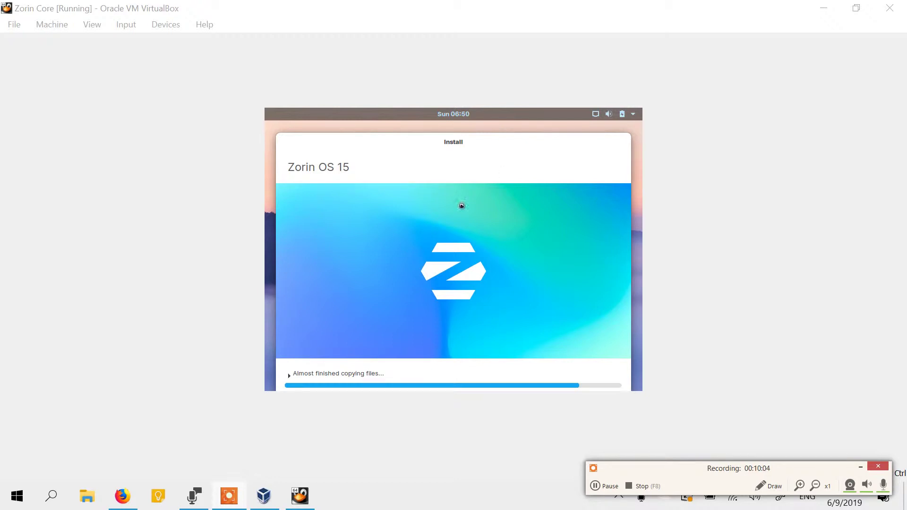
{"action": "left_click", "coordinate": [201, 505]}
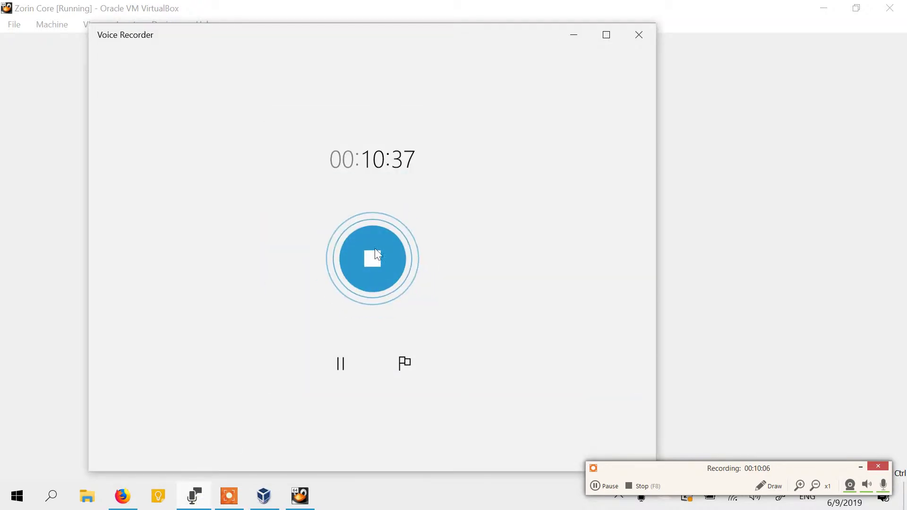
{"action": "left_click", "coordinate": [335, 375]}
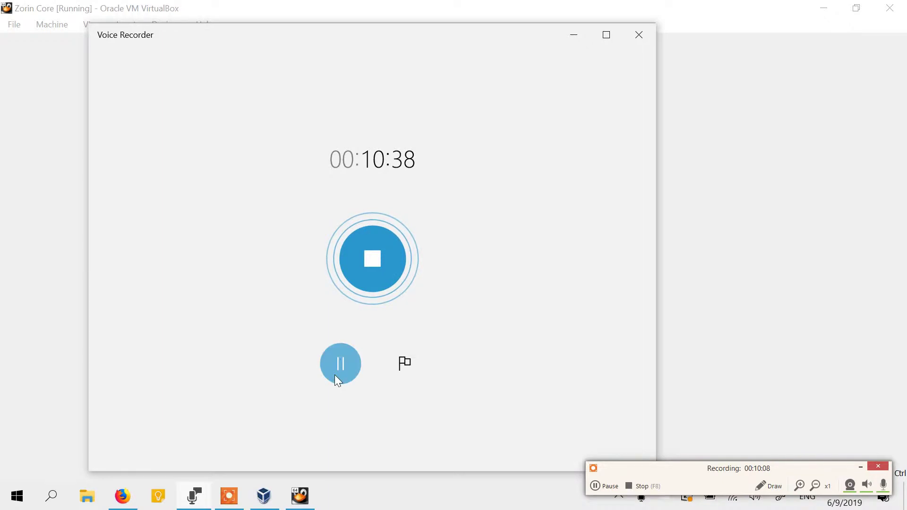
{"action": "key", "text": "super+Down"}
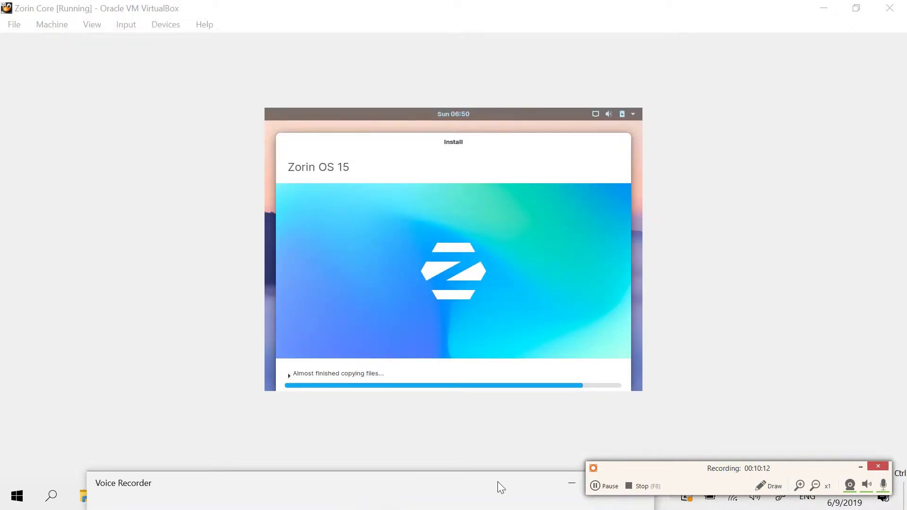
{"action": "left_click_drag", "start_coordinate": [498, 481], "coordinate": [468, 152]}
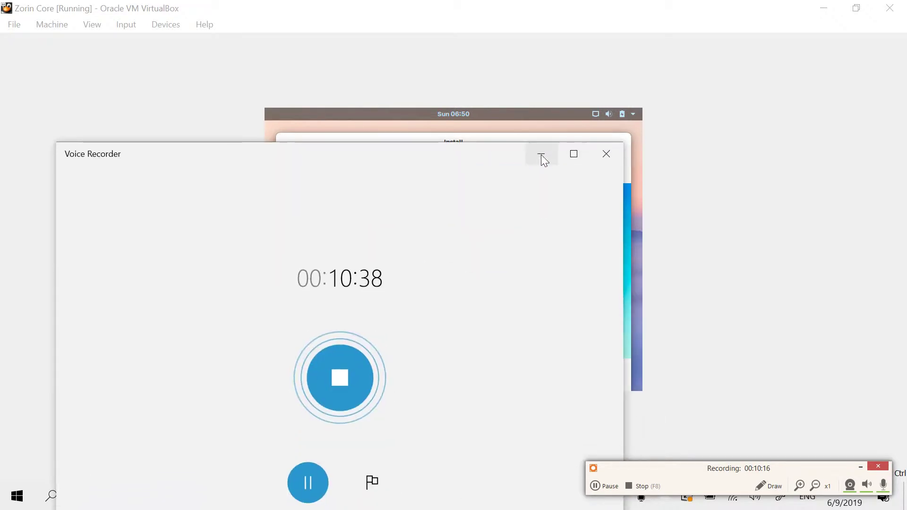
{"action": "left_click", "coordinate": [542, 161]}
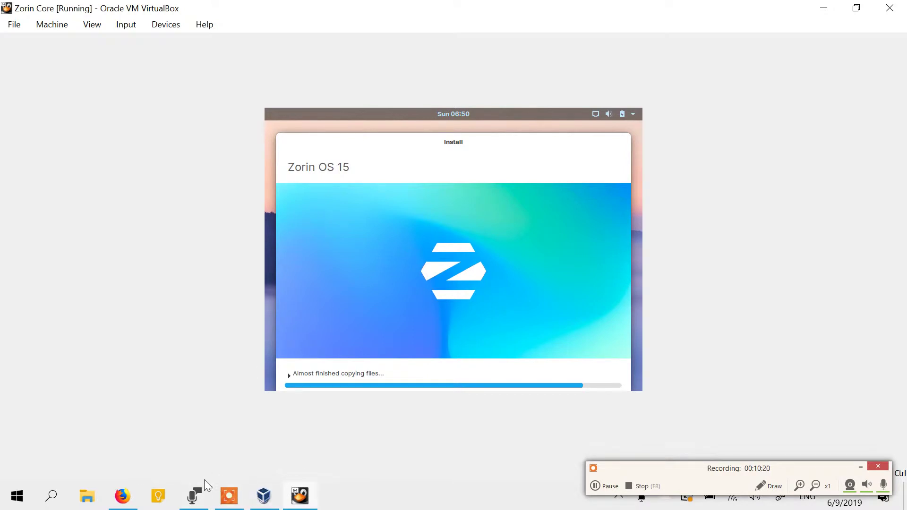
- Restore Voice Recorder, shrink its window, and place it beside the installer in the Zorin Core machine
{"action": "left_click", "coordinate": [204, 491]}
{"action": "left_click_drag", "start_coordinate": [438, 144], "coordinate": [508, 49]}
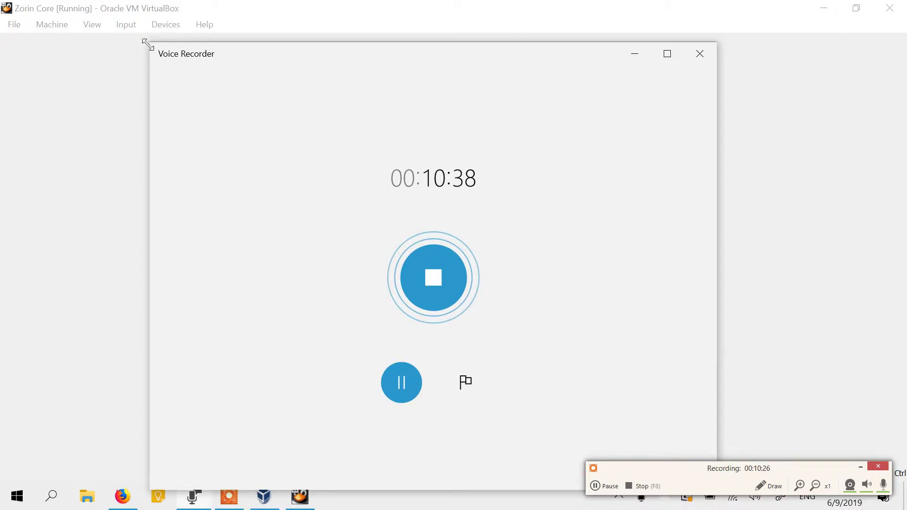
{"action": "left_click_drag", "start_coordinate": [148, 45], "coordinate": [605, 403]}
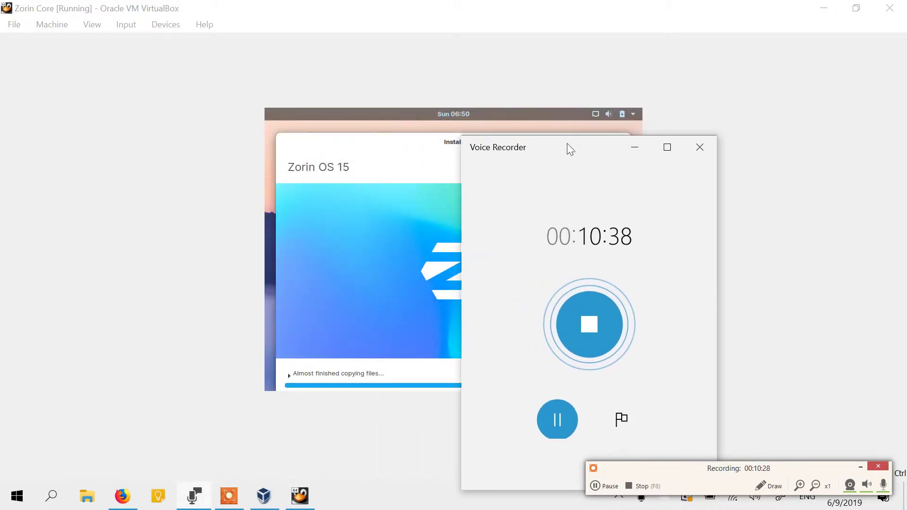
{"action": "left_click_drag", "start_coordinate": [570, 150], "coordinate": [754, 67]}
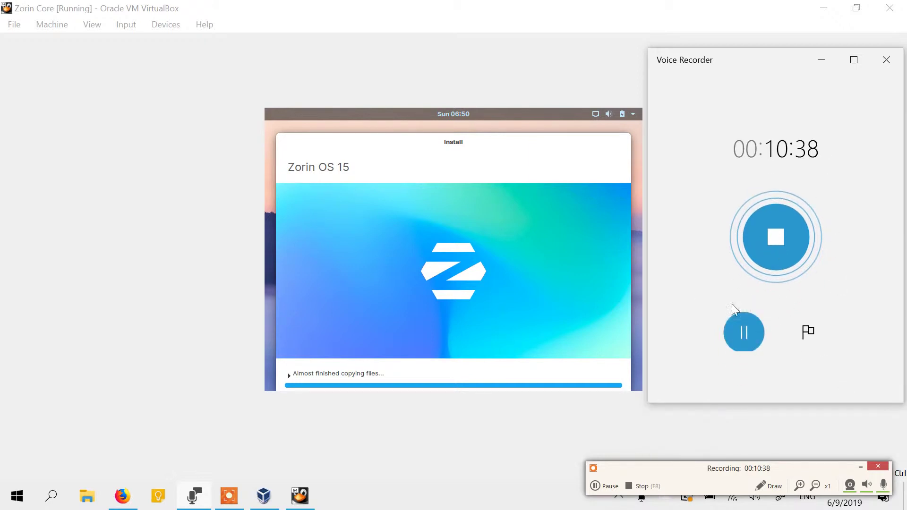
- Resume the paused audio recording, minimize both recorder windows, and switch back to Firefox
{"action": "left_click", "coordinate": [743, 331]}
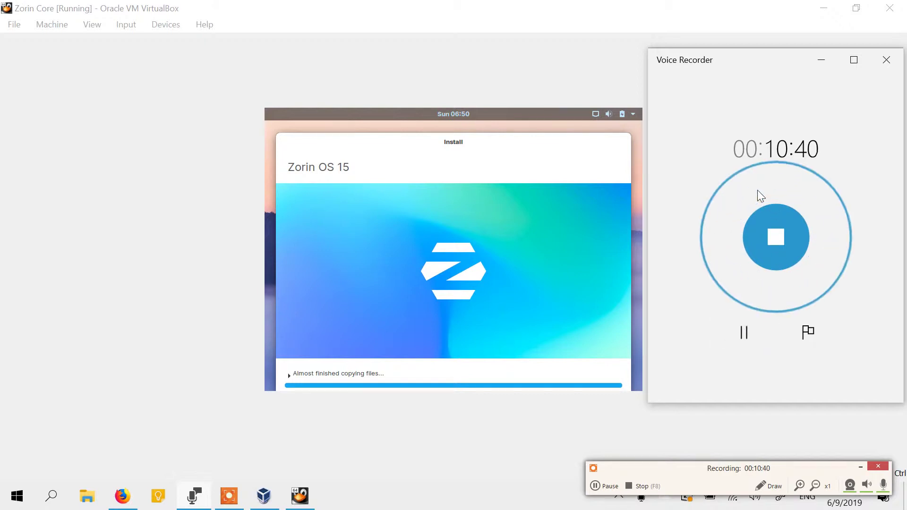
{"action": "left_click", "coordinate": [813, 65]}
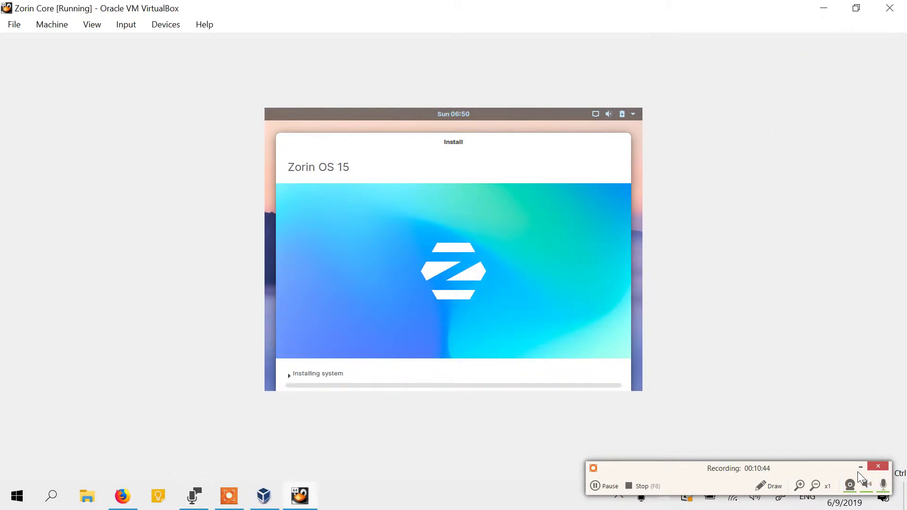
{"action": "left_click", "coordinate": [861, 468]}
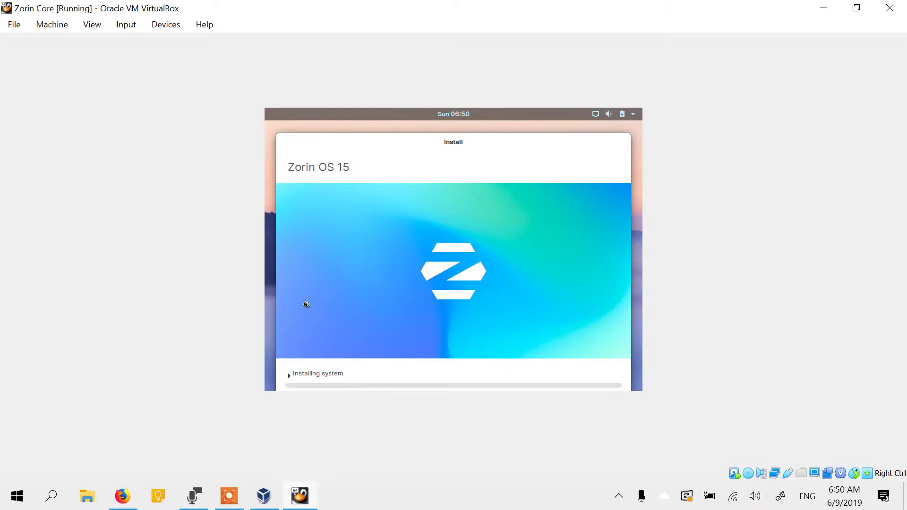
{"action": "left_click", "coordinate": [123, 496]}
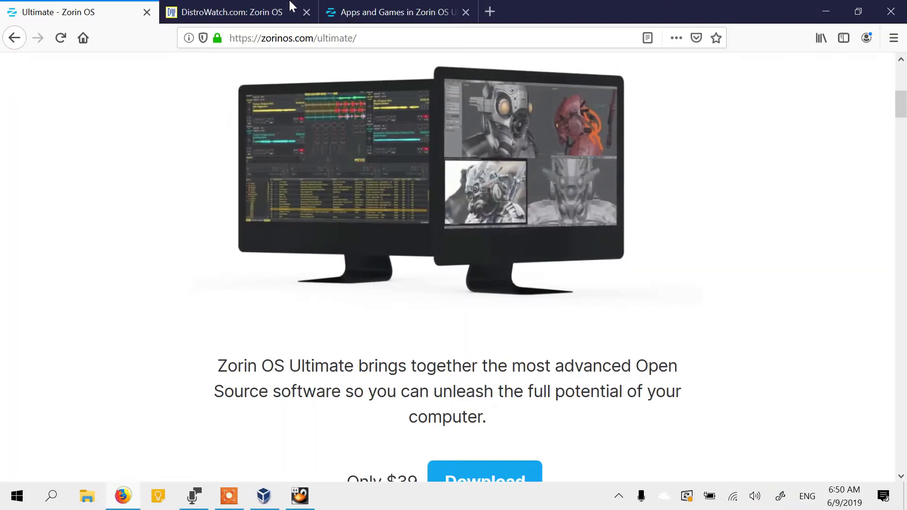
- From DistroWatch's Zorin OS page, open the site's home page in a new tab and find Zorin in the page hit ranking
{"action": "left_click", "coordinate": [283, 11]}
{"action": "scroll", "coordinate": [365, 240], "scroll_direction": "up", "scroll_amount": 10}
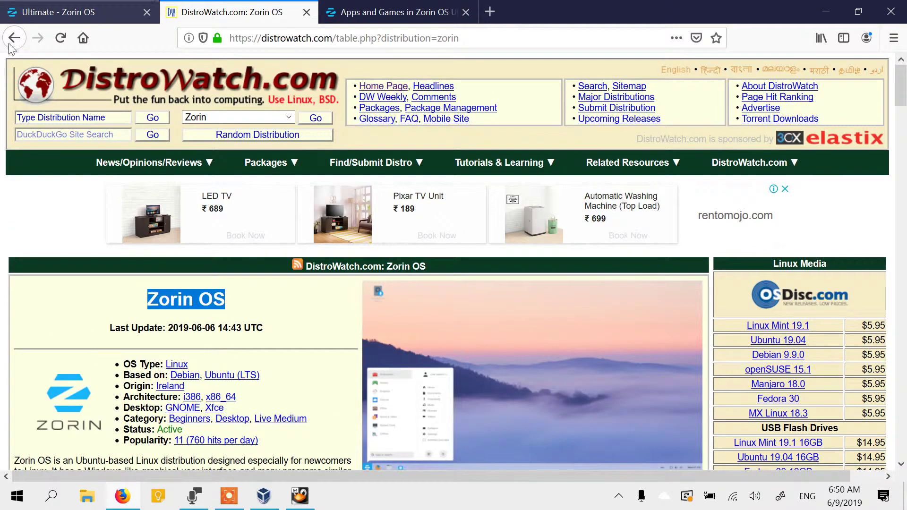
{"action": "right_click", "coordinate": [102, 79]}
{"action": "left_click", "coordinate": [229, 208]}
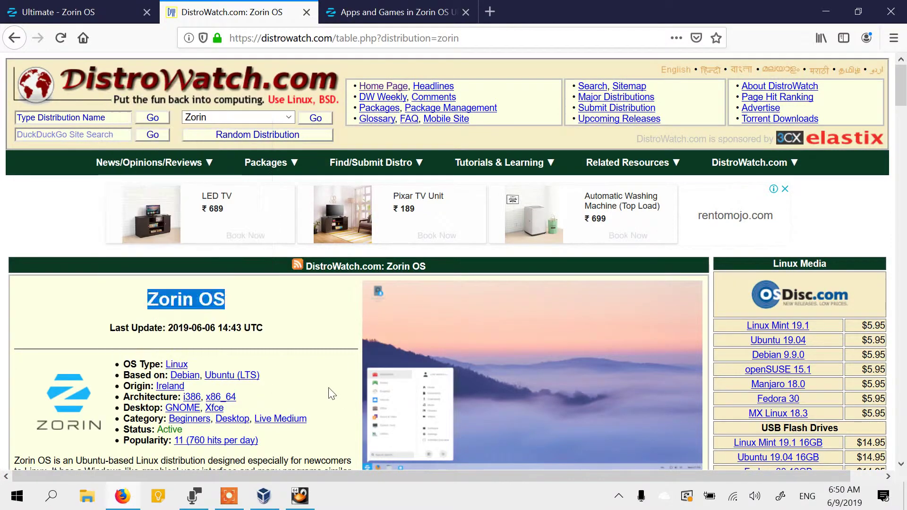
{"action": "right_click", "coordinate": [124, 86]}
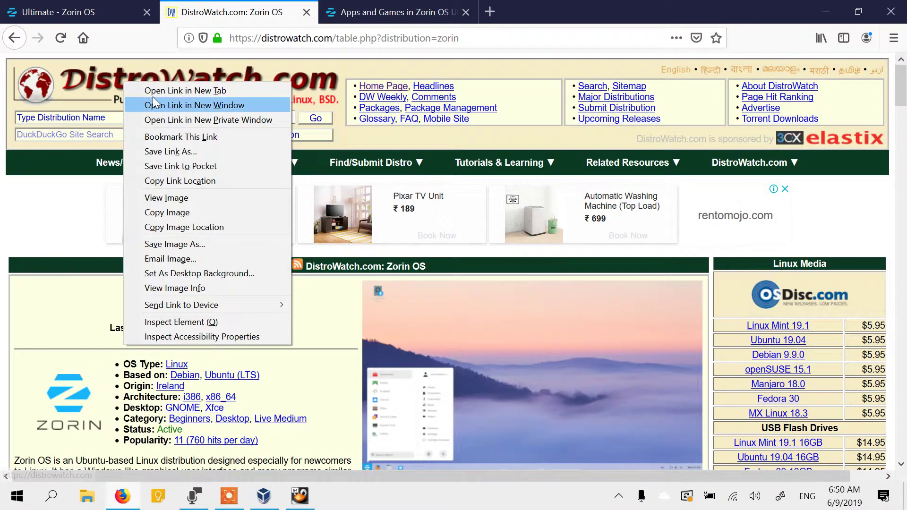
{"action": "left_click", "coordinate": [152, 94]}
{"action": "left_click", "coordinate": [373, 15]}
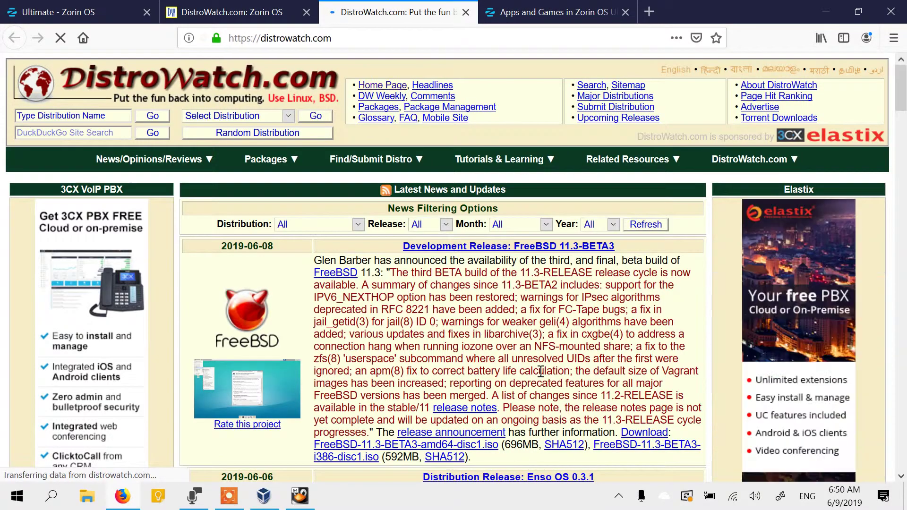
{"action": "scroll", "coordinate": [774, 235], "scroll_direction": "down", "scroll_amount": 12}
{"action": "scroll", "coordinate": [773, 235], "scroll_direction": "up", "scroll_amount": 5}
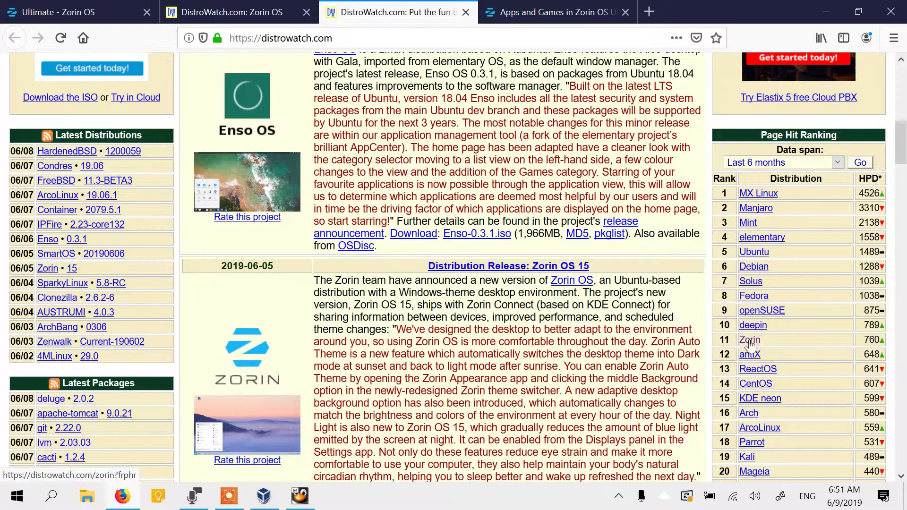
{"action": "scroll", "coordinate": [670, 347], "scroll_direction": "up", "scroll_amount": 10}
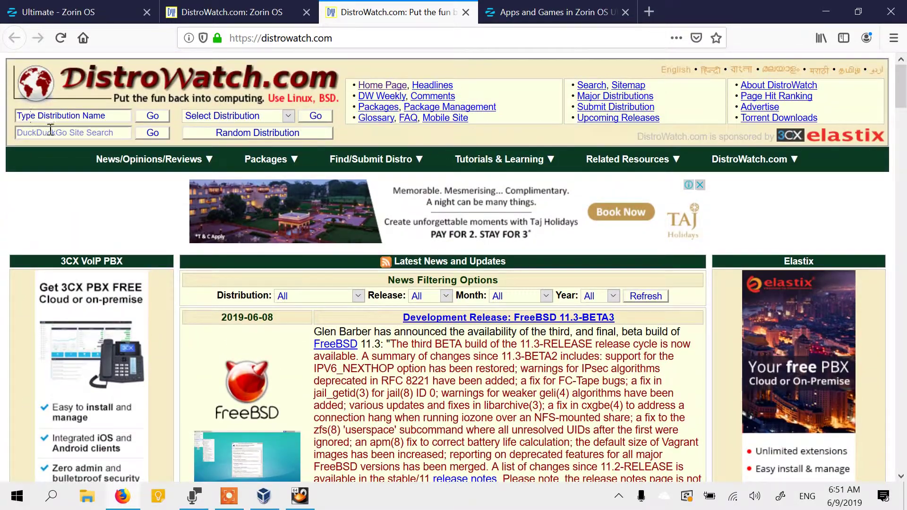
- Look up the Clear Linux distribution by name on DistroWatch
{"action": "left_click", "coordinate": [72, 115]}
{"action": "key", "text": "BackSpace"}
{"action": "left_click", "coordinate": [153, 116]}
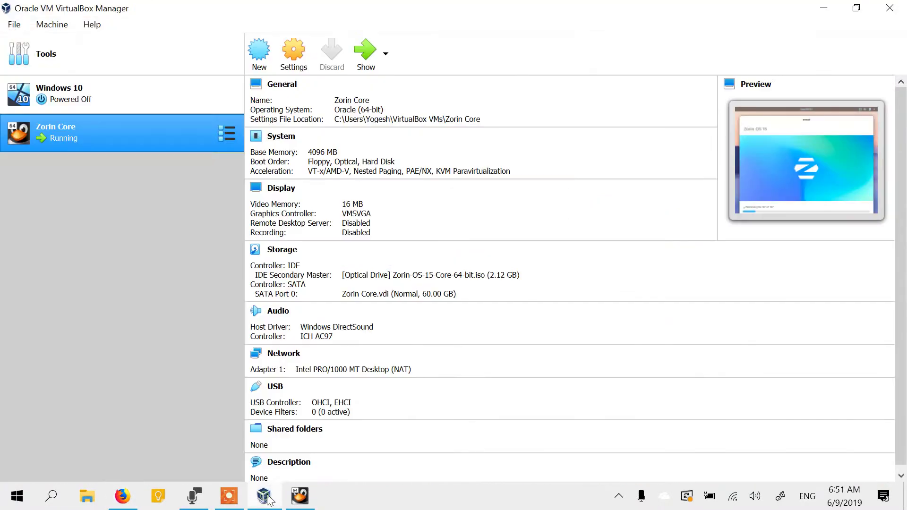
- Check the installation progress in the Zorin Core machine, then minimize the VirtualBox windows to return to Firefox
{"action": "left_click", "coordinate": [264, 496]}
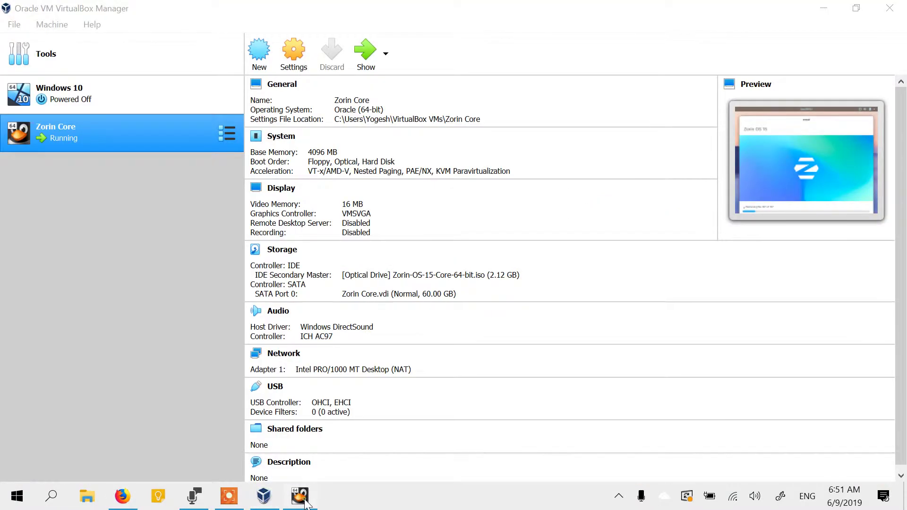
{"action": "left_click", "coordinate": [303, 500]}
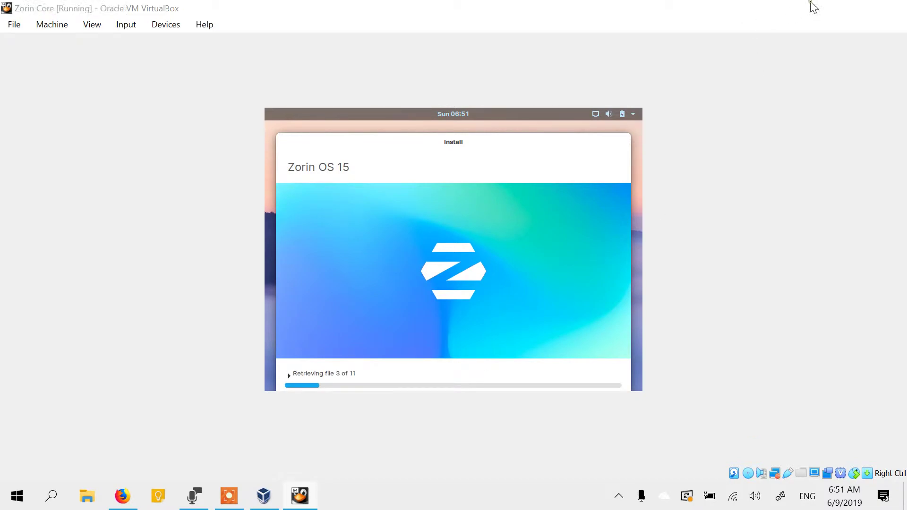
{"action": "left_click", "coordinate": [823, 8]}
{"action": "left_click", "coordinate": [824, 8]}
- Review the Clear Linux page, highlight "swupd software manager" in its description, and close the tab
{"action": "scroll", "coordinate": [296, 289], "scroll_direction": "down", "scroll_amount": 6}
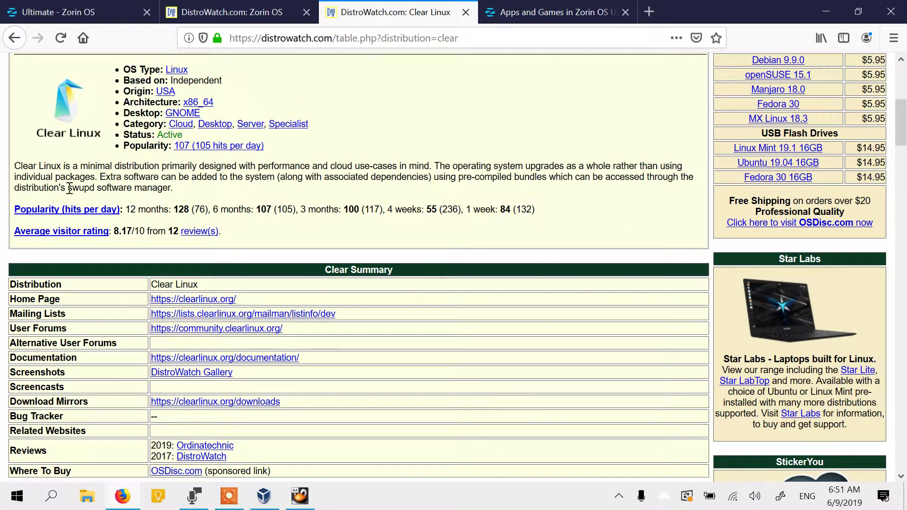
{"action": "scroll", "coordinate": [69, 188], "scroll_direction": "down", "scroll_amount": 3}
{"action": "scroll", "coordinate": [446, 238], "scroll_direction": "up", "scroll_amount": 5}
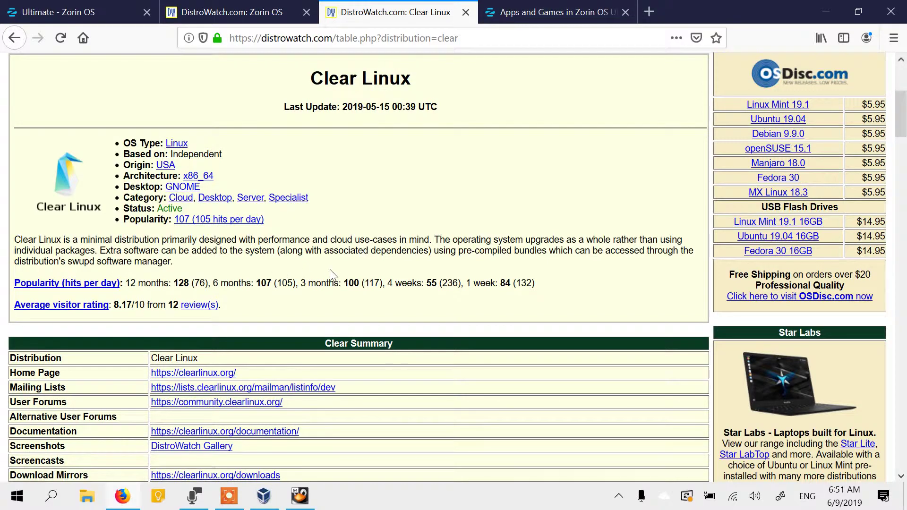
{"action": "left_click_drag", "start_coordinate": [72, 264], "coordinate": [182, 268]}
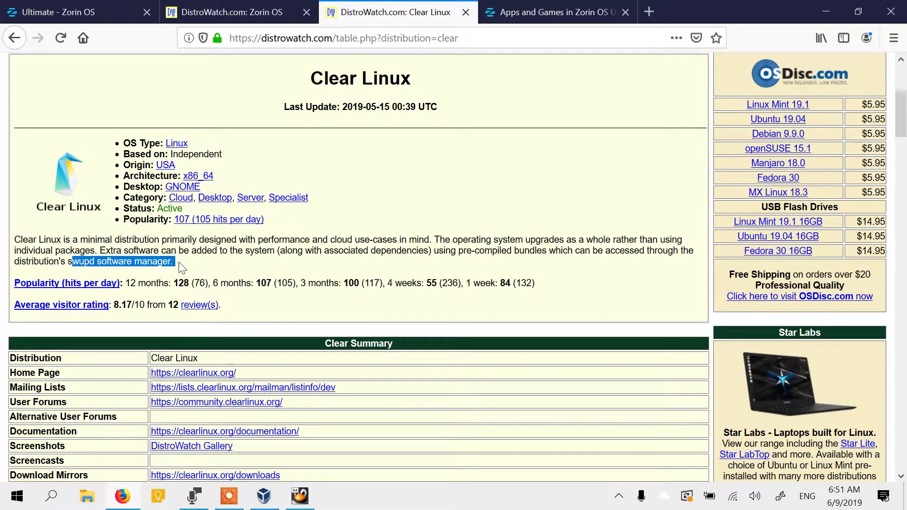
{"action": "left_click", "coordinate": [202, 270]}
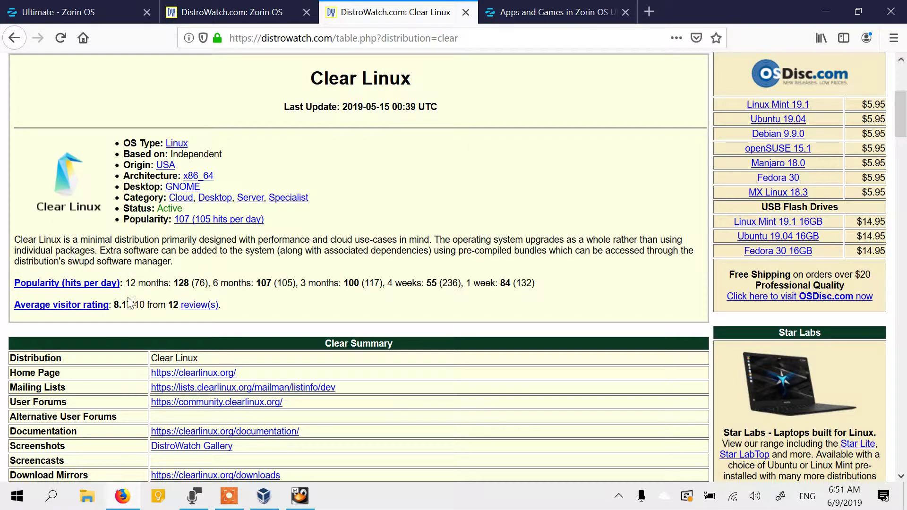
{"action": "left_click_drag", "start_coordinate": [68, 265], "coordinate": [175, 265]}
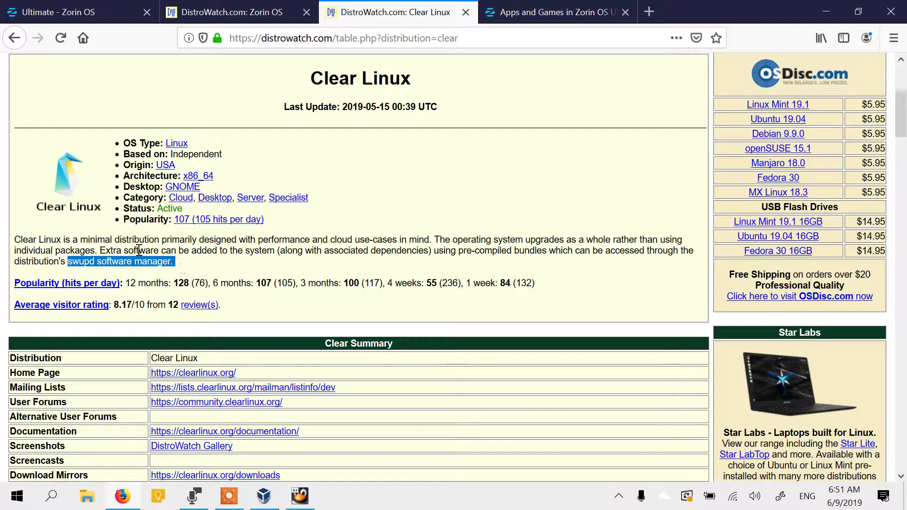
{"action": "left_click", "coordinate": [463, 14]}
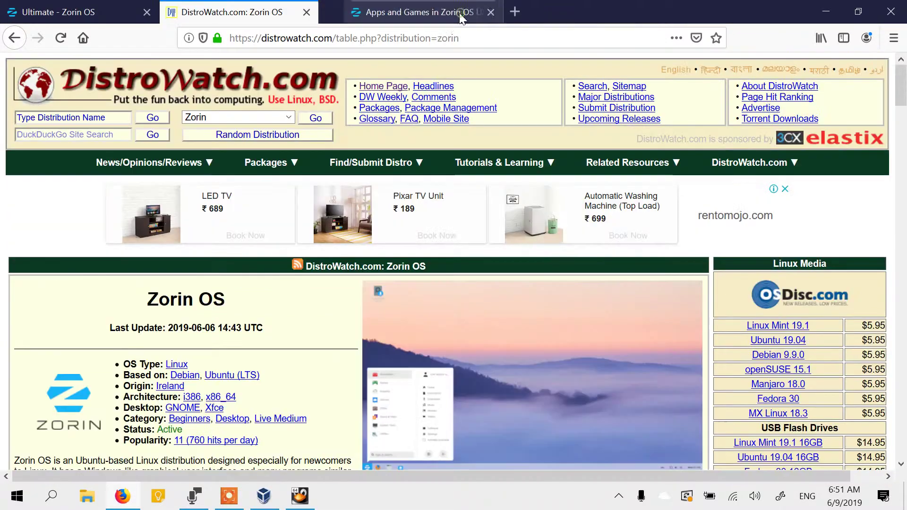
- Skim DistroWatch's Zorin OS page, return to the site's home page, and examine the distributions in its page hit ranking
{"action": "scroll", "coordinate": [502, 320], "scroll_direction": "down", "scroll_amount": 15}
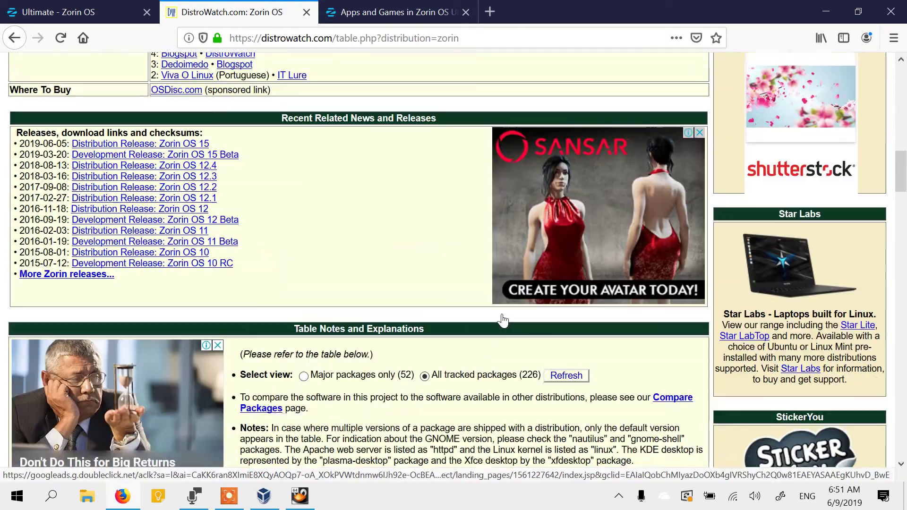
{"action": "scroll", "coordinate": [503, 319], "scroll_direction": "down", "scroll_amount": 10}
{"action": "scroll", "coordinate": [404, 241], "scroll_direction": "up", "scroll_amount": 20}
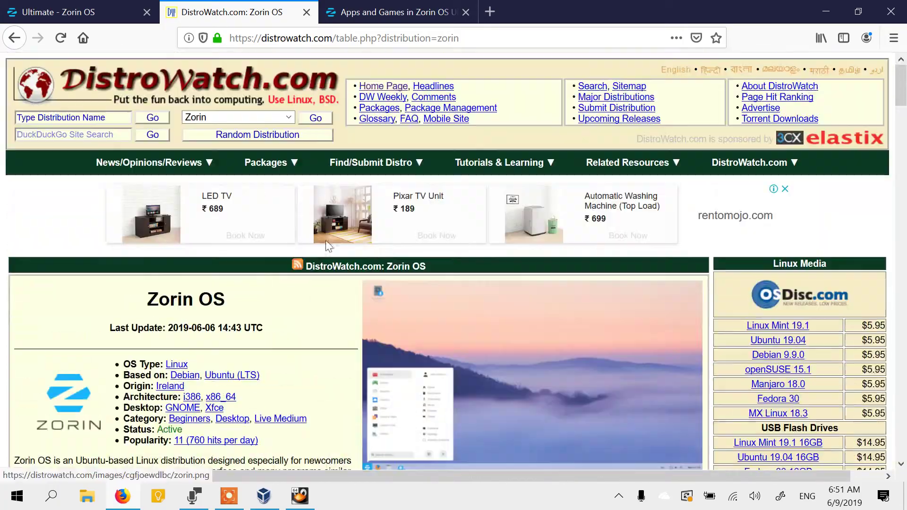
{"action": "left_click", "coordinate": [85, 86]}
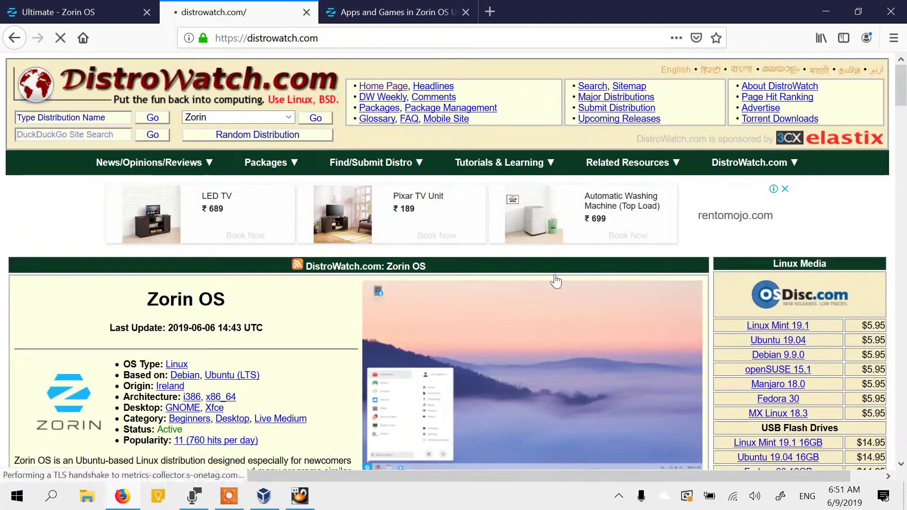
{"action": "scroll", "coordinate": [813, 141], "scroll_direction": "down", "scroll_amount": 15}
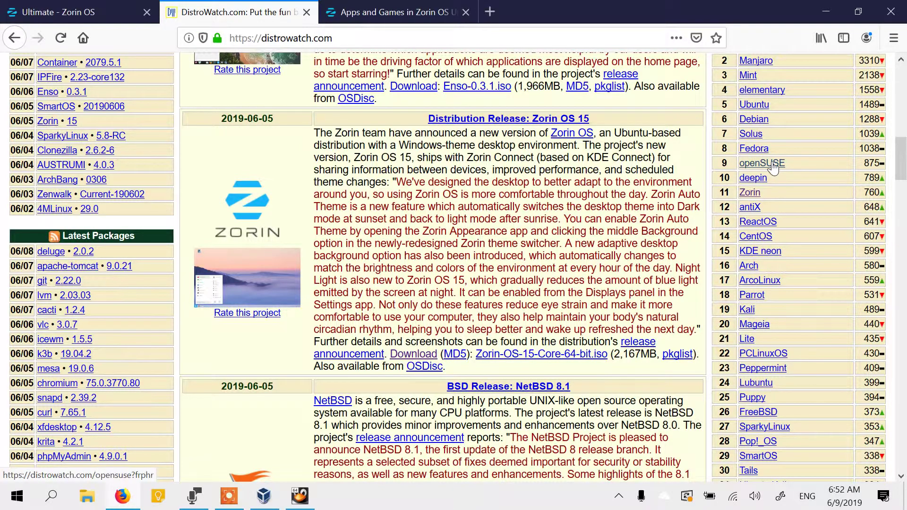
{"action": "scroll", "coordinate": [784, 163], "scroll_direction": "up", "scroll_amount": 3}
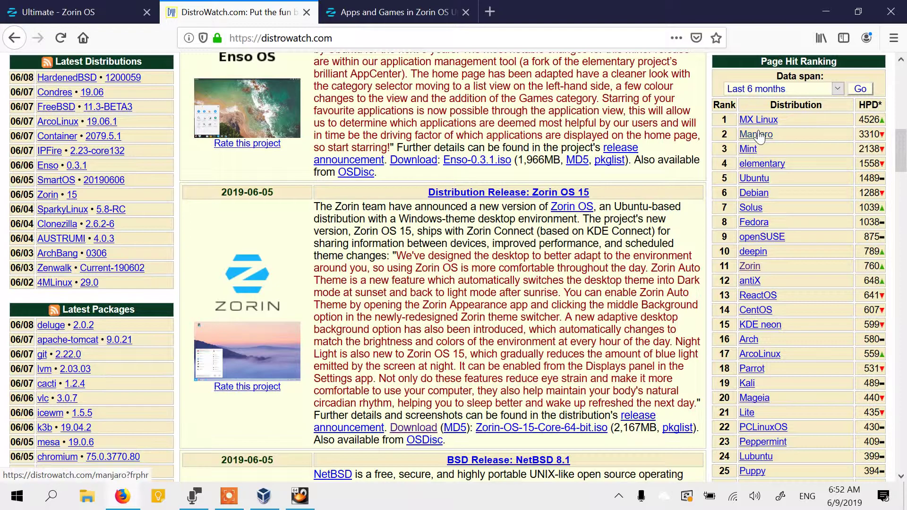
{"action": "scroll", "coordinate": [779, 265], "scroll_direction": "down", "scroll_amount": 5}
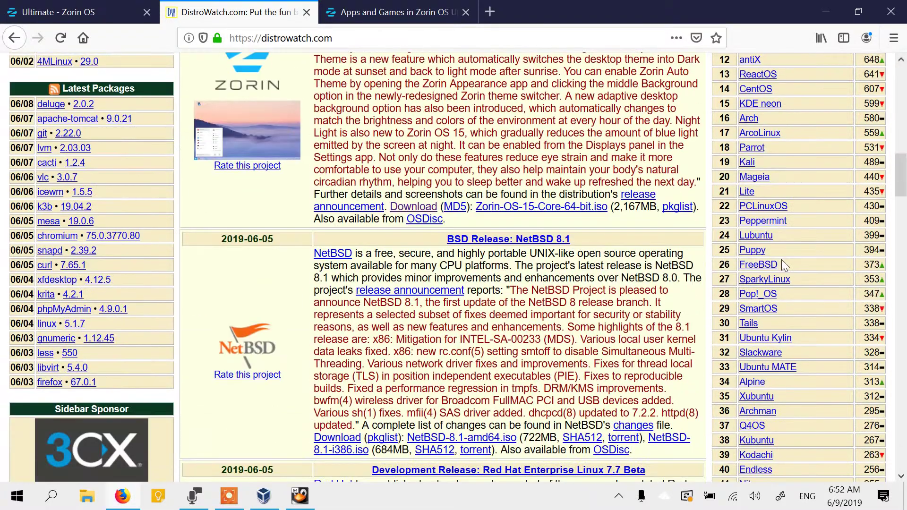
{"action": "scroll", "coordinate": [778, 163], "scroll_direction": "up", "scroll_amount": 3}
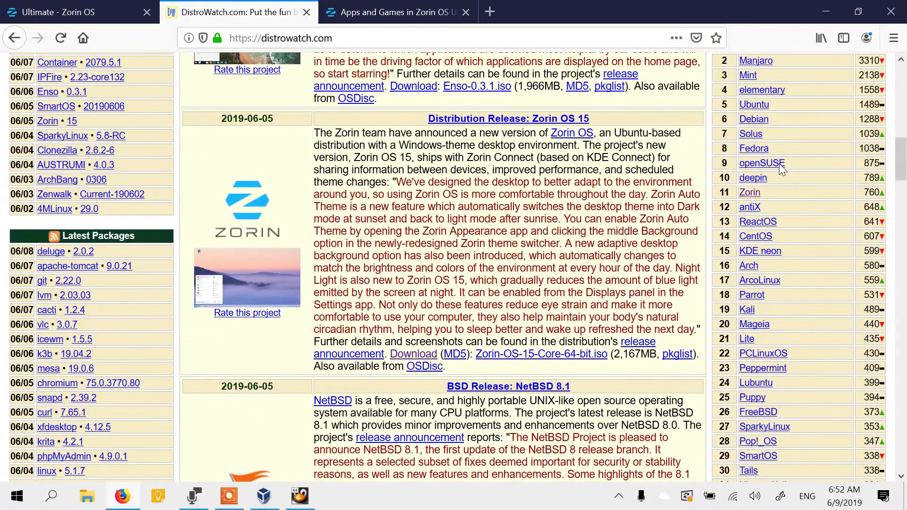
{"action": "scroll", "coordinate": [765, 238], "scroll_direction": "down", "scroll_amount": 6}
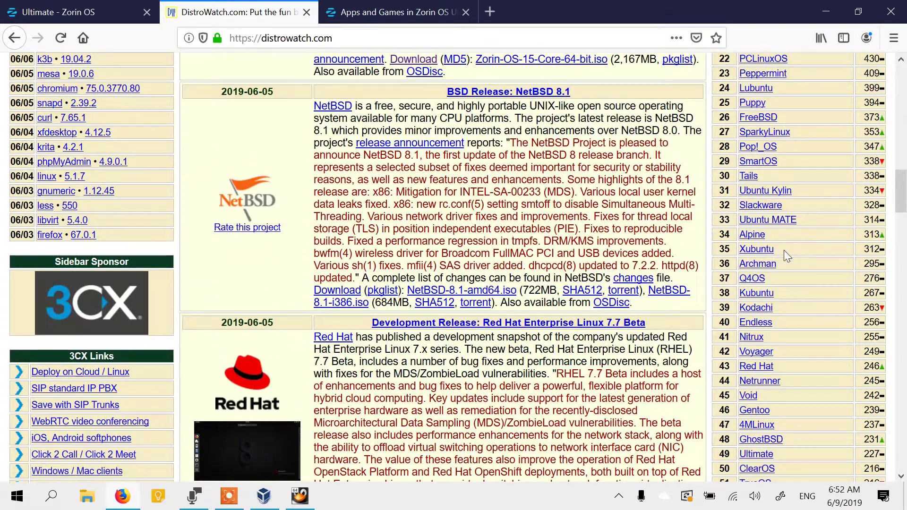
- Search the web for "antergos" in a new tab and open the Antergos website
{"action": "left_click", "coordinate": [494, 13]}
{"action": "type", "text": "anter"}
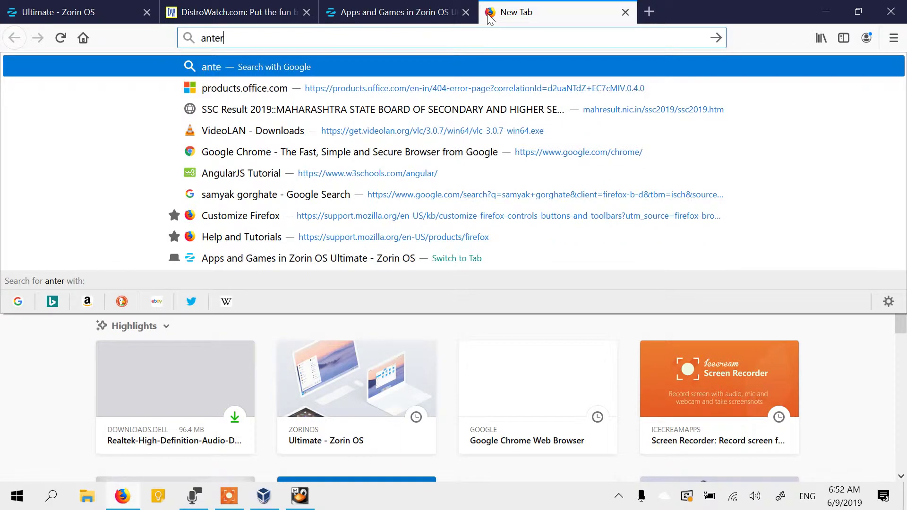
{"action": "type", "text": "gos"}
{"action": "key", "text": "Return"}
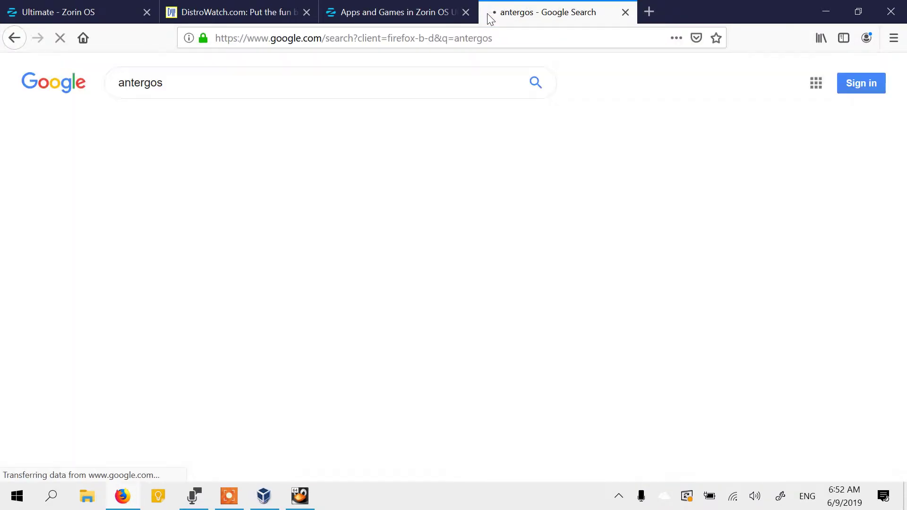
{"action": "left_click", "coordinate": [354, 182]}
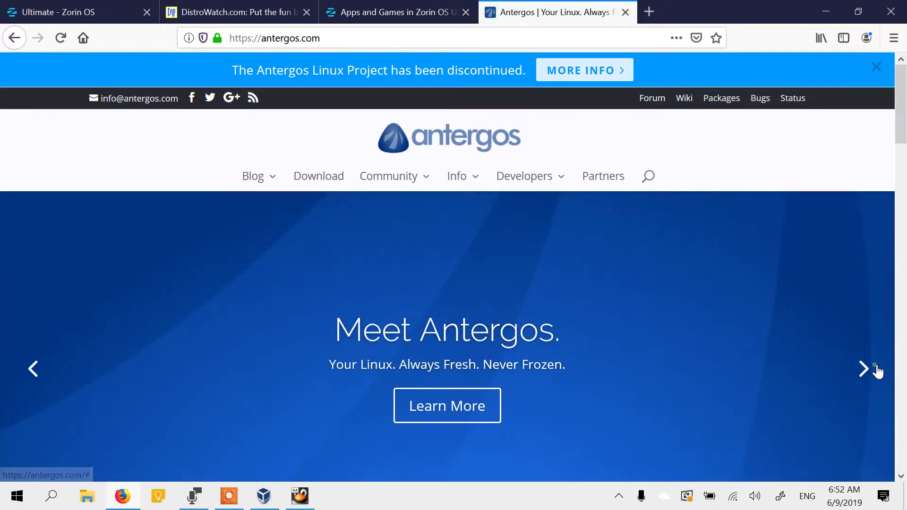
- View the slides on the Antergos home page, skim down to its footer, and close the tab
{"action": "left_click", "coordinate": [875, 369]}
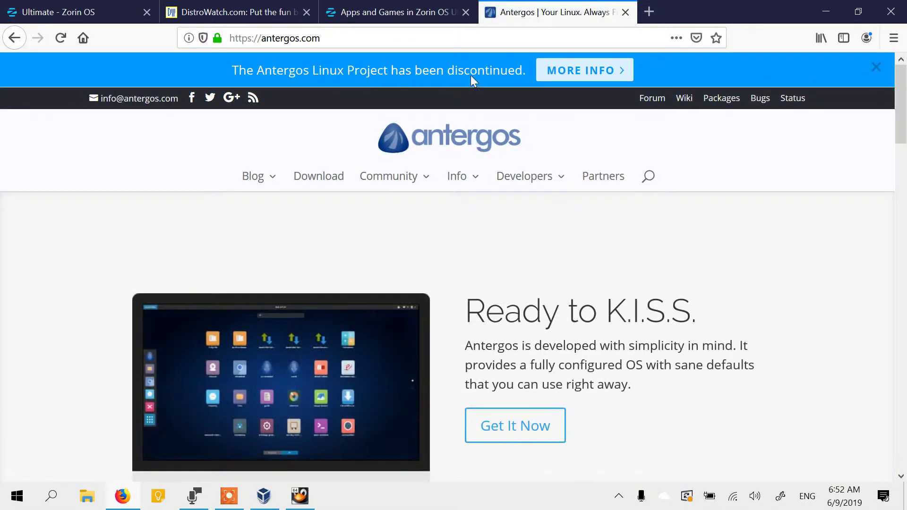
{"action": "scroll", "coordinate": [620, 298], "scroll_direction": "down", "scroll_amount": 3}
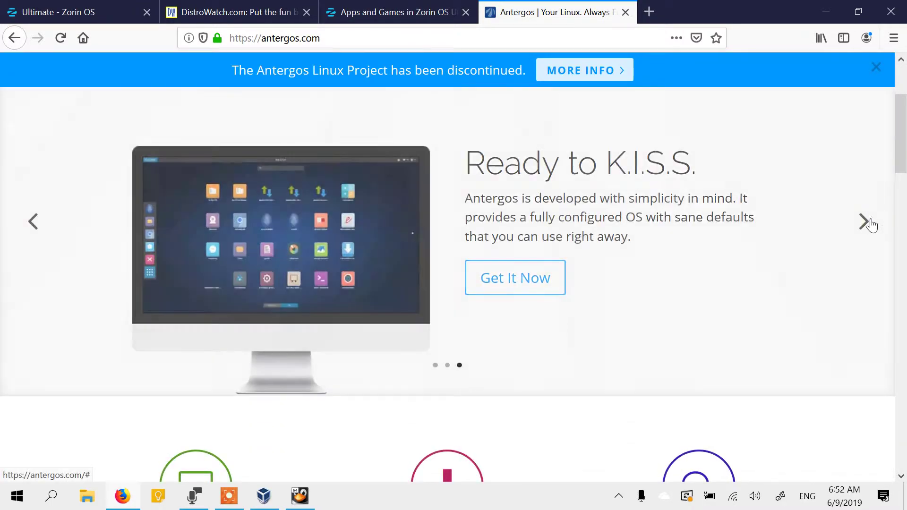
{"action": "left_click", "coordinate": [866, 220]}
{"action": "scroll", "coordinate": [820, 255], "scroll_direction": "down", "scroll_amount": 20}
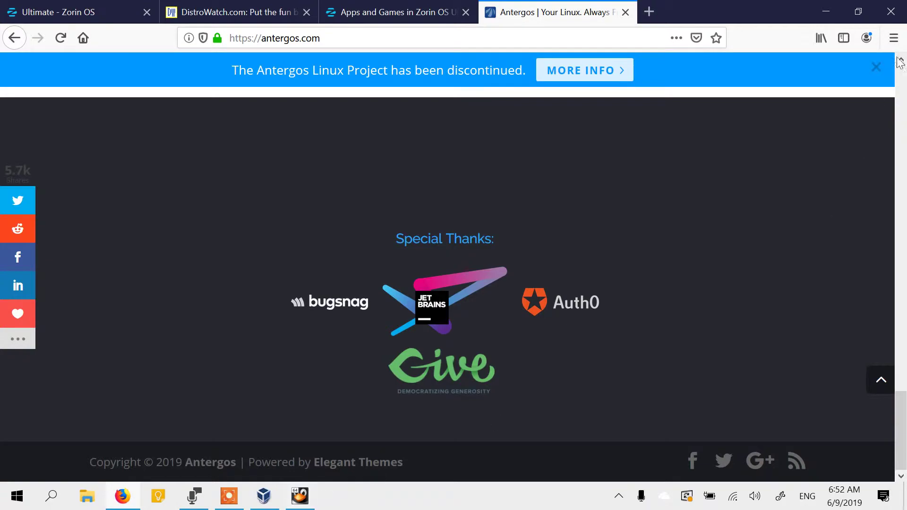
{"action": "left_click", "coordinate": [624, 12]}
- Minimize Firefox, switch to the Zorin Core machine, and expand the installer's progress details
{"action": "double_click", "coordinate": [797, 10]}
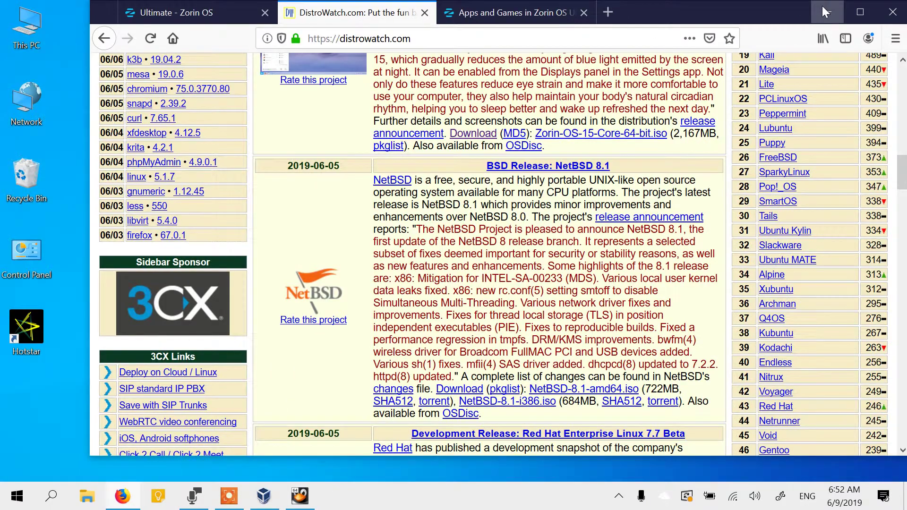
{"action": "left_click", "coordinate": [822, 7]}
{"action": "left_click", "coordinate": [295, 507]}
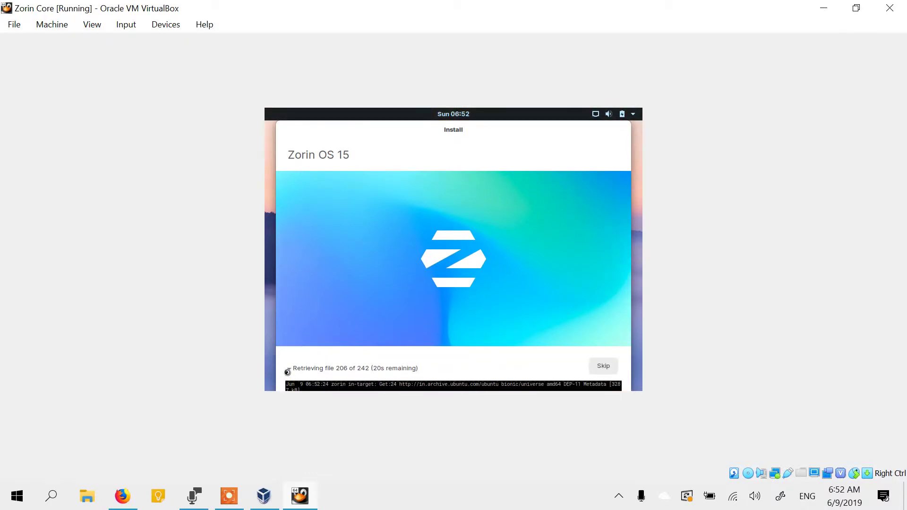
- Bring up both recorder windows, pause and resume the audio recording, and collapse the installer's progress details
{"action": "left_click", "coordinate": [220, 508]}
{"action": "left_click", "coordinate": [199, 504]}
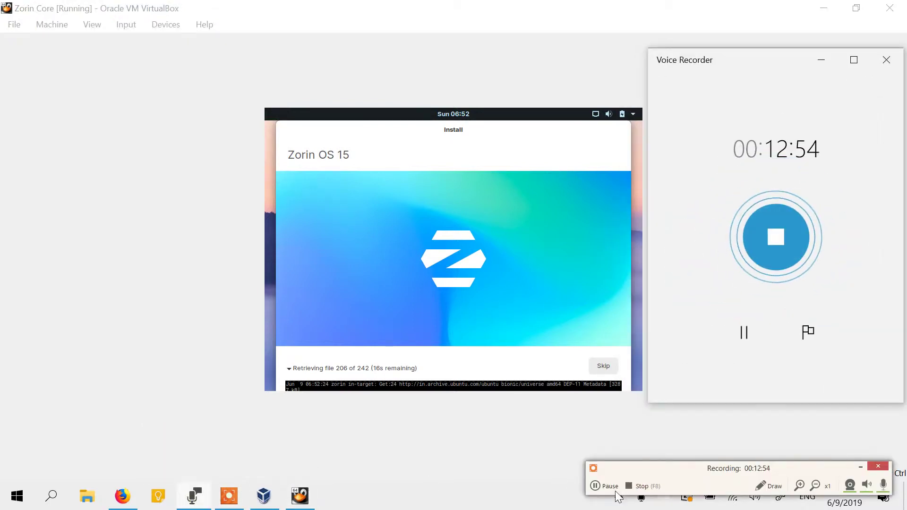
{"action": "left_click", "coordinate": [744, 335]}
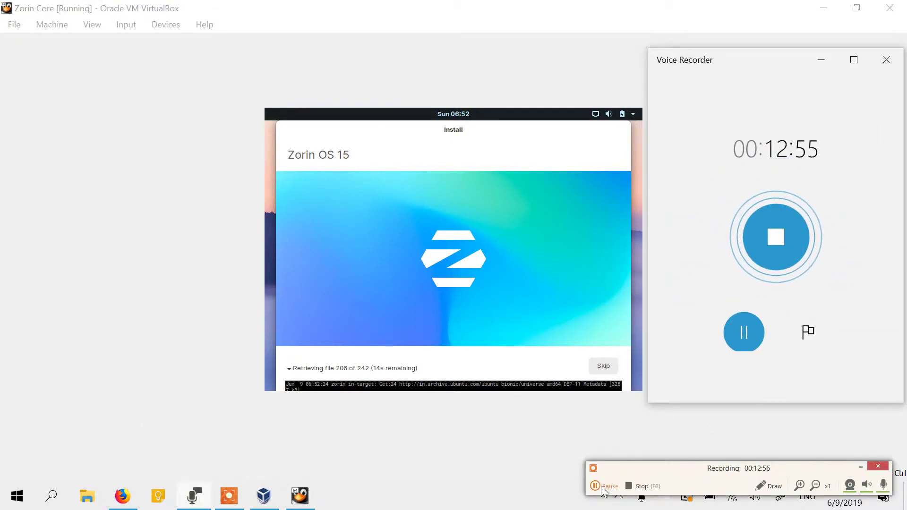
{"action": "left_click", "coordinate": [738, 342]}
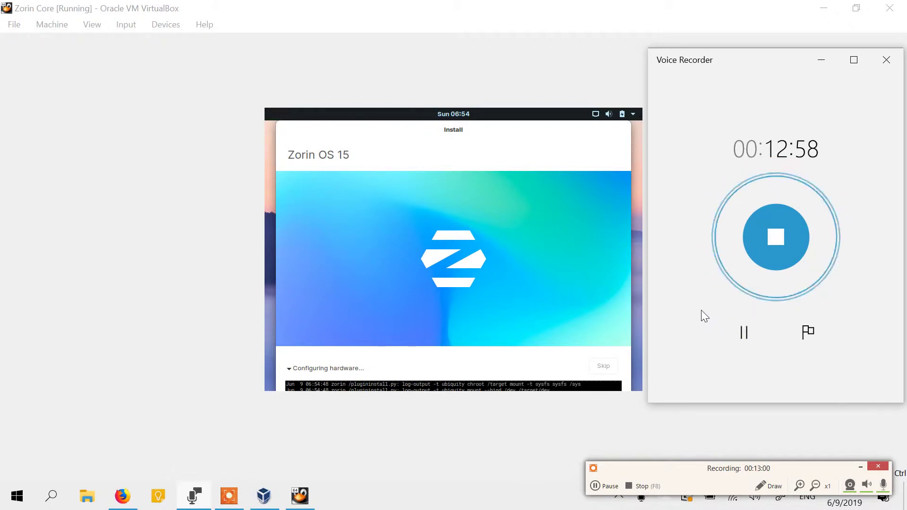
{"action": "left_click", "coordinate": [289, 368]}
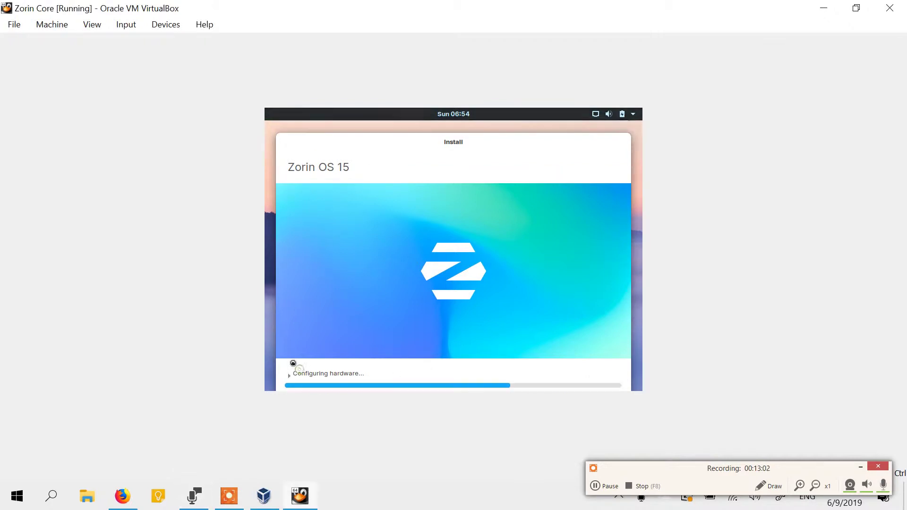
- Expand the installer's progress details, move the screen recorder toolbar out of the way, and collapse the details again
{"action": "left_click", "coordinate": [291, 373]}
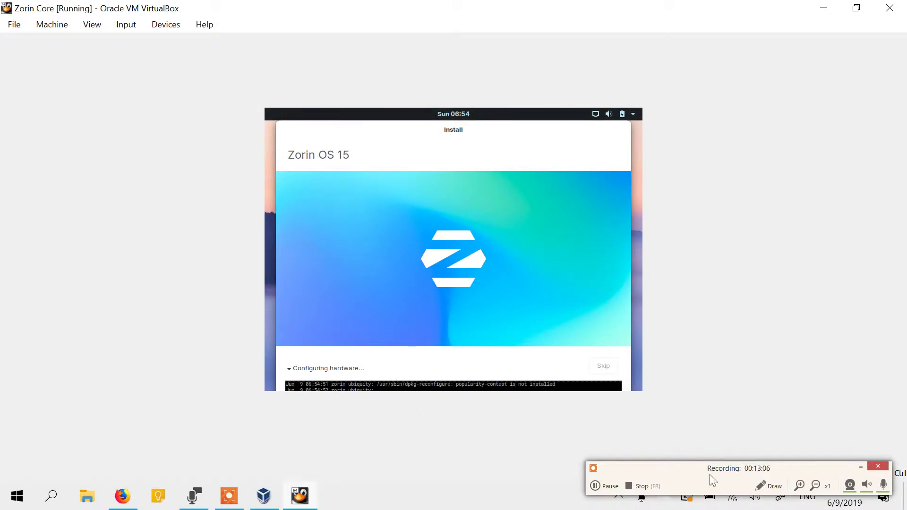
{"action": "left_click_drag", "start_coordinate": [714, 479], "coordinate": [681, 364]}
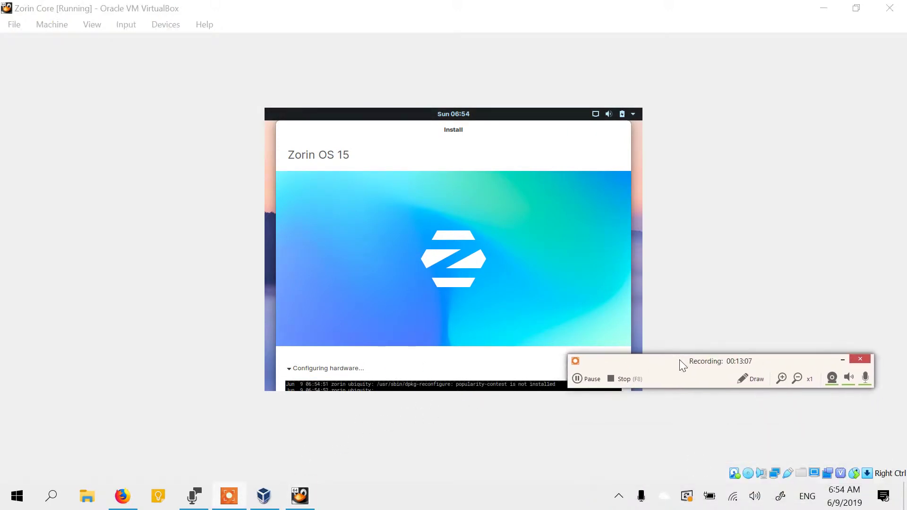
{"action": "left_click", "coordinate": [289, 367]}
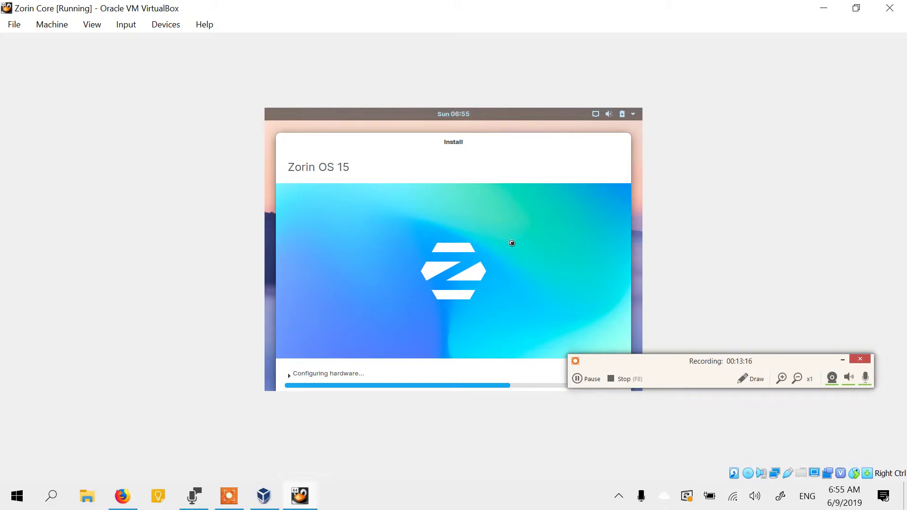
- Switch to Firefox, maximize its window, and examine the distributions in DistroWatch's page hit ranking
{"action": "left_click", "coordinate": [122, 496]}
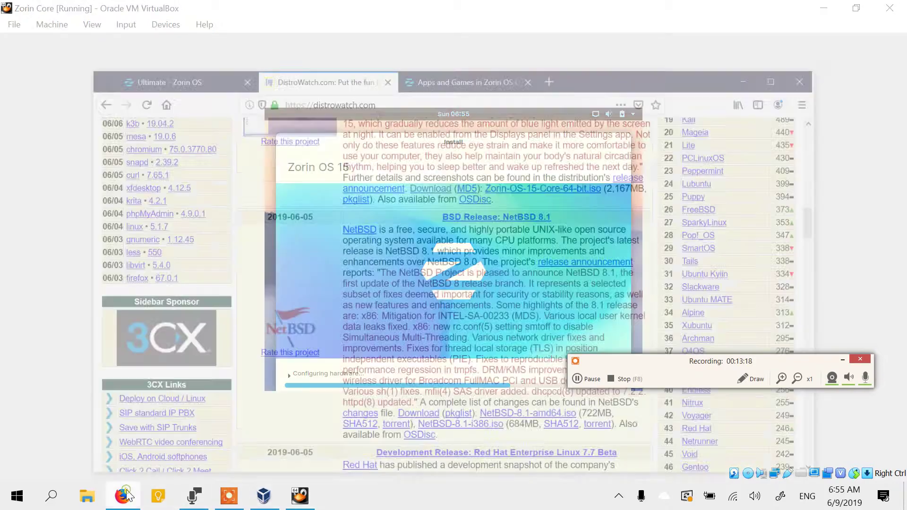
{"action": "left_click", "coordinate": [859, 11]}
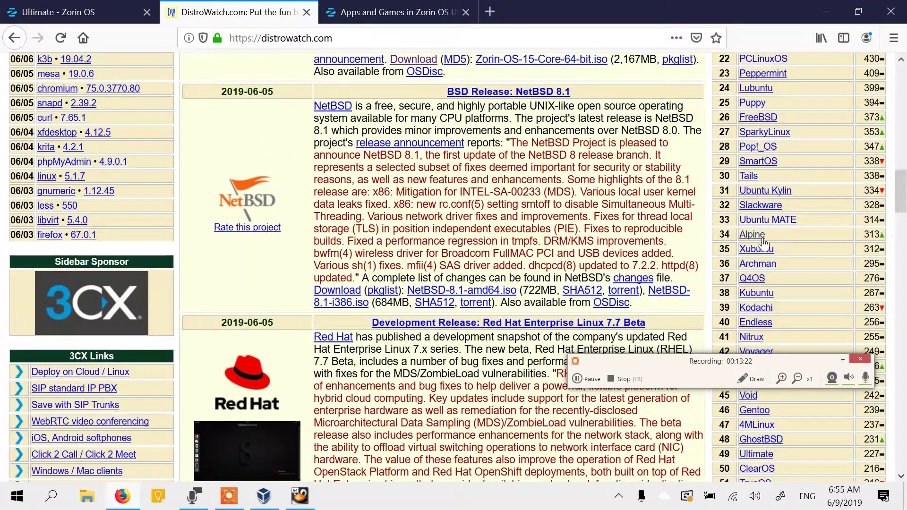
{"action": "scroll", "coordinate": [761, 231], "scroll_direction": "up", "scroll_amount": 6}
{"action": "scroll", "coordinate": [765, 236], "scroll_direction": "down", "scroll_amount": 4}
{"action": "scroll", "coordinate": [766, 237], "scroll_direction": "down", "scroll_amount": 1}
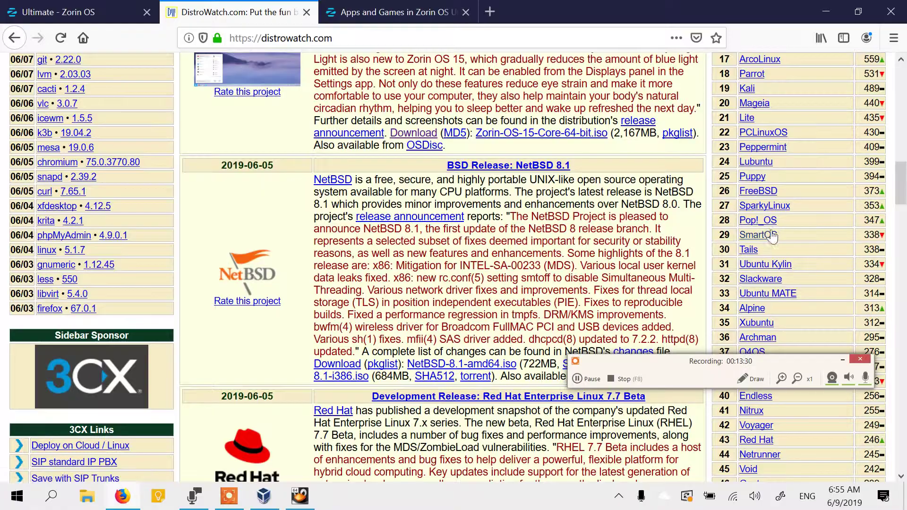
{"action": "scroll", "coordinate": [769, 195], "scroll_direction": "up", "scroll_amount": 5}
{"action": "scroll", "coordinate": [769, 193], "scroll_direction": "down", "scroll_amount": 4}
{"action": "scroll", "coordinate": [769, 199], "scroll_direction": "down", "scroll_amount": 2}
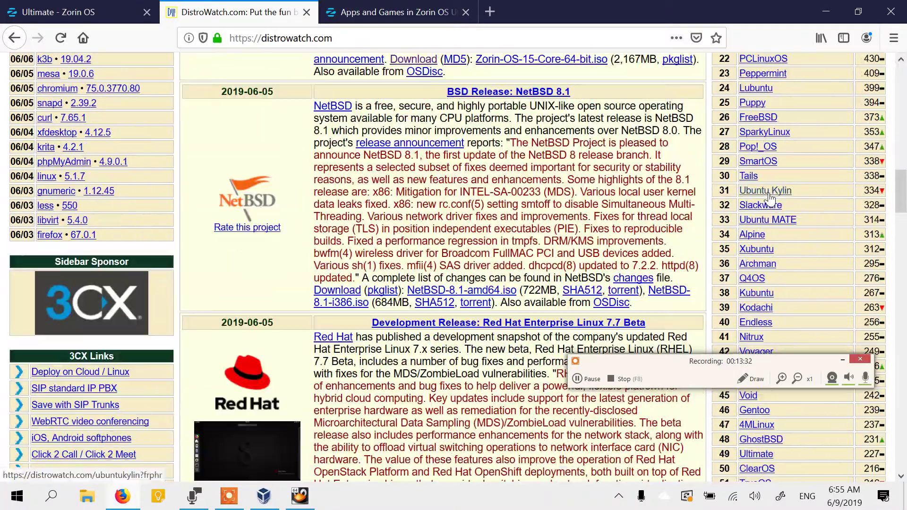
{"action": "scroll", "coordinate": [769, 197], "scroll_direction": "up", "scroll_amount": 10}
{"action": "scroll", "coordinate": [769, 193], "scroll_direction": "down", "scroll_amount": 5}
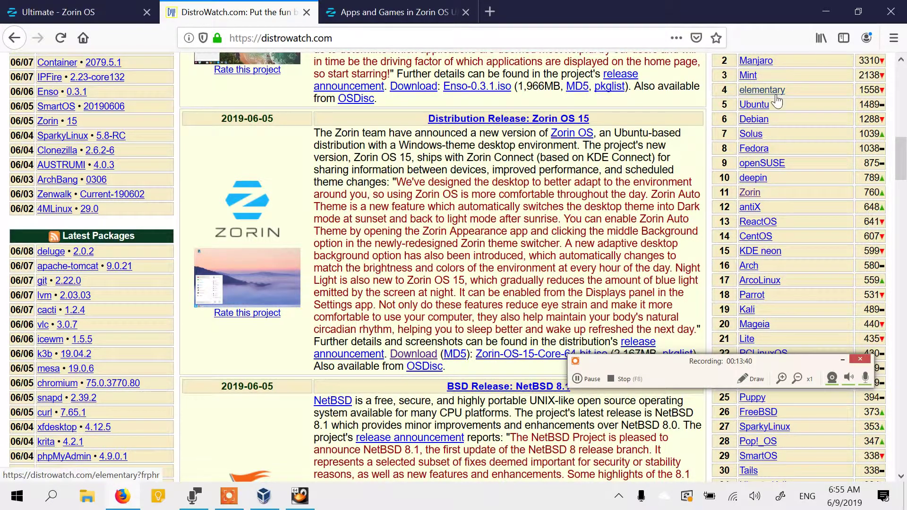
{"action": "scroll", "coordinate": [794, 240], "scroll_direction": "down", "scroll_amount": 5}
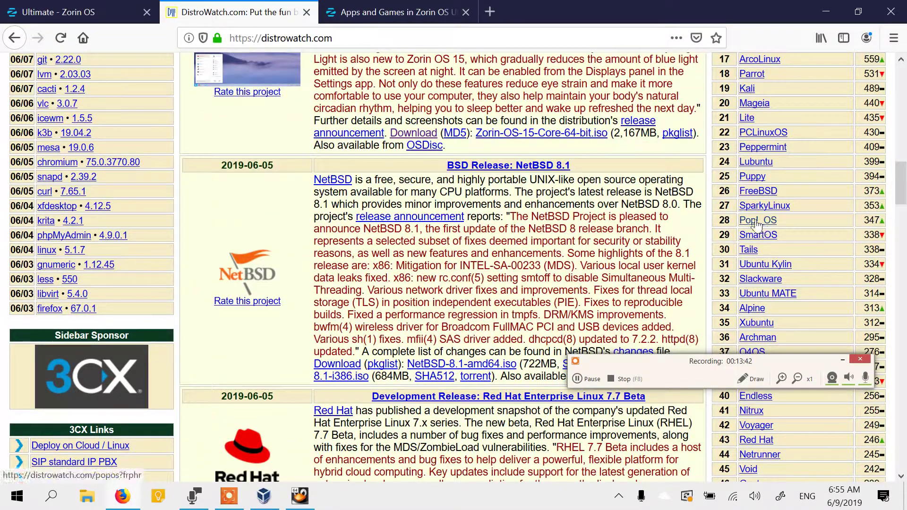
{"action": "scroll", "coordinate": [769, 211], "scroll_direction": "up", "scroll_amount": 3}
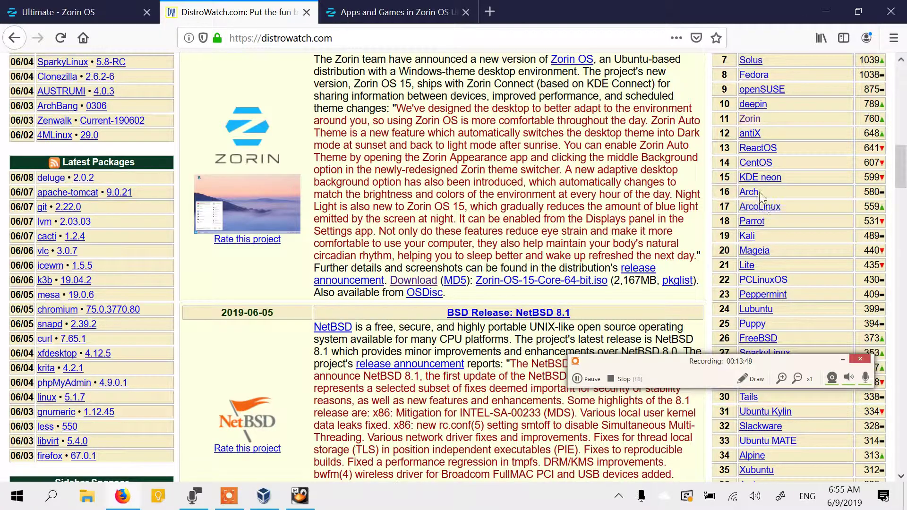
- Skim DistroWatch's release news and the lower part of the ranking list
{"action": "scroll", "coordinate": [756, 202], "scroll_direction": "up", "scroll_amount": 10}
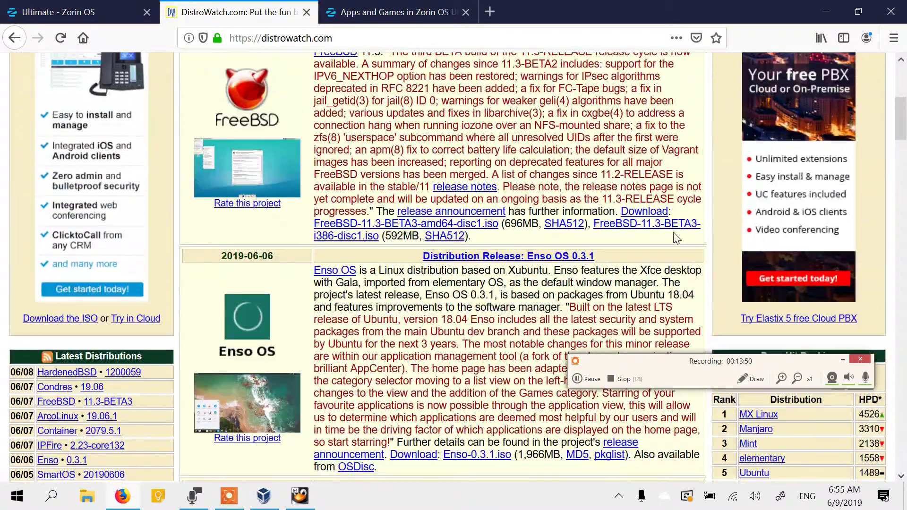
{"action": "scroll", "coordinate": [676, 218], "scroll_direction": "down", "scroll_amount": 14}
{"action": "scroll", "coordinate": [676, 218], "scroll_direction": "down", "scroll_amount": 9}
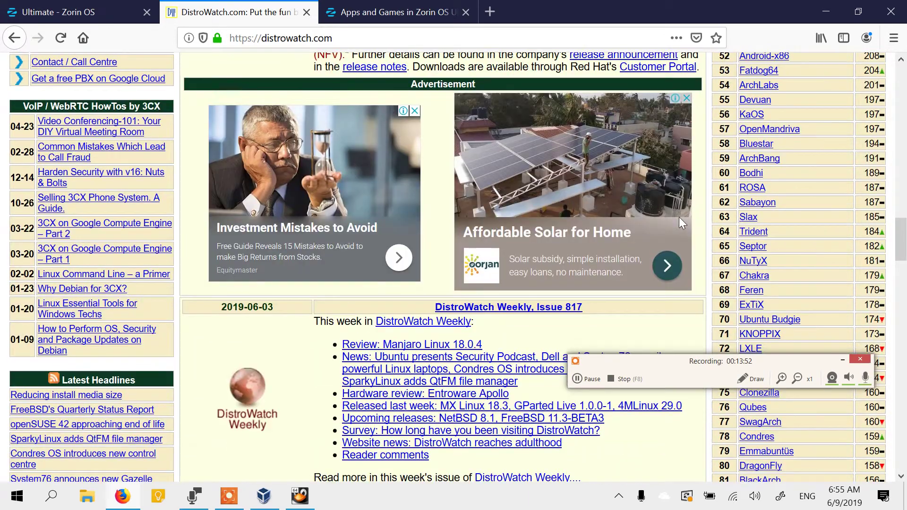
{"action": "scroll", "coordinate": [678, 217], "scroll_direction": "up", "scroll_amount": 5}
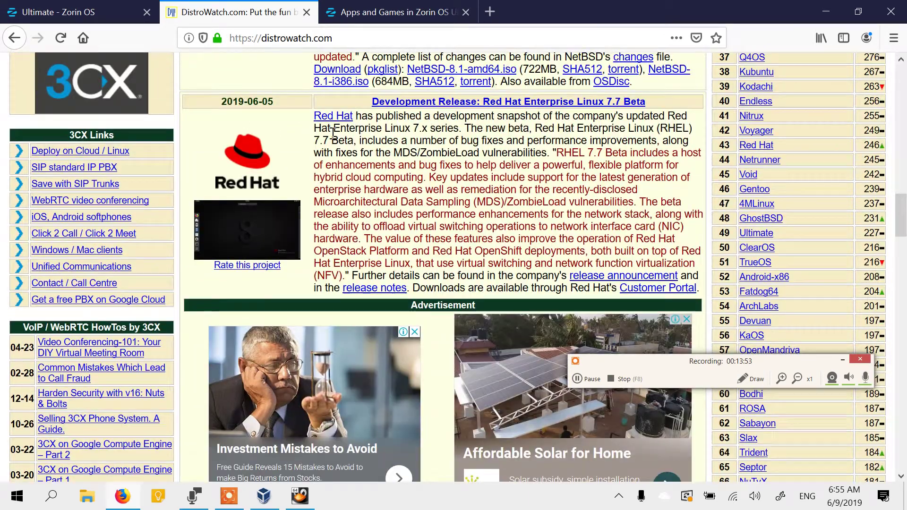
- Minimize Firefox to return to the Zorin Core machine, and minimize the screen recorder toolbar
{"action": "left_click", "coordinate": [826, 12]}
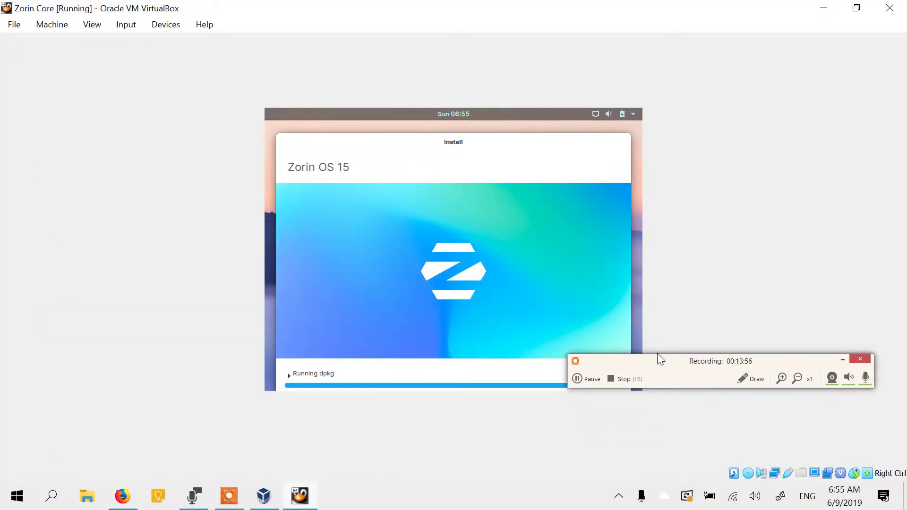
{"action": "left_click_drag", "start_coordinate": [658, 360], "coordinate": [666, 400]}
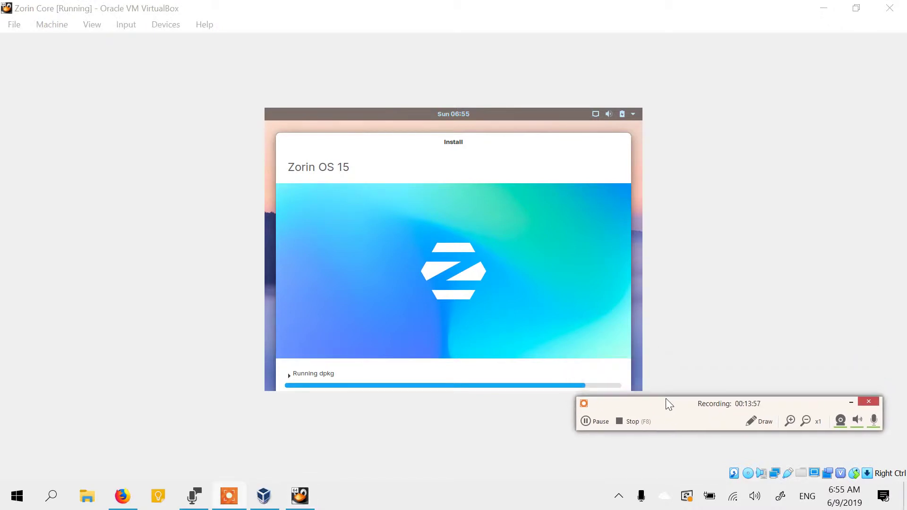
{"action": "left_click", "coordinate": [850, 404]}
- Check the installer's progress details, and view the live session's volume, network and battery status
{"action": "left_click", "coordinate": [298, 367]}
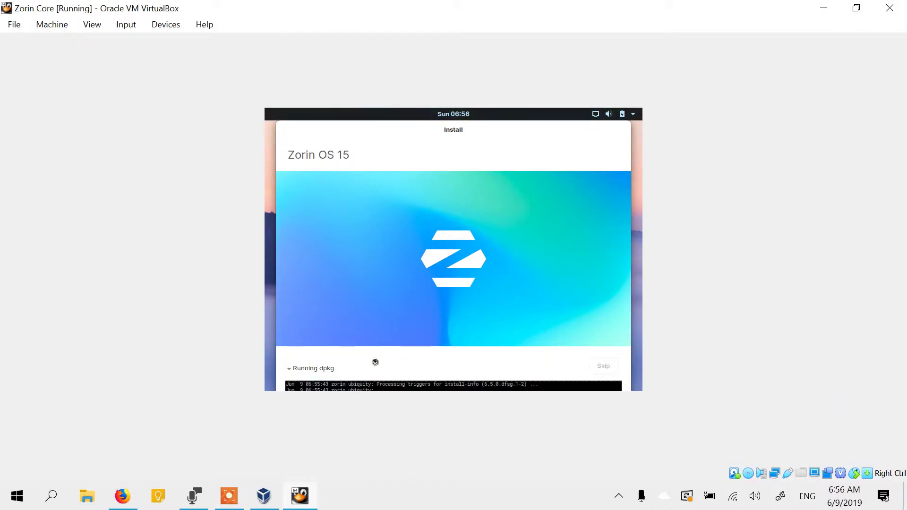
{"action": "left_click", "coordinate": [315, 367]}
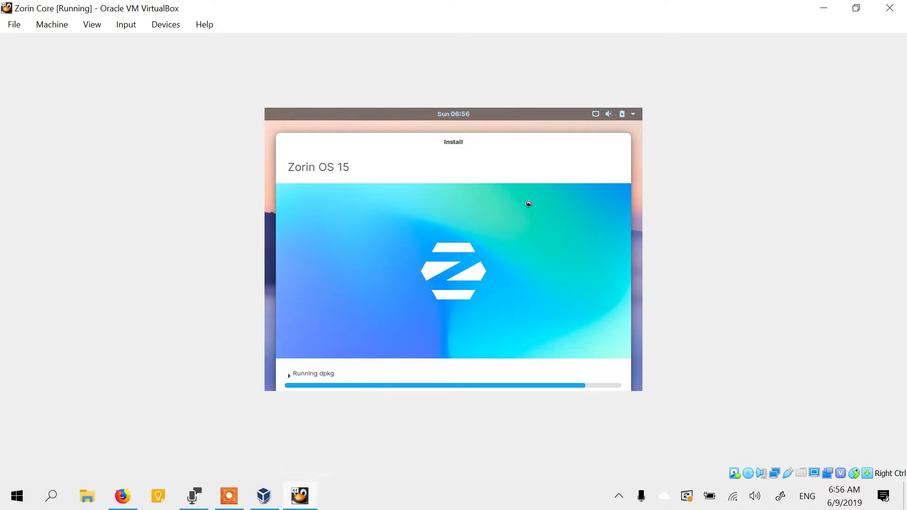
{"action": "left_click", "coordinate": [591, 112]}
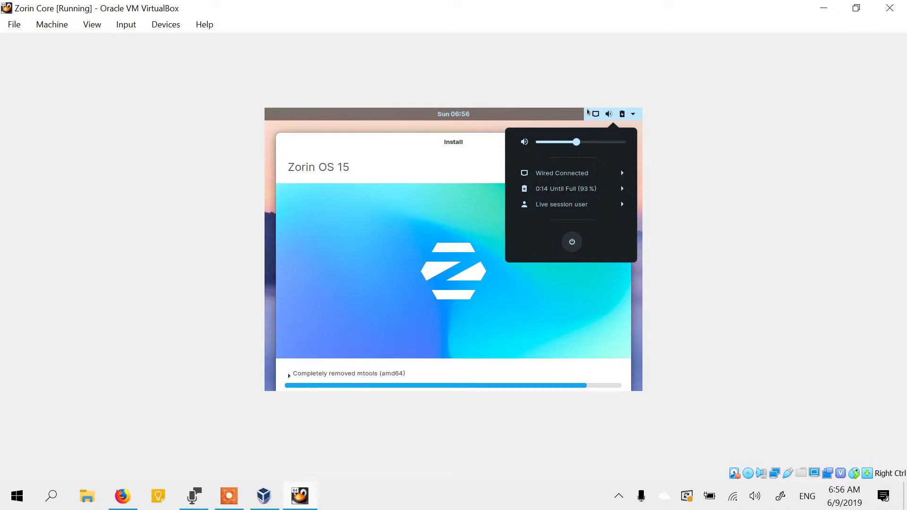
{"action": "left_click", "coordinate": [419, 275]}
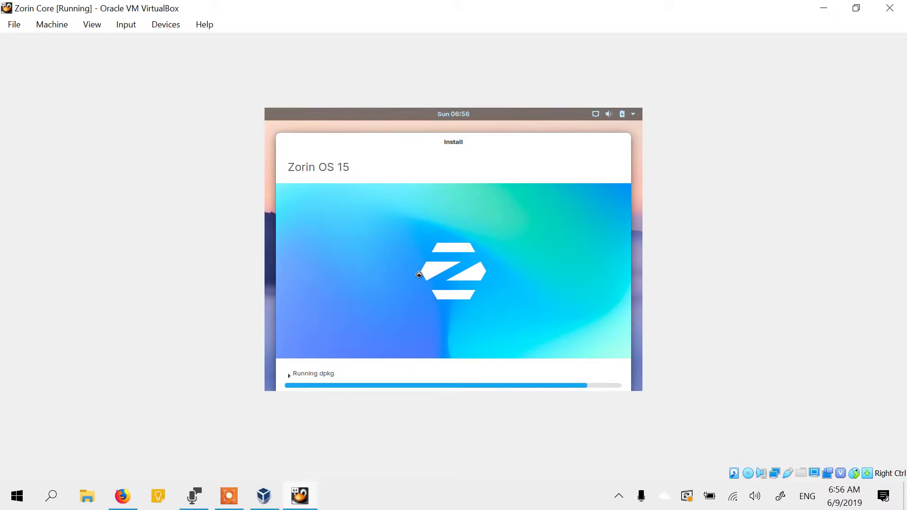
- Bring up Voice Recorder and the screen recorder toolbar, pause and resume the screen recording, and minimize both windows
{"action": "left_click", "coordinate": [197, 496]}
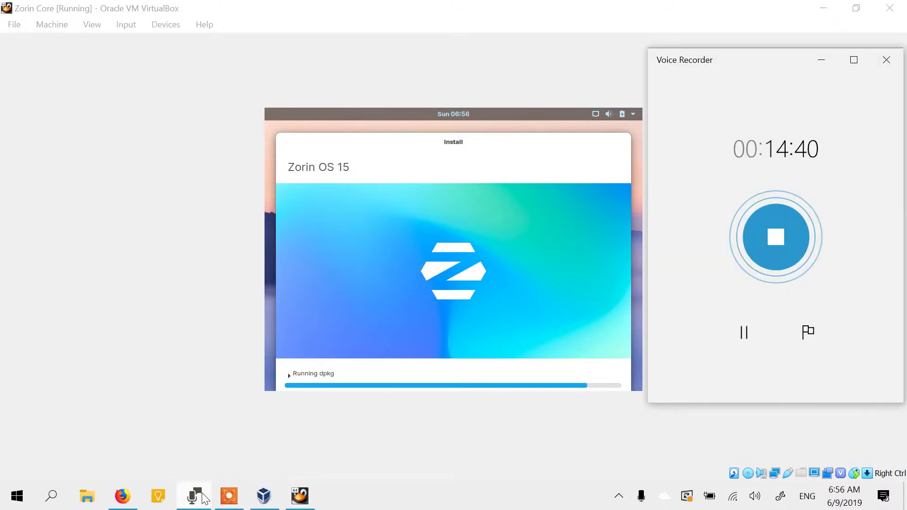
{"action": "left_click", "coordinate": [198, 496]}
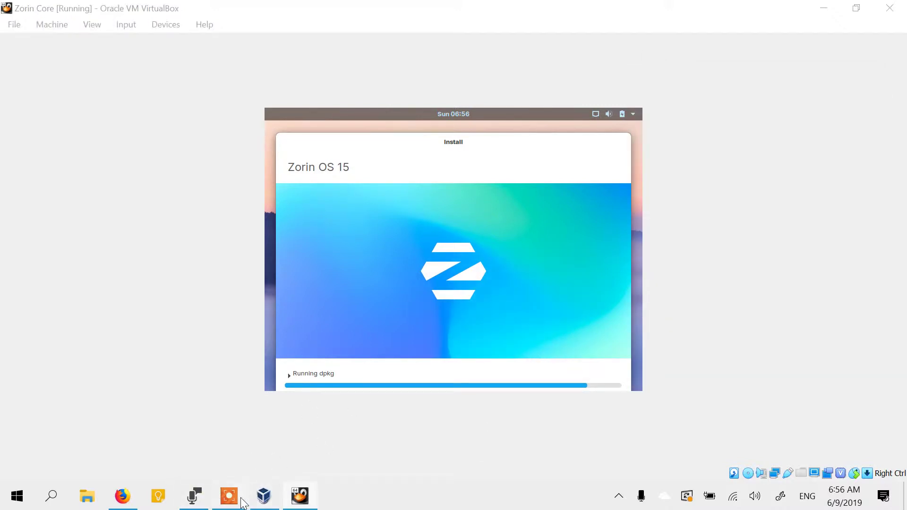
{"action": "left_click", "coordinate": [243, 503]}
{"action": "left_click", "coordinate": [184, 499]}
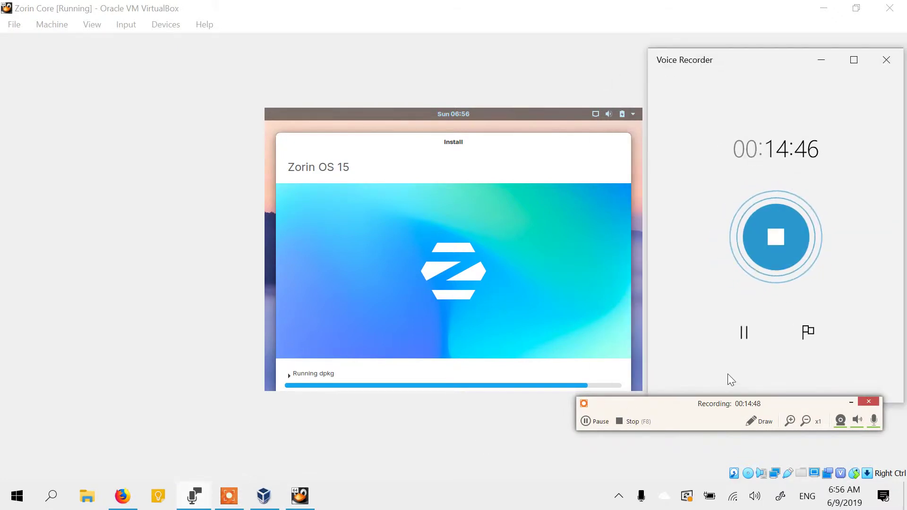
{"action": "left_click", "coordinate": [599, 424]}
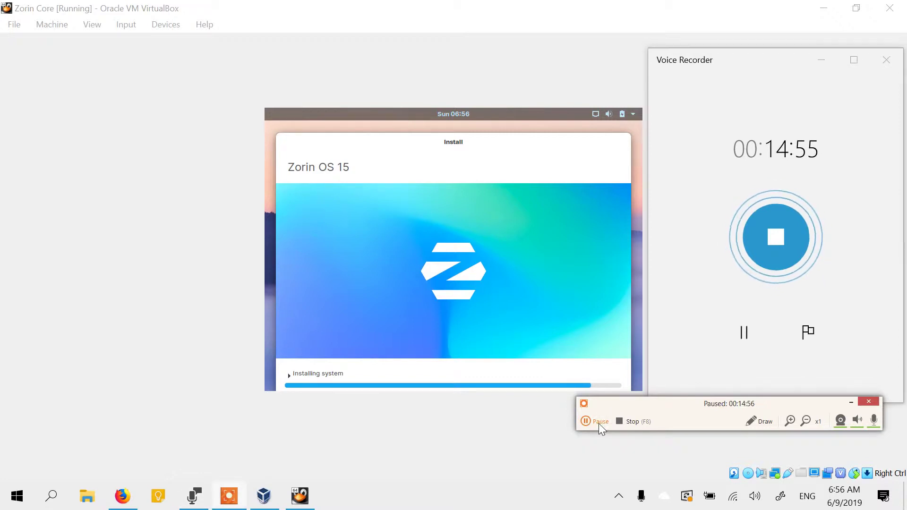
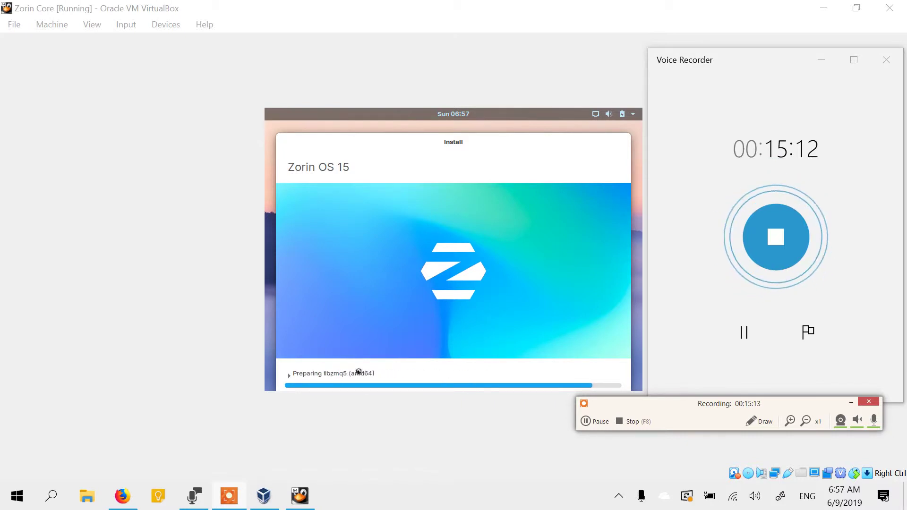
{"action": "left_click", "coordinate": [848, 403]}
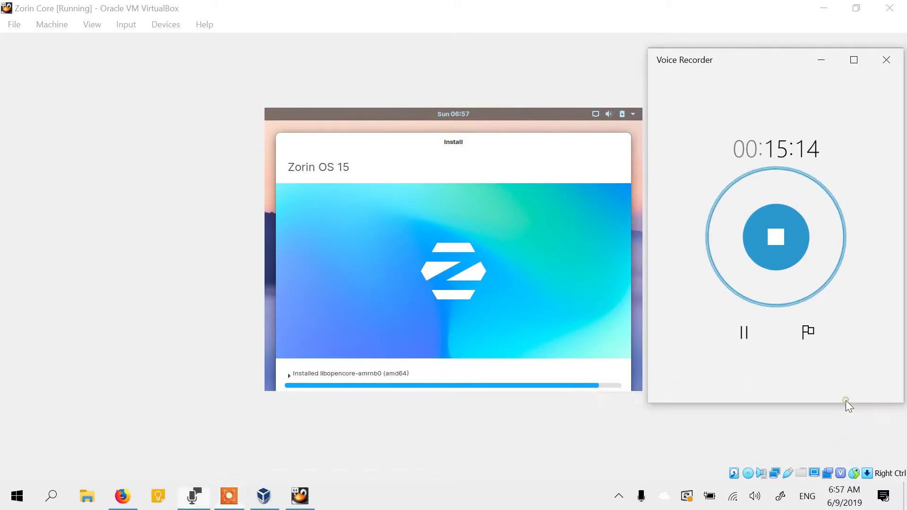
{"action": "left_click", "coordinate": [822, 62]}
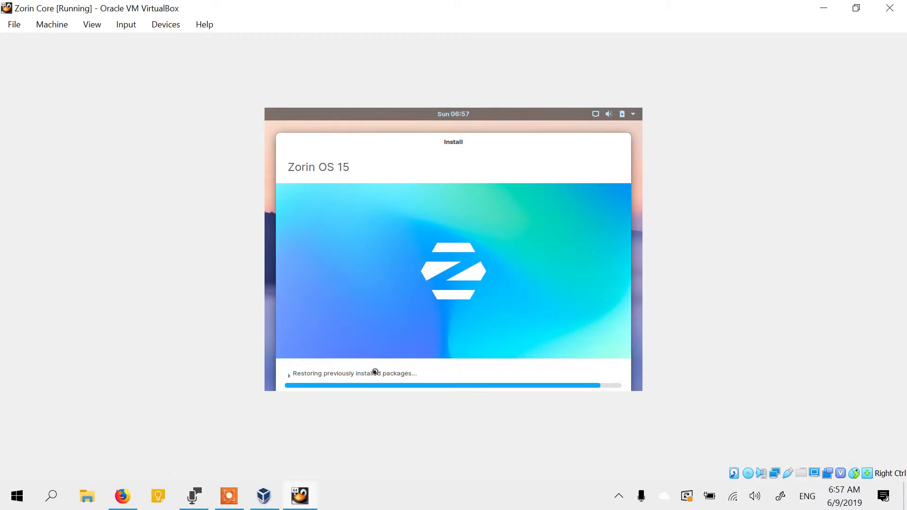
- Check the installer's progress details, and restart the virtual machine once the installation is complete
{"action": "left_click", "coordinate": [295, 371]}
{"action": "left_click", "coordinate": [290, 365]}
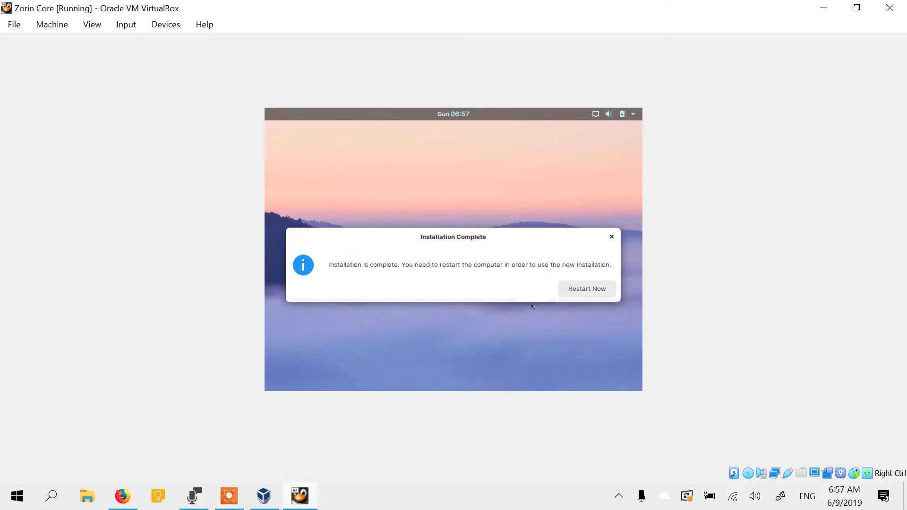
{"action": "left_click", "coordinate": [576, 289]}
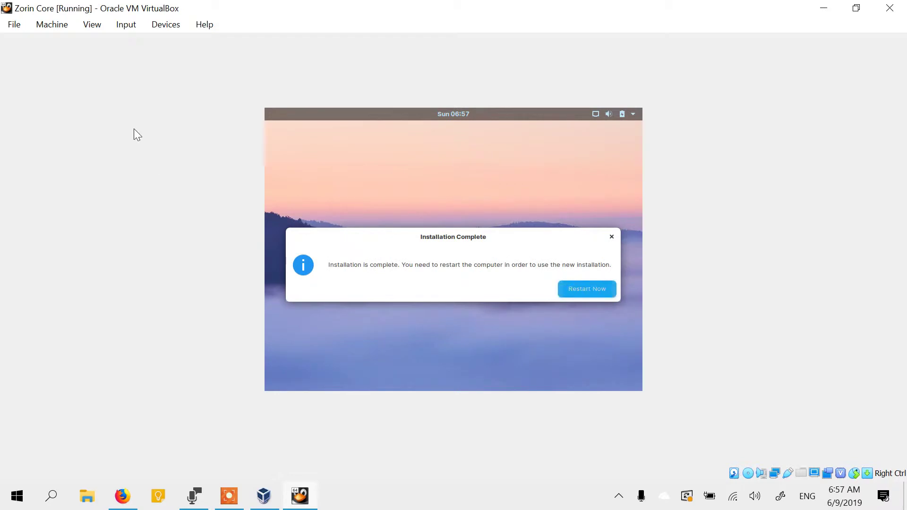
- Dismiss the mouse integration notice, allow the machine to capture the mouse, and continue the reboot
{"action": "left_click", "coordinate": [163, 25]}
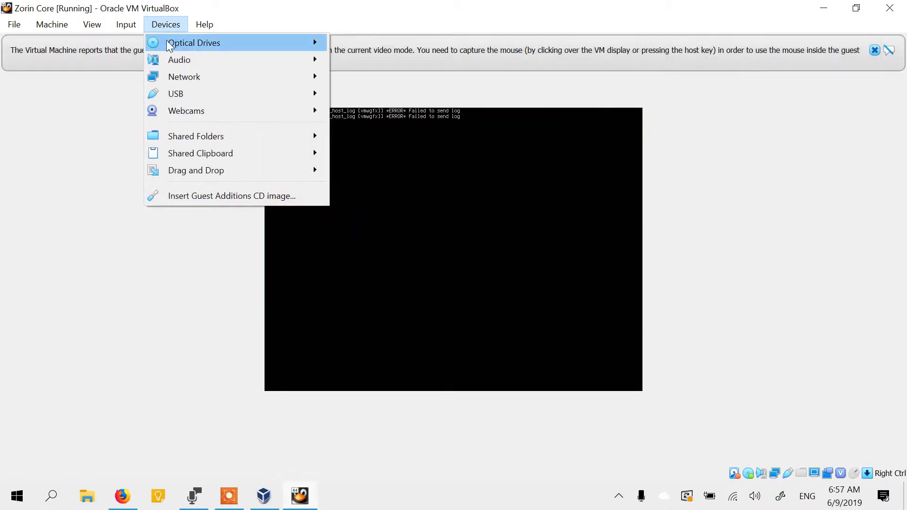
{"action": "left_click", "coordinate": [874, 50]}
{"action": "left_click", "coordinate": [874, 50]}
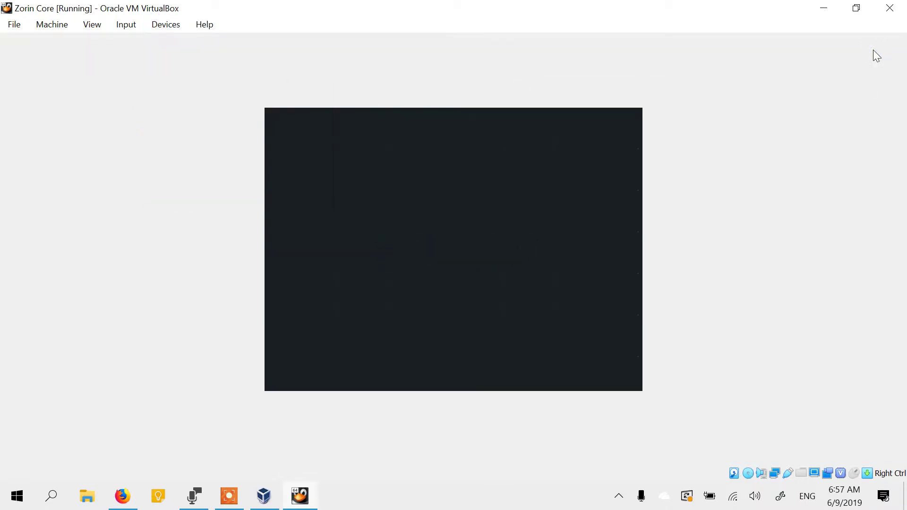
{"action": "left_click", "coordinate": [587, 228]}
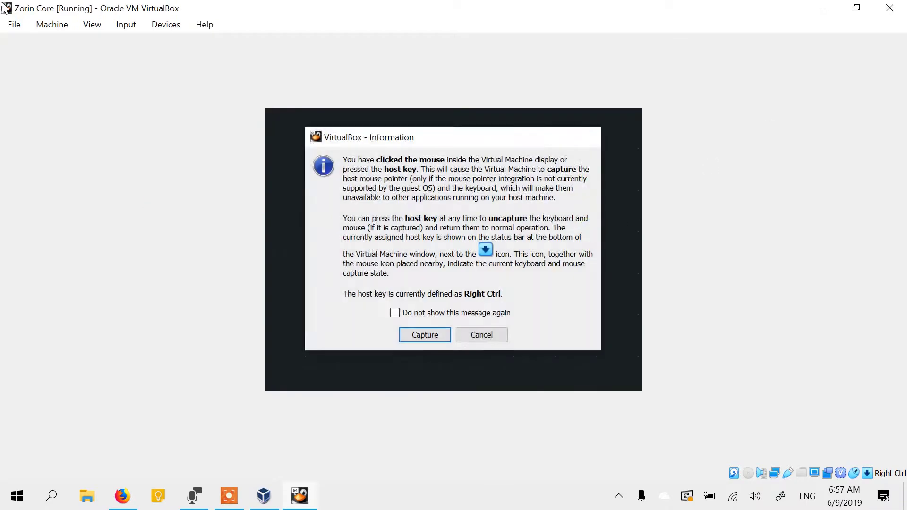
{"action": "left_click", "coordinate": [421, 332]}
{"action": "key", "text": "Return"}
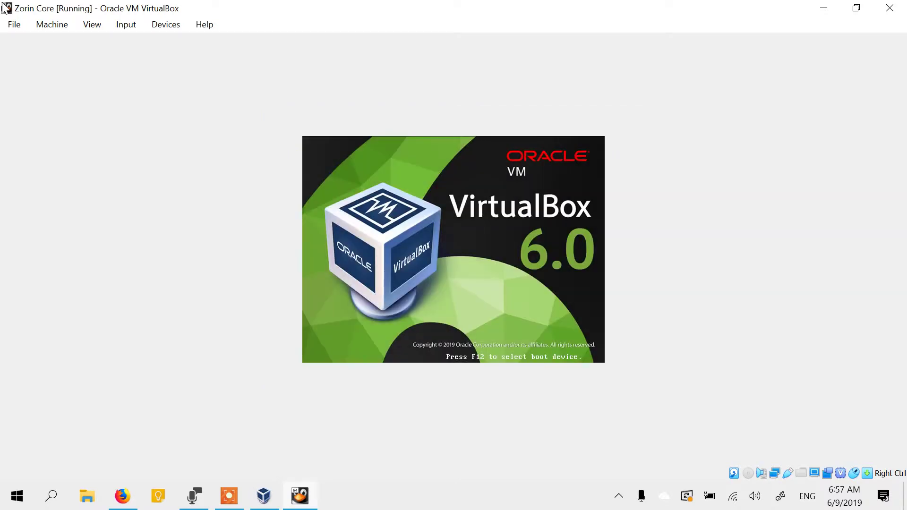
- Dismiss the mouse integration notices during boot and insert the Guest Additions CD image into the virtual machine
{"action": "left_click", "coordinate": [175, 26]}
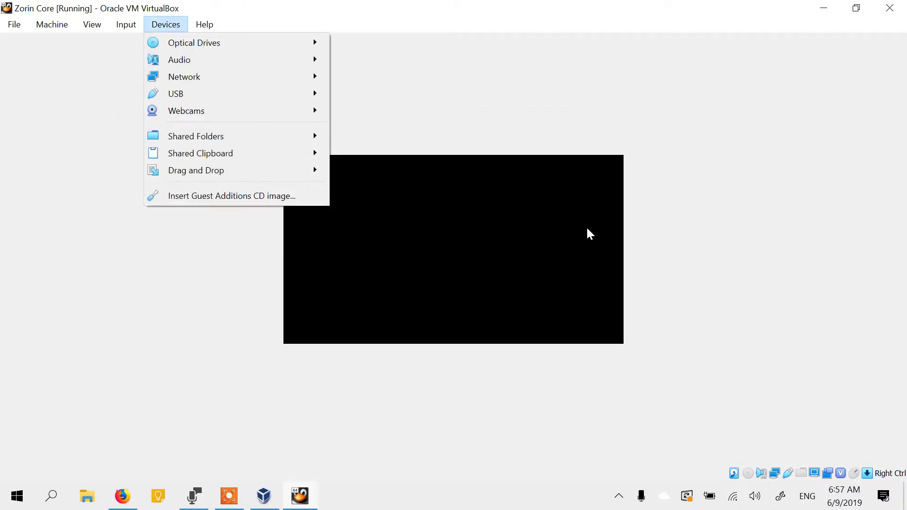
{"action": "left_click", "coordinate": [563, 109]}
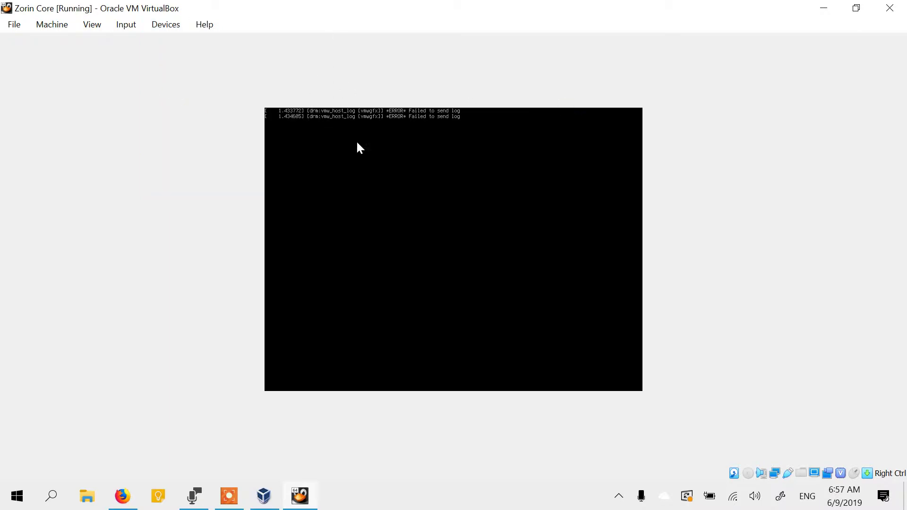
{"action": "left_click", "coordinate": [159, 25]}
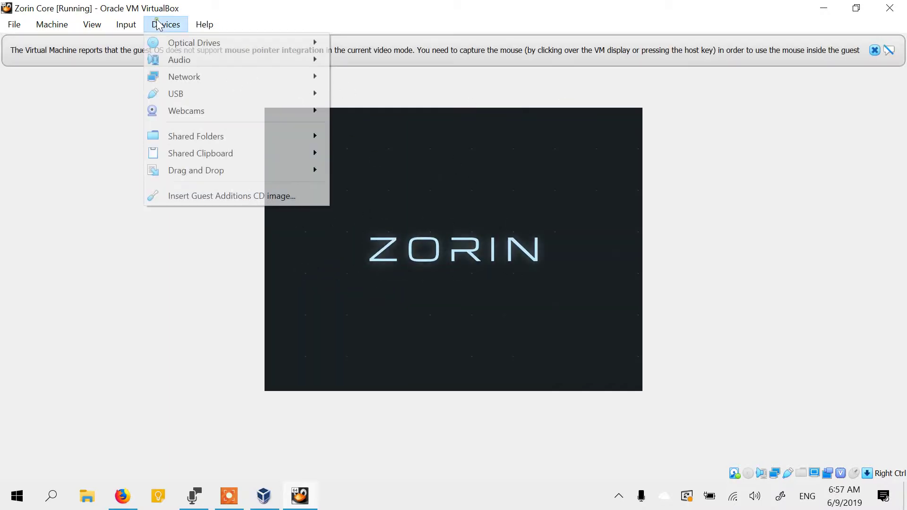
{"action": "left_click", "coordinate": [874, 50]}
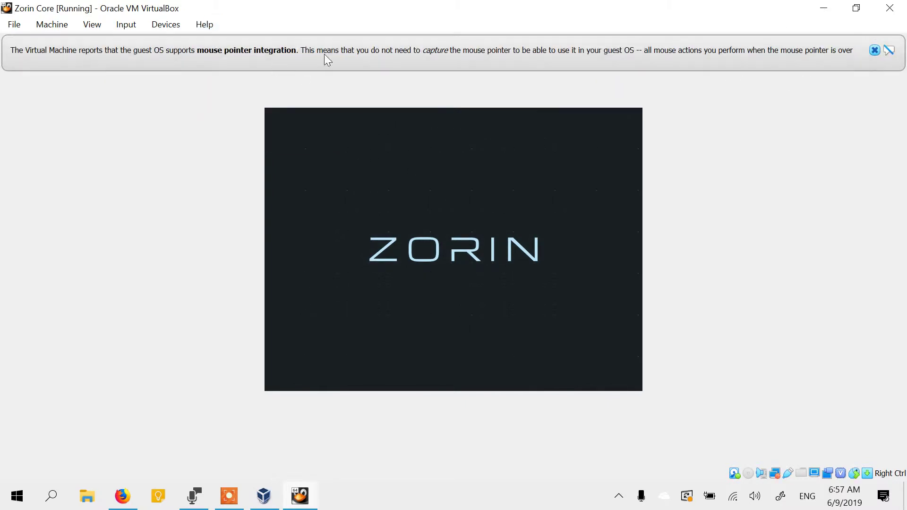
{"action": "left_click", "coordinate": [875, 49]}
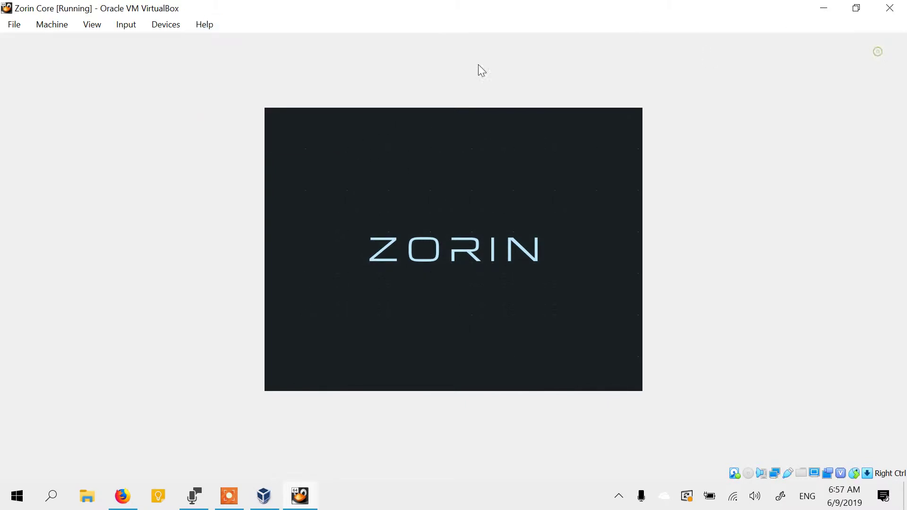
{"action": "left_click", "coordinate": [164, 26]}
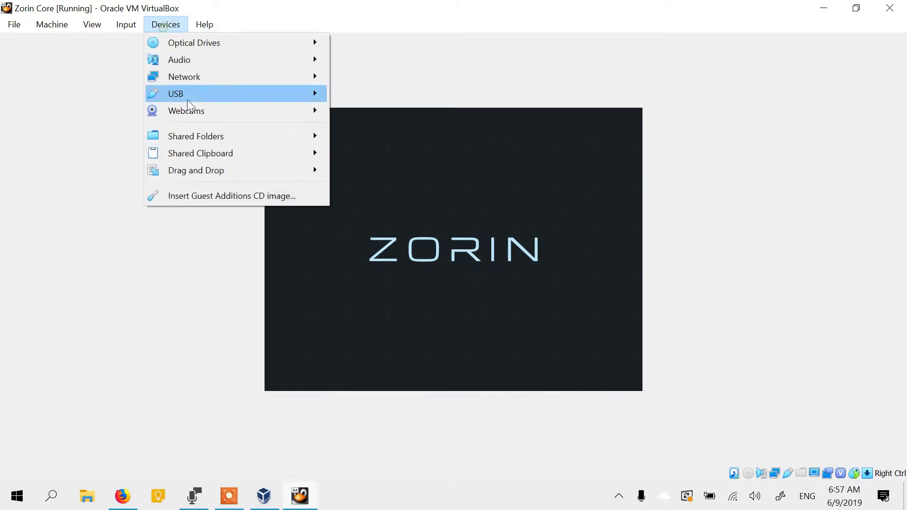
{"action": "left_click", "coordinate": [206, 195]}
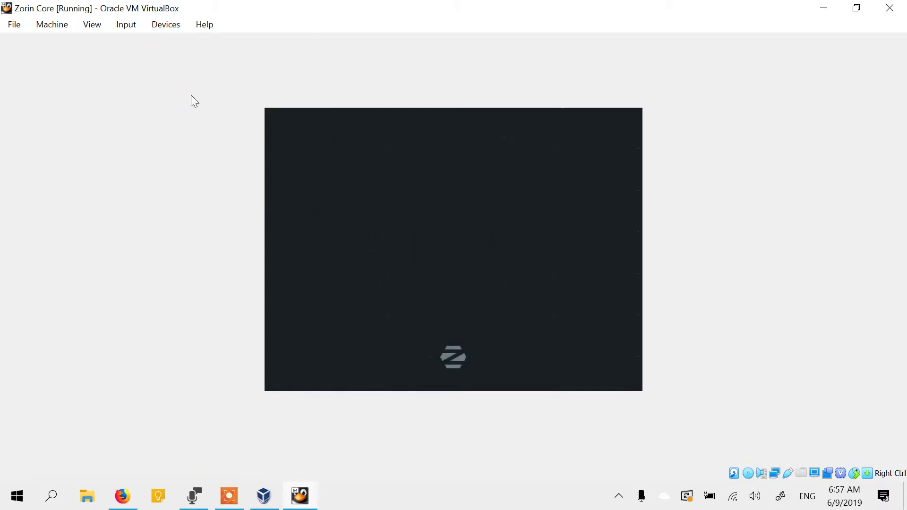
- Sign in to the installed Zorin system with the account password and dismiss the mouse integration notice
{"action": "left_click", "coordinate": [492, 251]}
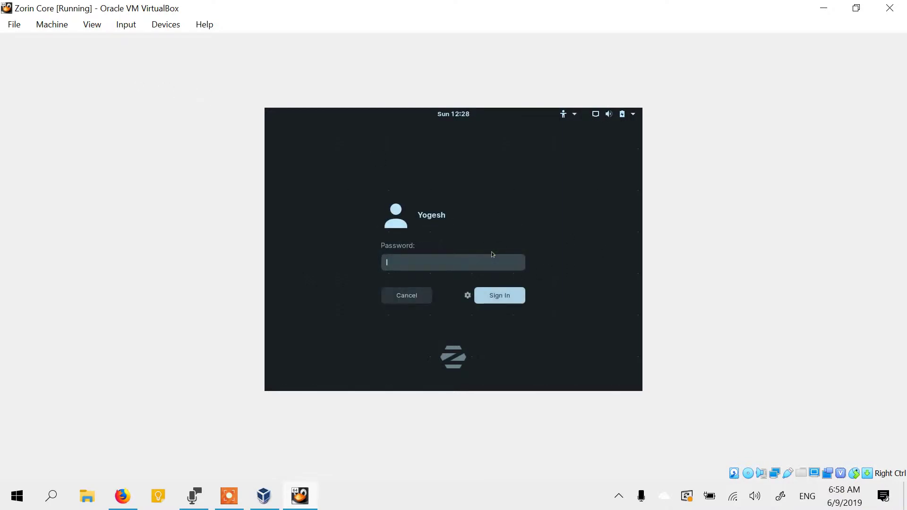
{"action": "type", "text": "****"}
{"action": "key", "text": "Return"}
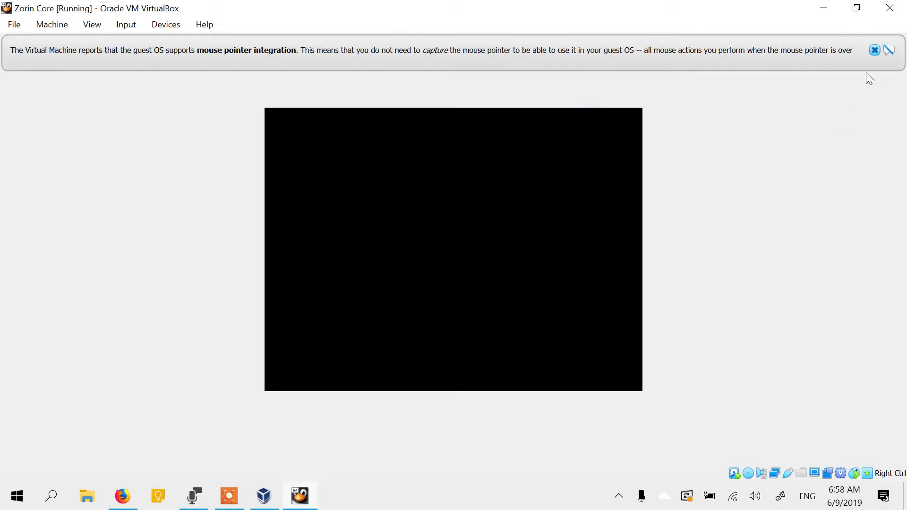
{"action": "left_click", "coordinate": [874, 50]}
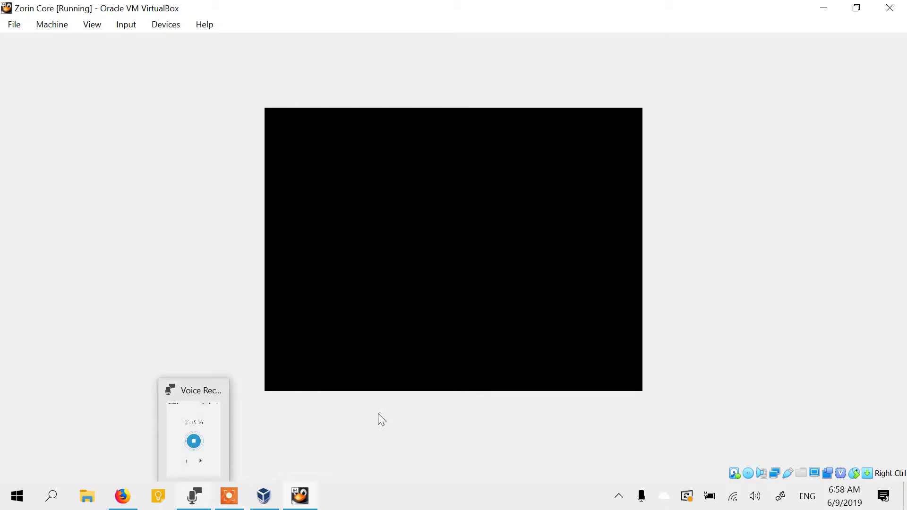
- Bring up the screen recorder toolbar, move it slightly lower, and minimize it
{"action": "left_click", "coordinate": [230, 499]}
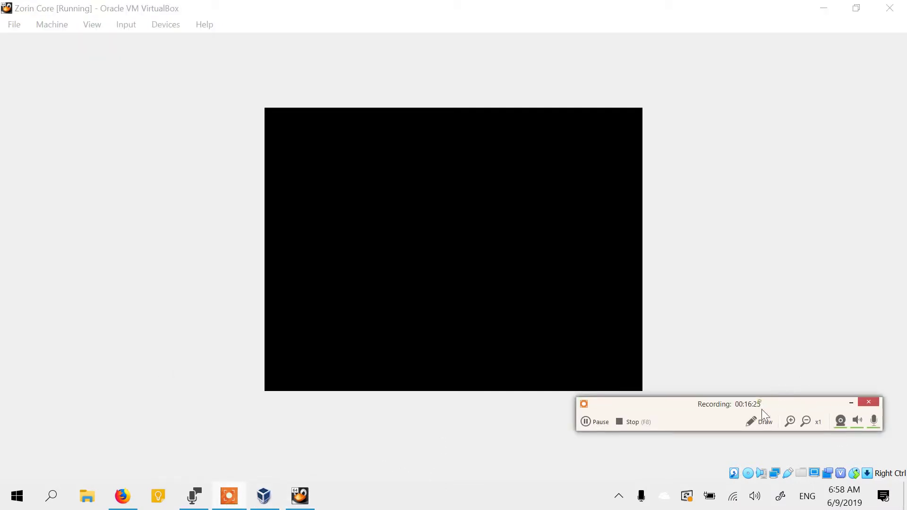
{"action": "left_click_drag", "start_coordinate": [762, 408], "coordinate": [768, 426]}
{"action": "left_click", "coordinate": [857, 422]}
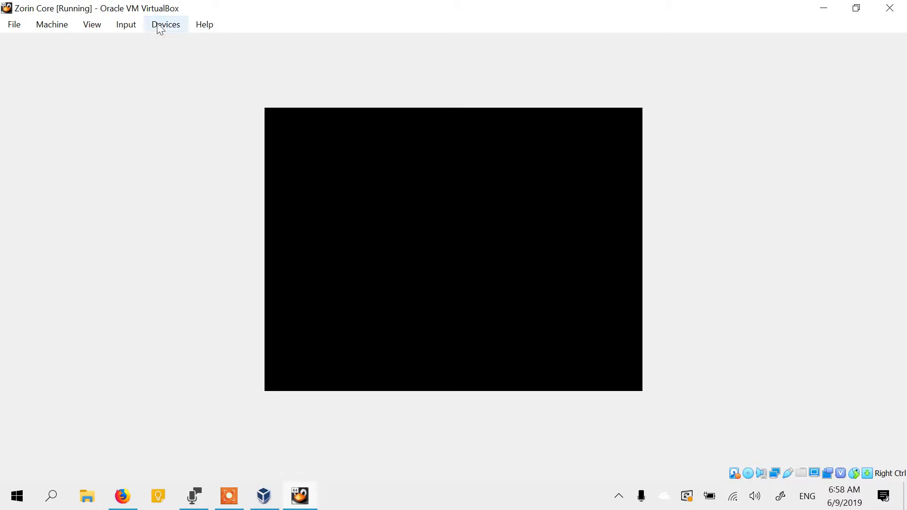
- Switch the virtual machine to full-screen mode and confirm the change
{"action": "left_click", "coordinate": [96, 23]}
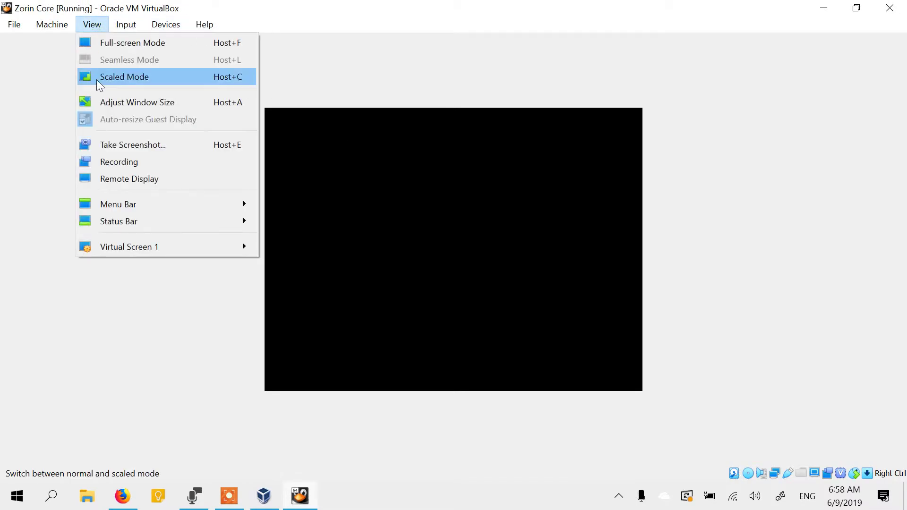
{"action": "left_click", "coordinate": [122, 46]}
{"action": "left_click", "coordinate": [430, 305]}
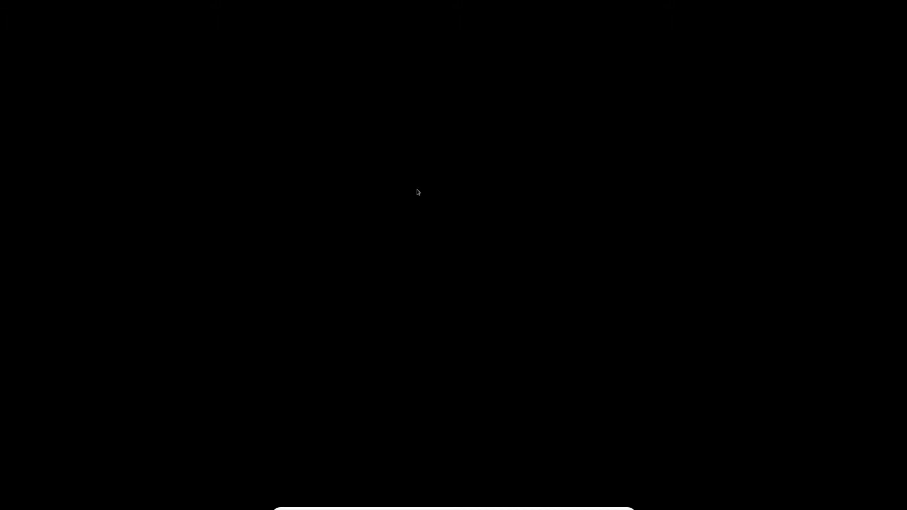
- Browse to the VBox_GAs_6.0.8 disc in the guest's file manager and open a terminal in that folder
{"action": "mouse_move", "coordinate": [477, 508]}
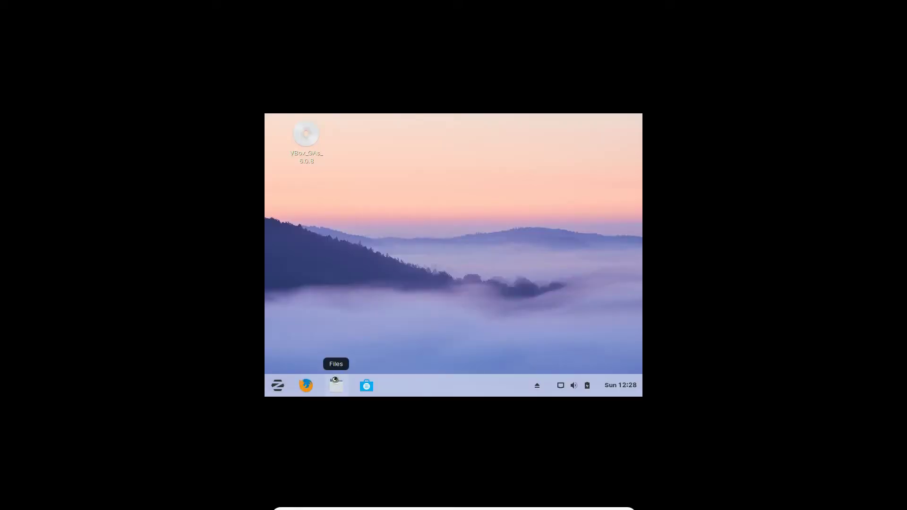
{"action": "left_click", "coordinate": [340, 385]}
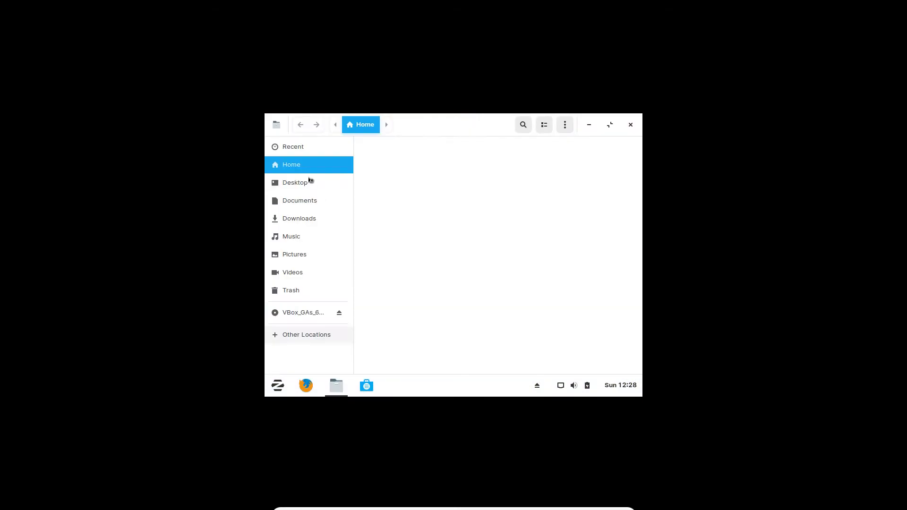
{"action": "left_click", "coordinate": [304, 314]}
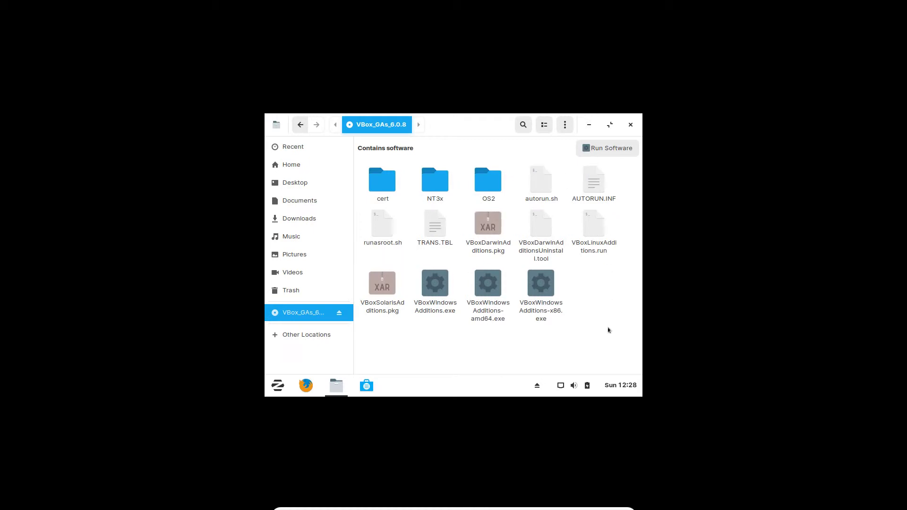
{"action": "left_click_drag", "start_coordinate": [613, 332], "coordinate": [370, 158]}
{"action": "right_click", "coordinate": [604, 309]}
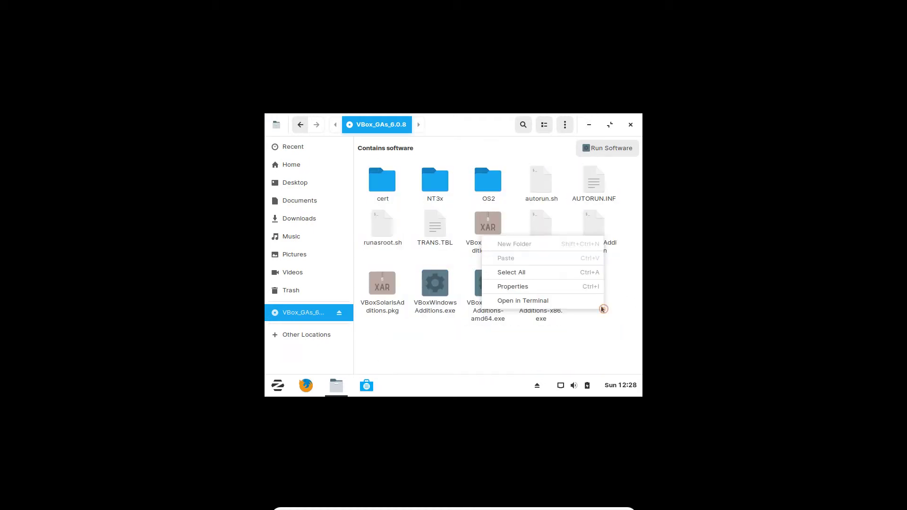
{"action": "left_click", "coordinate": [539, 303]}
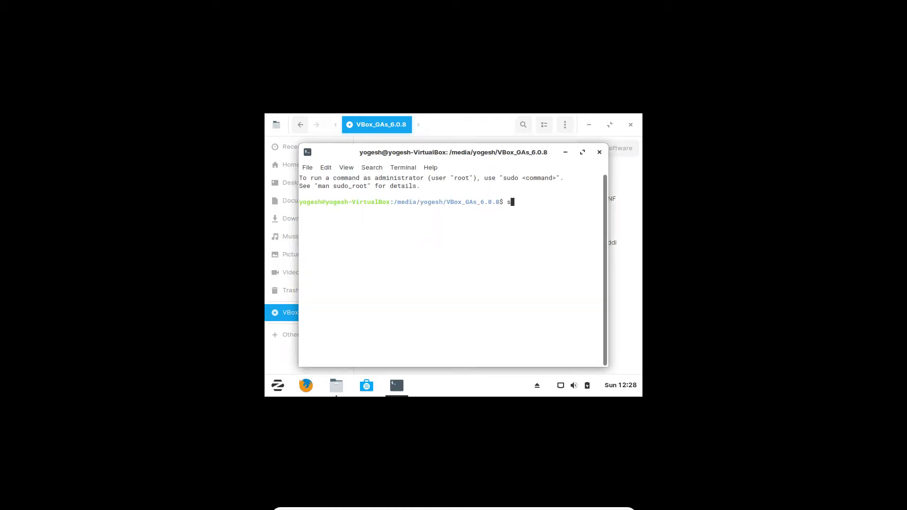
- Start the Guest Additions installation with sudo ./autorun.sh and enter the sudo password
{"action": "type", "text": "sudo ./au"}
{"action": "key", "text": "Tab"}
{"action": "key", "text": "Return"}
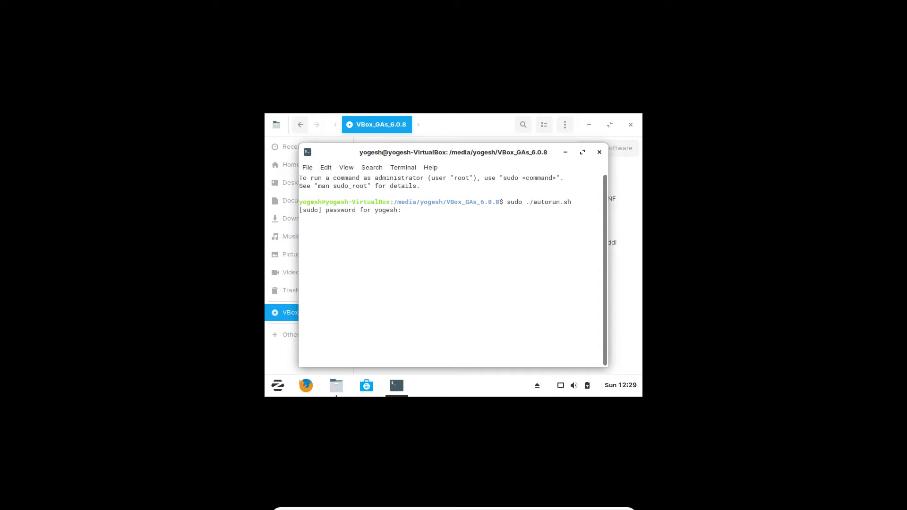
{"action": "type", "text": "****"}
{"action": "key", "text": "Return"}
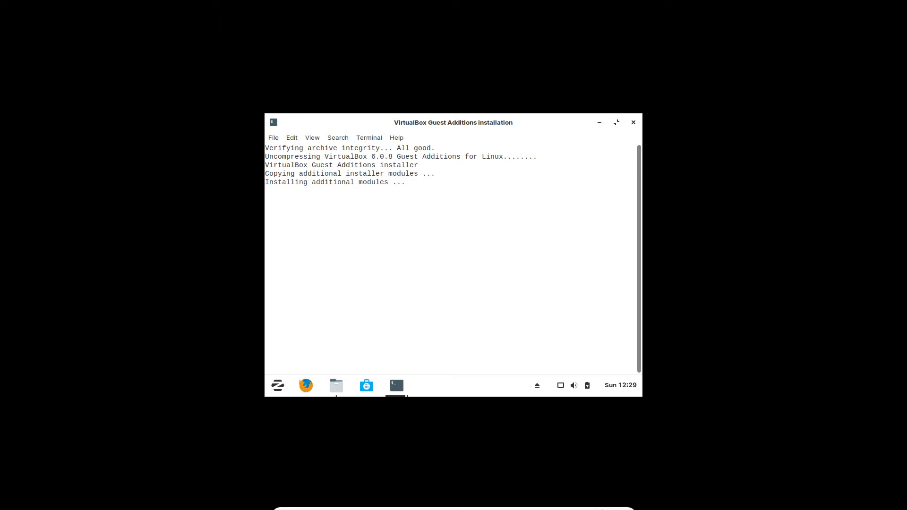
- Leave full-screen mode, pause and resume the screen and voice recordings, and minimize both recorder windows
{"action": "left_click", "coordinate": [603, 502]}
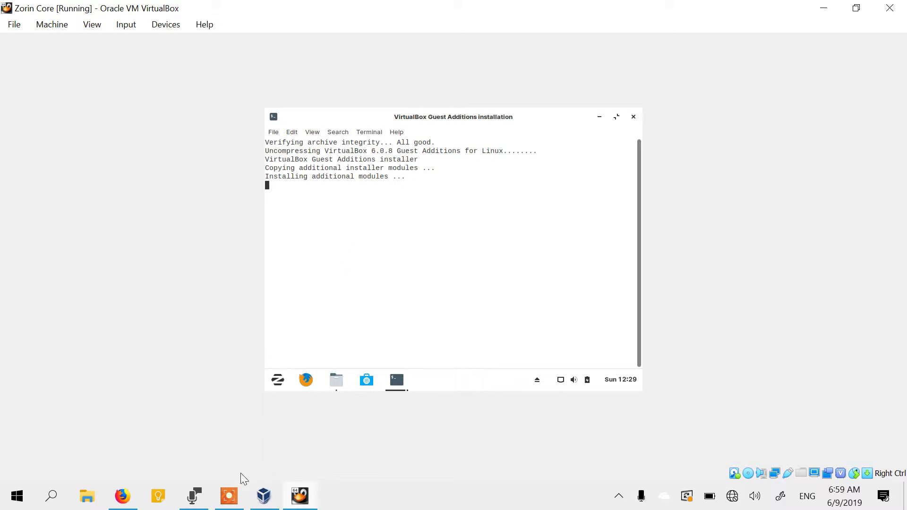
{"action": "left_click", "coordinate": [230, 501]}
{"action": "left_click", "coordinate": [195, 498]}
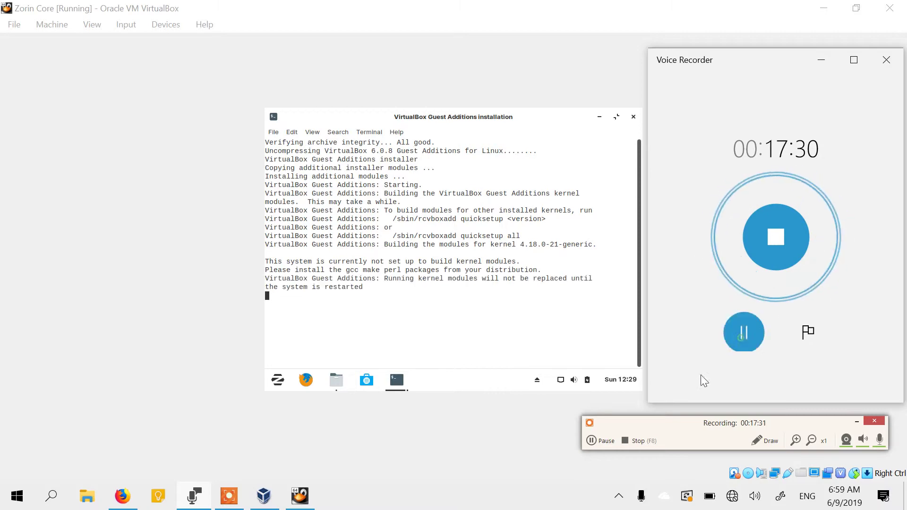
{"action": "left_click", "coordinate": [605, 441]}
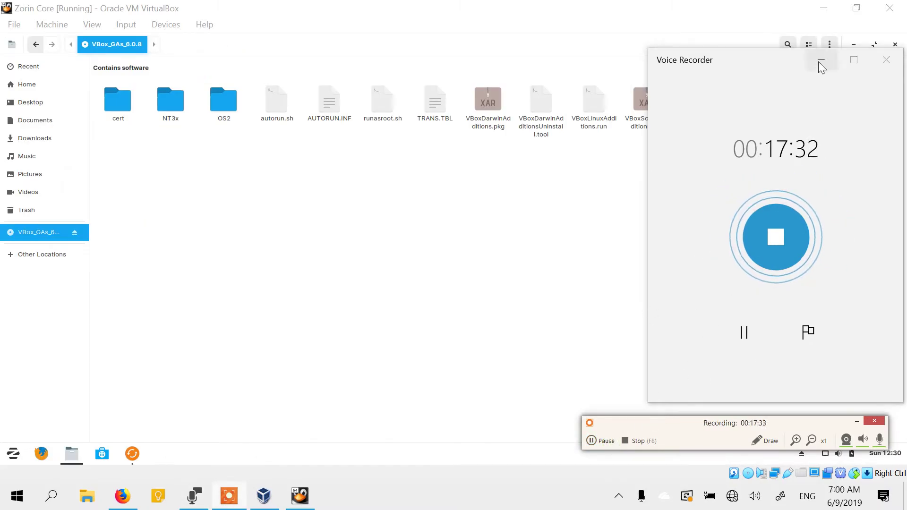
{"action": "left_click", "coordinate": [821, 60]}
{"action": "left_click", "coordinate": [857, 421]}
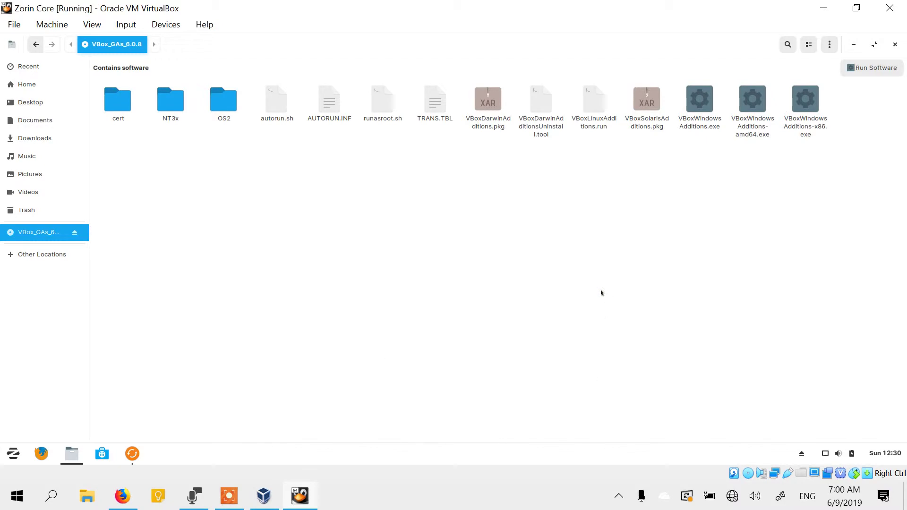
- Switch the virtual machine back to full-screen mode and close the file manager showing the Guest Additions disc
{"action": "key", "text": "Control_R+f"}
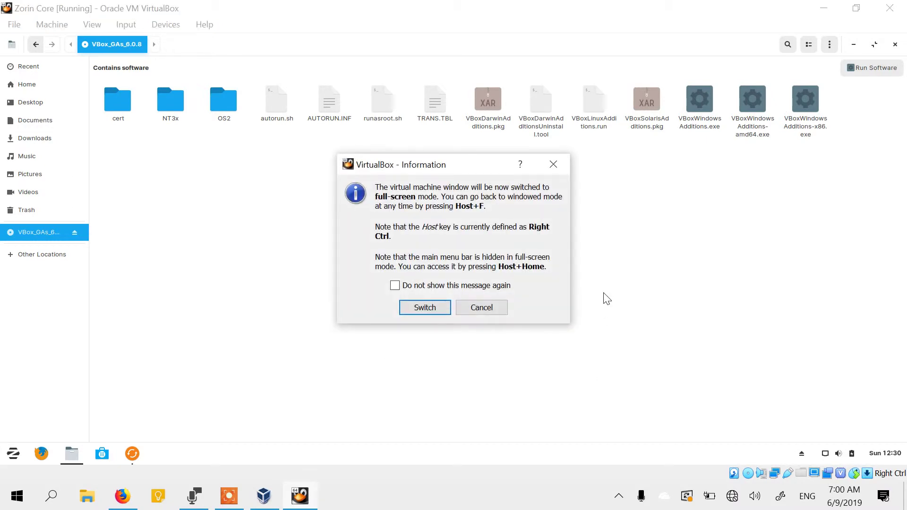
{"action": "key", "text": "Return"}
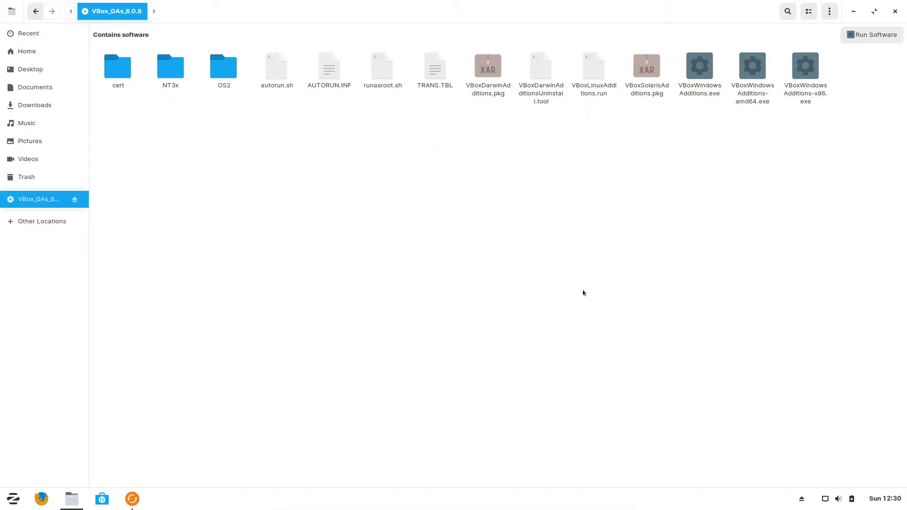
{"action": "left_click", "coordinate": [895, 11]}
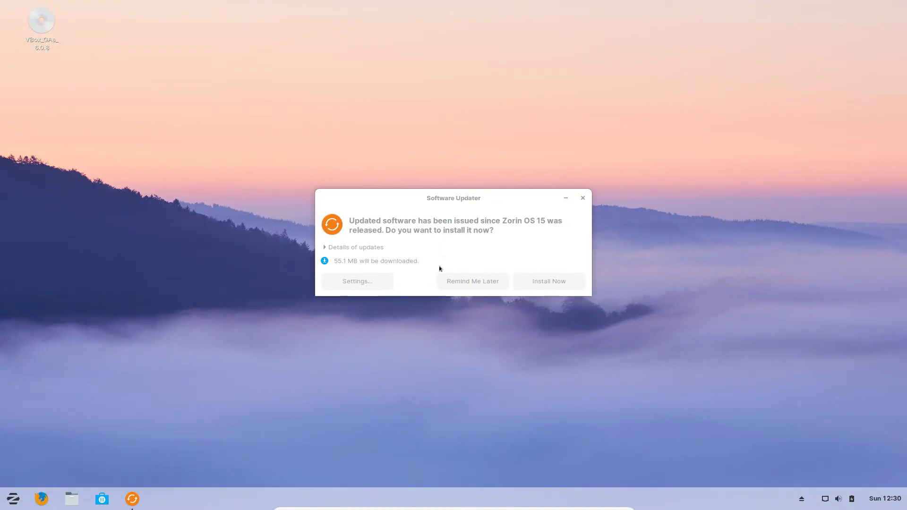
- Review the details of the available updates in Software Updater and postpone their installation with Remind Me Later
{"action": "left_click", "coordinate": [359, 249]}
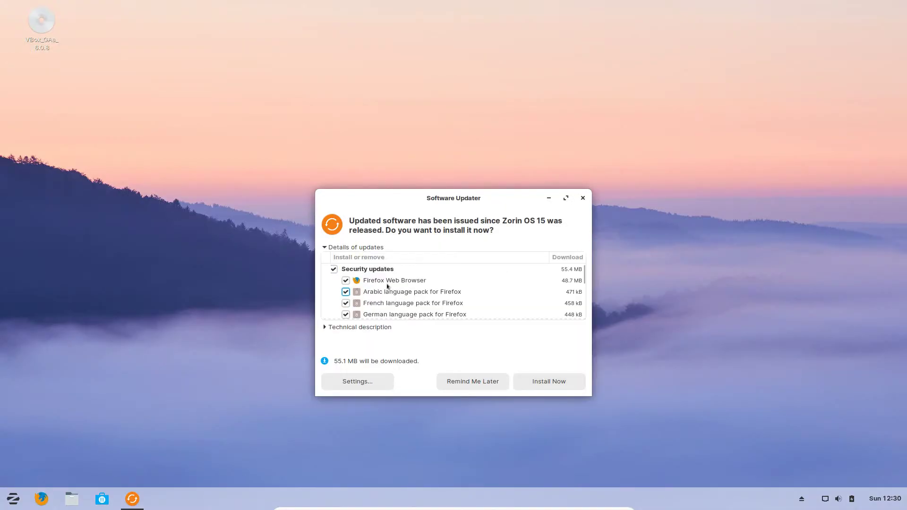
{"action": "scroll", "coordinate": [409, 293], "scroll_direction": "down", "scroll_amount": 5}
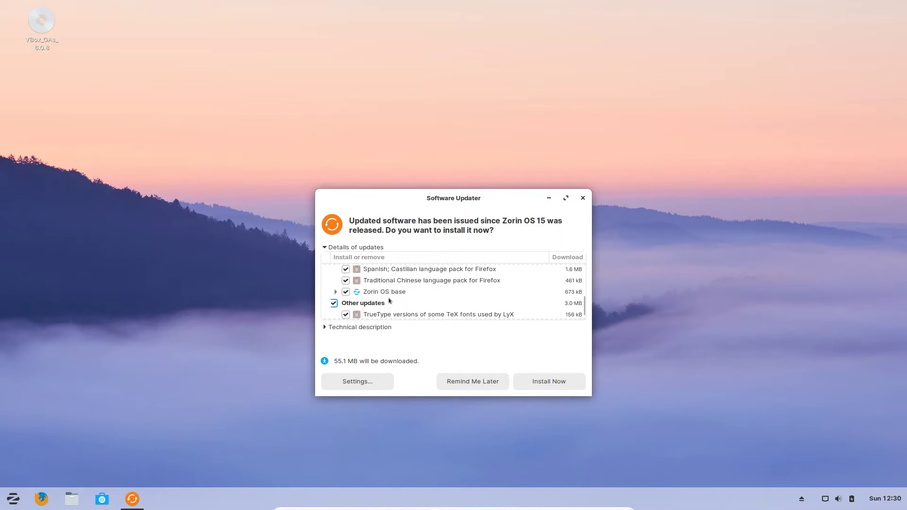
{"action": "left_click", "coordinate": [484, 384]}
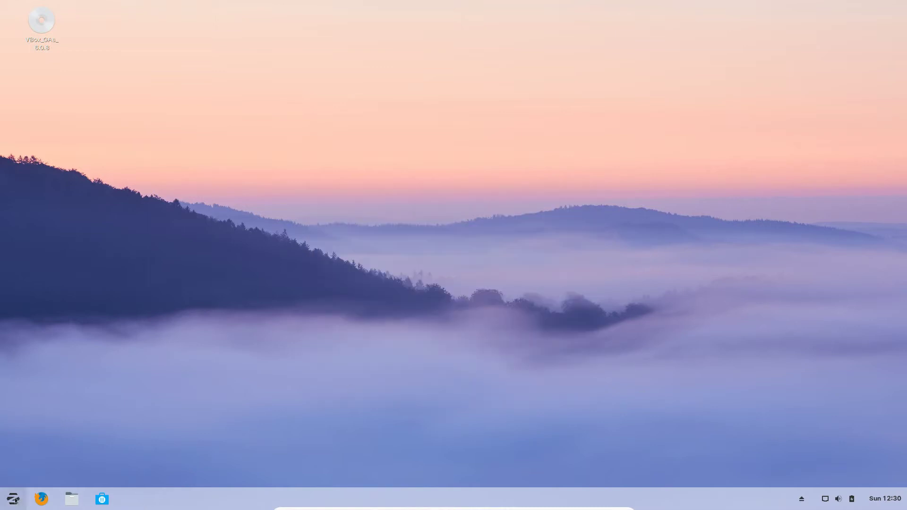
- Launch the Quadrapassel game from the Games category of the applications menu
{"action": "left_click", "coordinate": [14, 499]}
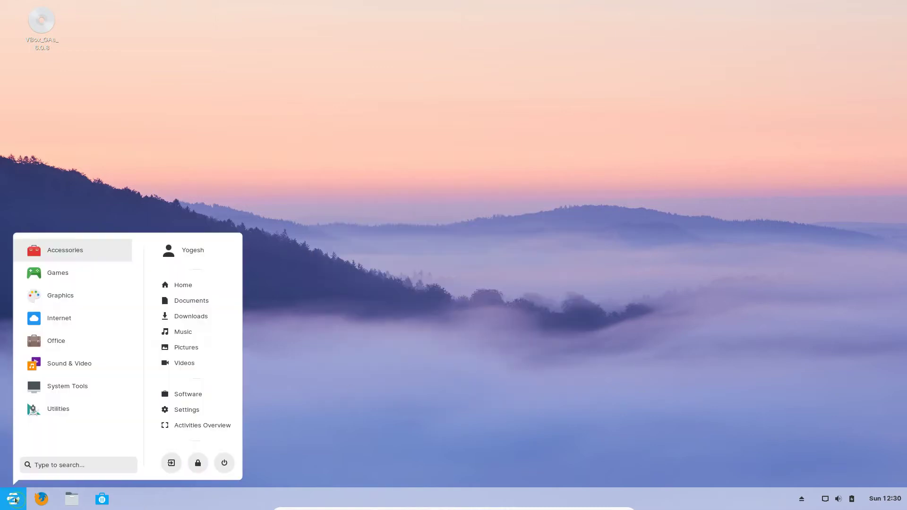
{"action": "left_click", "coordinate": [52, 273]}
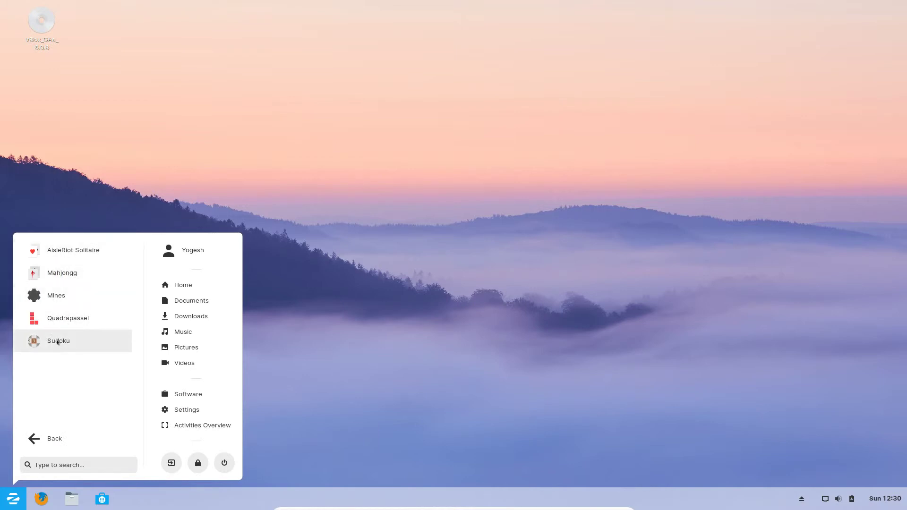
{"action": "left_click", "coordinate": [85, 319]}
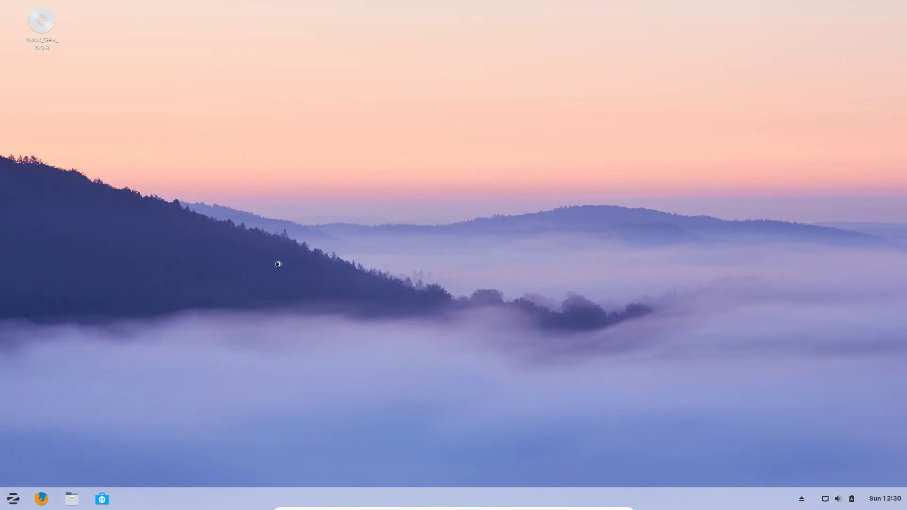
{"action": "left_click", "coordinate": [8, 496]}
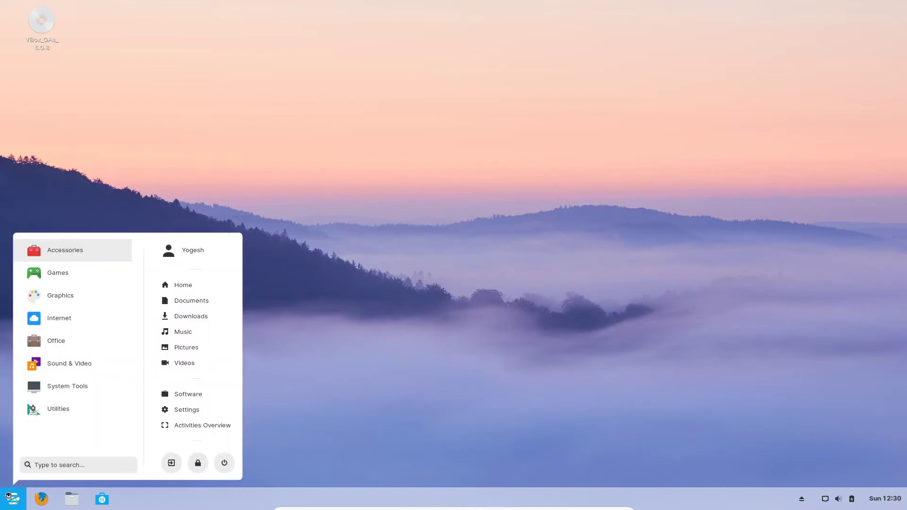
{"action": "left_click", "coordinate": [10, 503]}
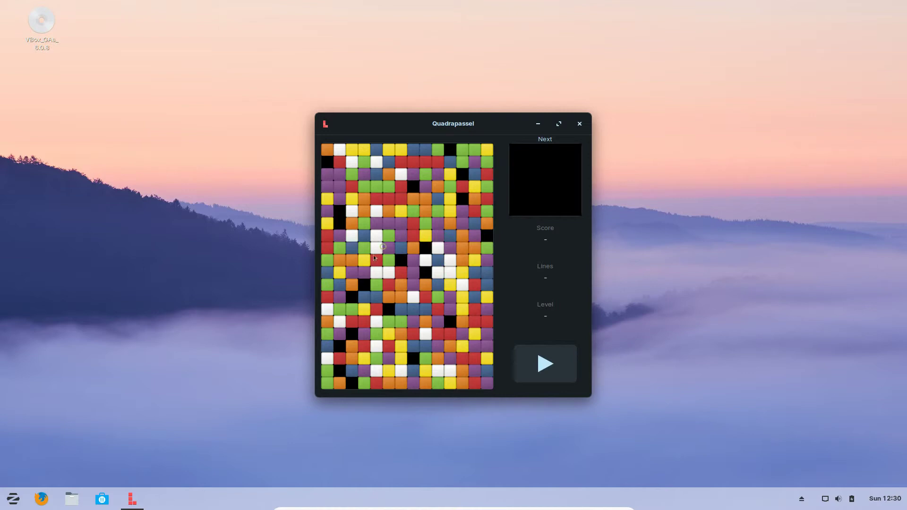
- Start a round of Quadrapassel, pause it and close the game
{"action": "left_click", "coordinate": [543, 366]}
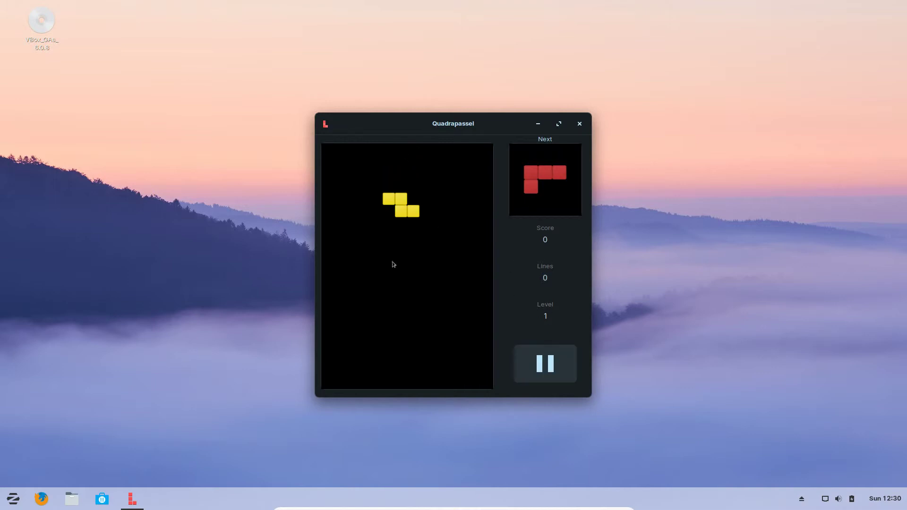
{"action": "key", "text": "p"}
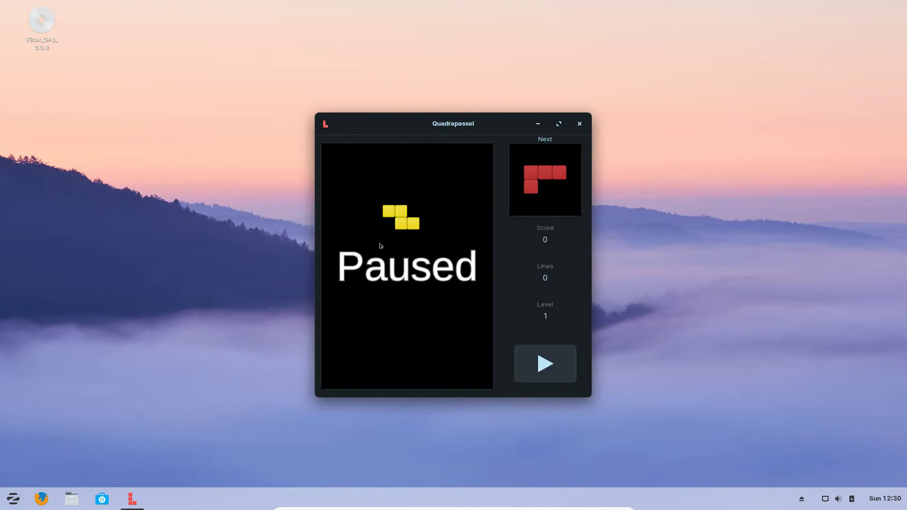
{"action": "left_click", "coordinate": [579, 123]}
- Look through the applications in the Office and Sound & Video categories
{"action": "left_click", "coordinate": [13, 498]}
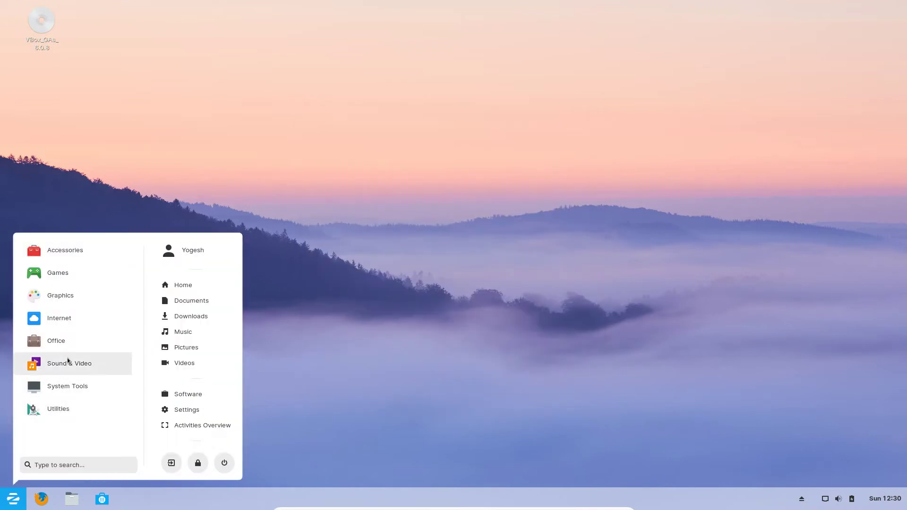
{"action": "left_click", "coordinate": [75, 334]}
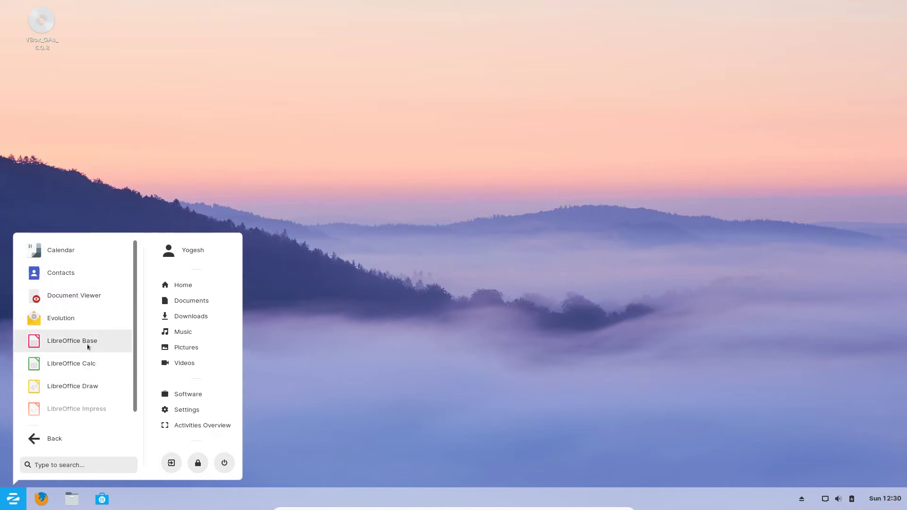
{"action": "scroll", "coordinate": [96, 398], "scroll_direction": "down", "scroll_amount": 1}
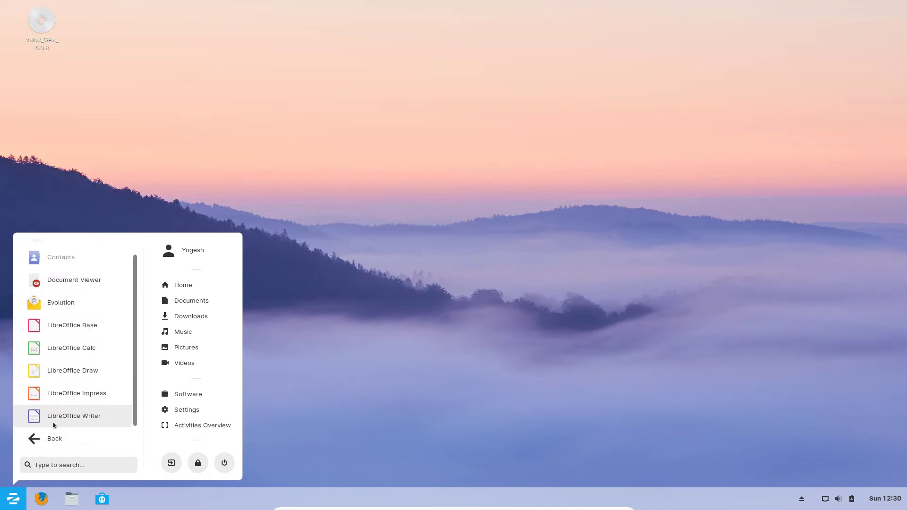
{"action": "left_click", "coordinate": [44, 439]}
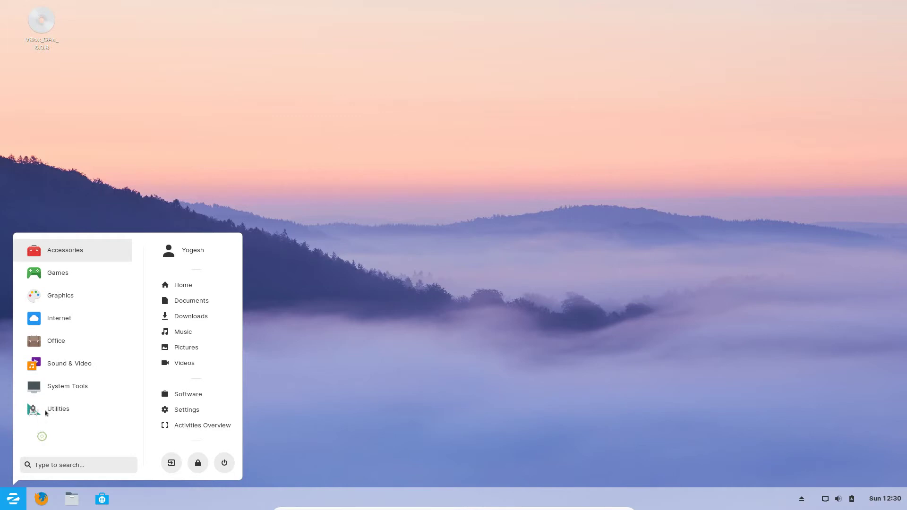
{"action": "left_click", "coordinate": [74, 364]}
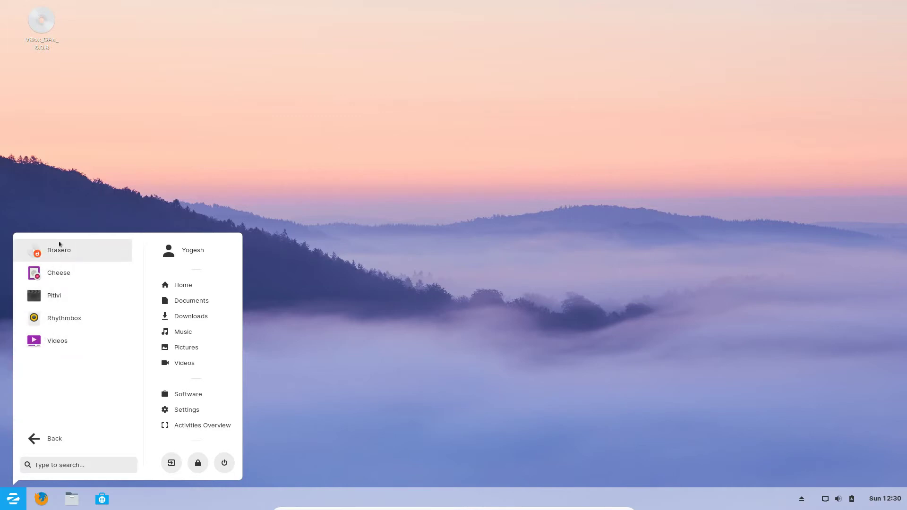
{"action": "left_click", "coordinate": [49, 446]}
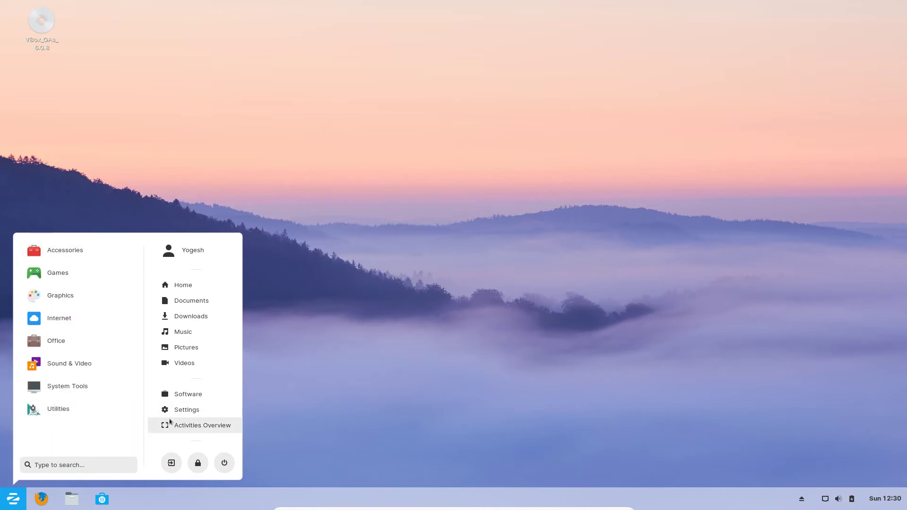
- Look through the applications in the Utilities, Internet and Graphics categories and close the applications menu
{"action": "left_click", "coordinate": [57, 409]}
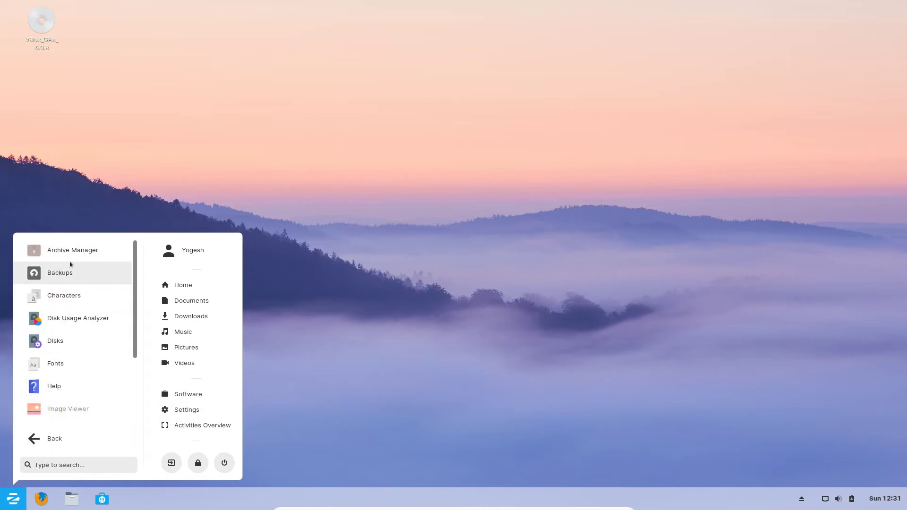
{"action": "scroll", "coordinate": [73, 378], "scroll_direction": "down", "scroll_amount": 1}
{"action": "scroll", "coordinate": [73, 378], "scroll_direction": "down", "scroll_amount": 3}
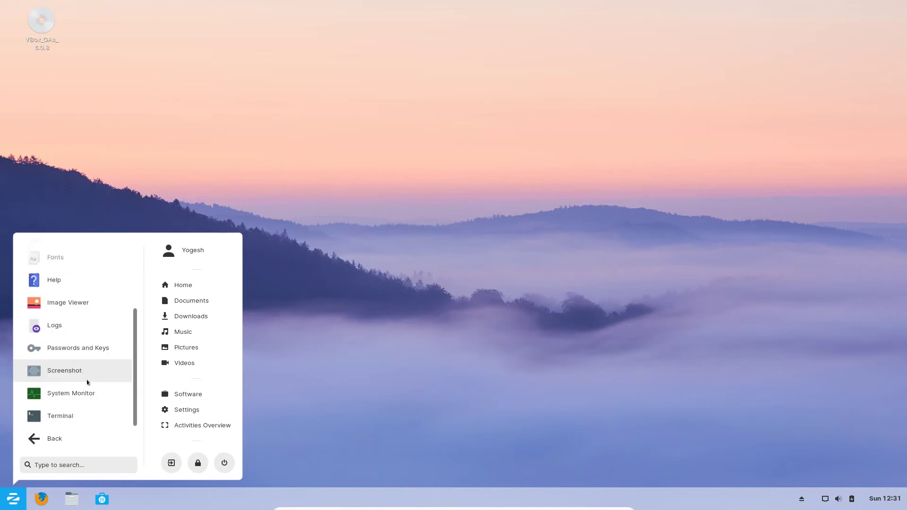
{"action": "left_click", "coordinate": [34, 438]}
{"action": "left_click", "coordinate": [54, 319]}
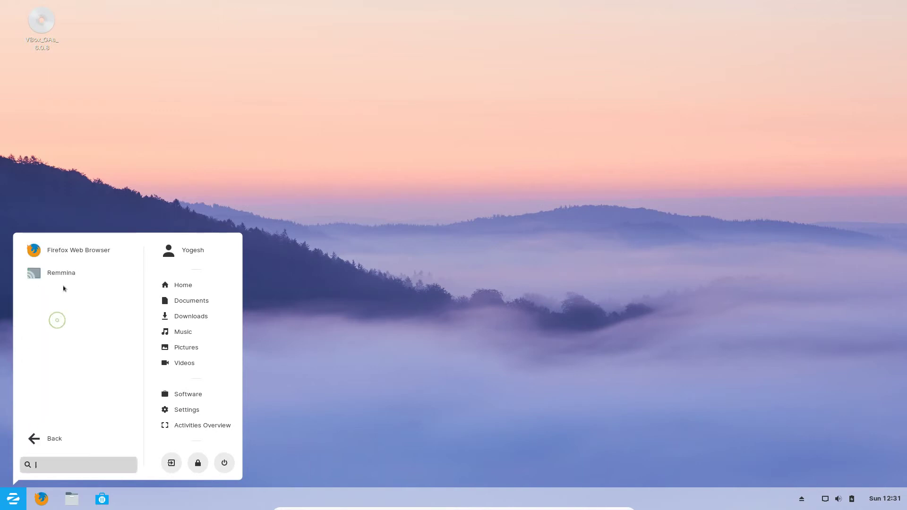
{"action": "left_click", "coordinate": [38, 435]}
{"action": "left_click", "coordinate": [67, 291]}
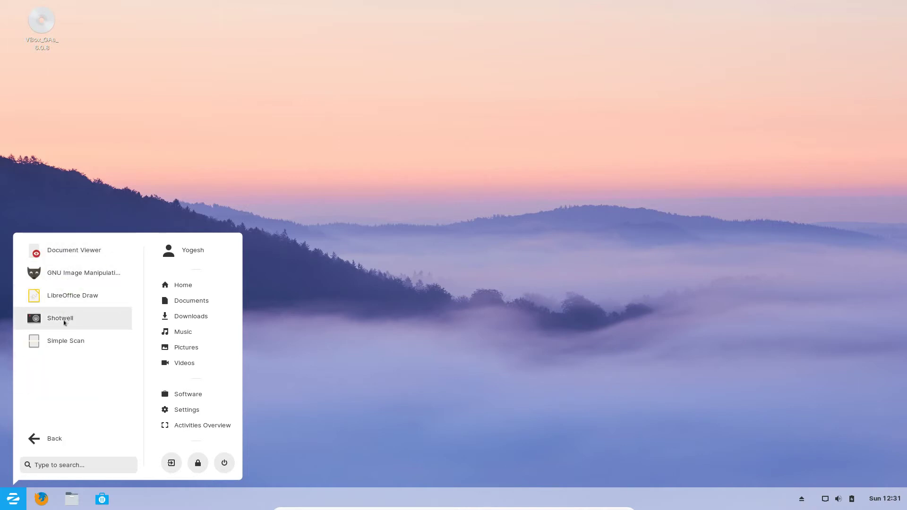
{"action": "left_click", "coordinate": [30, 433]}
{"action": "key", "text": "Escape"}
- Inspect the removable drive options, the calendar with notifications, and the system status area
{"action": "left_click", "coordinate": [804, 504]}
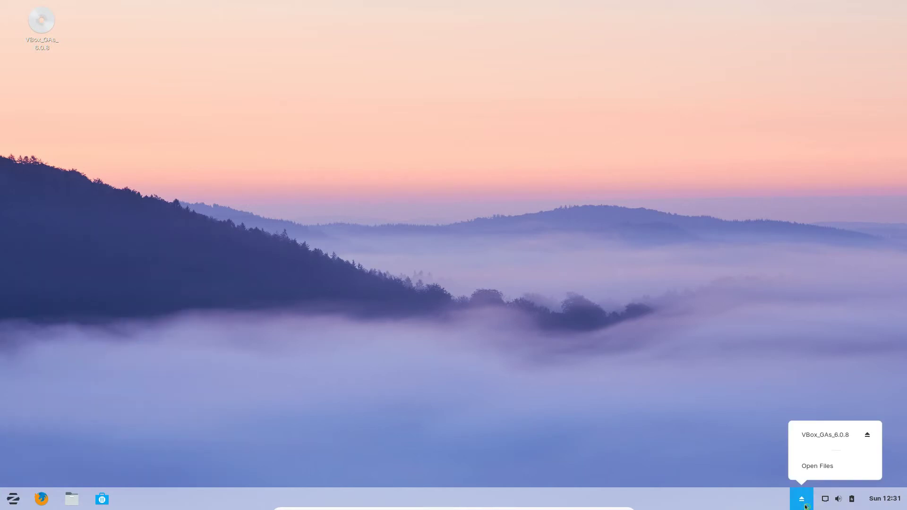
{"action": "left_click", "coordinate": [471, 199]}
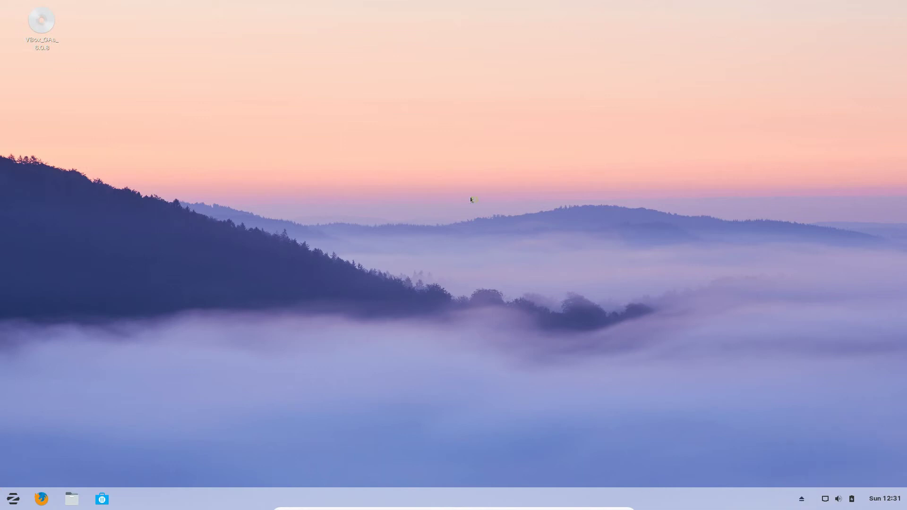
{"action": "left_click", "coordinate": [884, 498]}
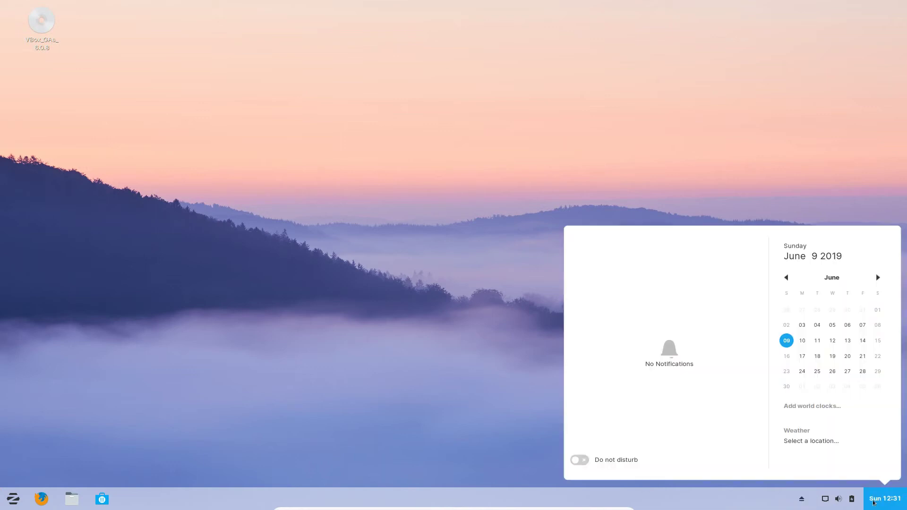
{"action": "left_click", "coordinate": [852, 503]}
{"action": "left_click", "coordinate": [852, 503]}
{"action": "left_click", "coordinate": [851, 502]}
{"action": "left_click", "coordinate": [802, 499]}
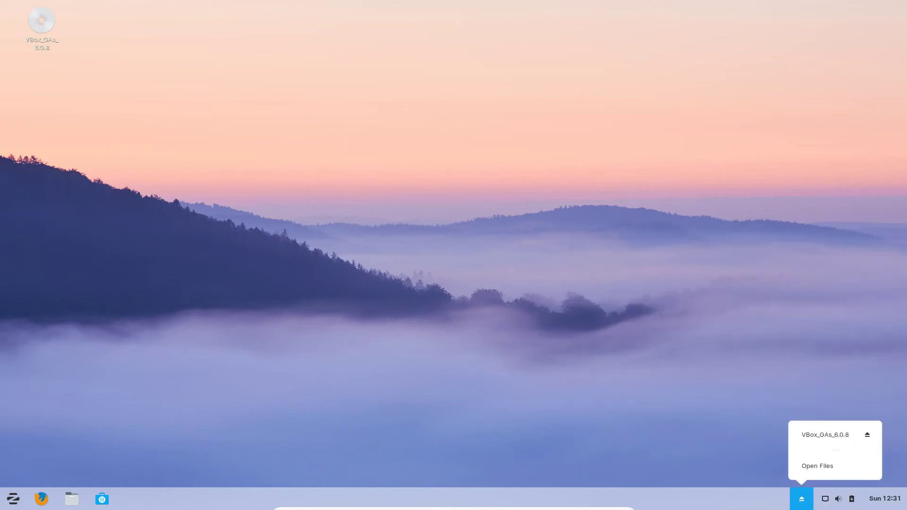
- Open the Home folder, switch it to list view, select a few folders, and close the file manager
{"action": "left_click", "coordinate": [13, 498]}
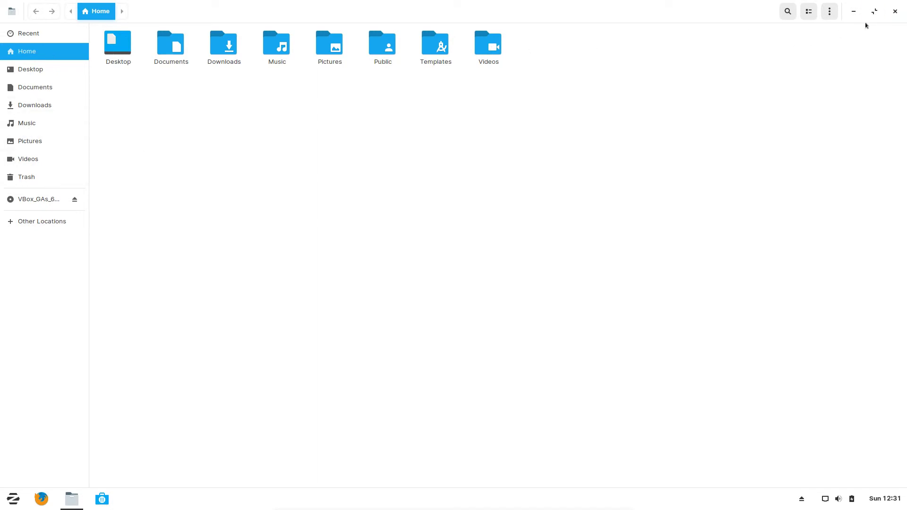
{"action": "left_click", "coordinate": [809, 11]}
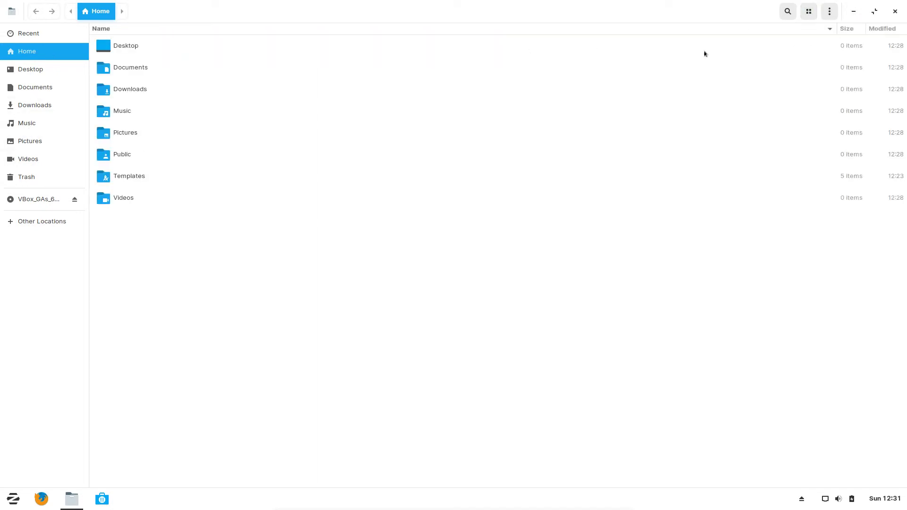
{"action": "left_click", "coordinate": [134, 66]}
{"action": "left_click", "coordinate": [146, 129]}
{"action": "left_click", "coordinate": [127, 192]}
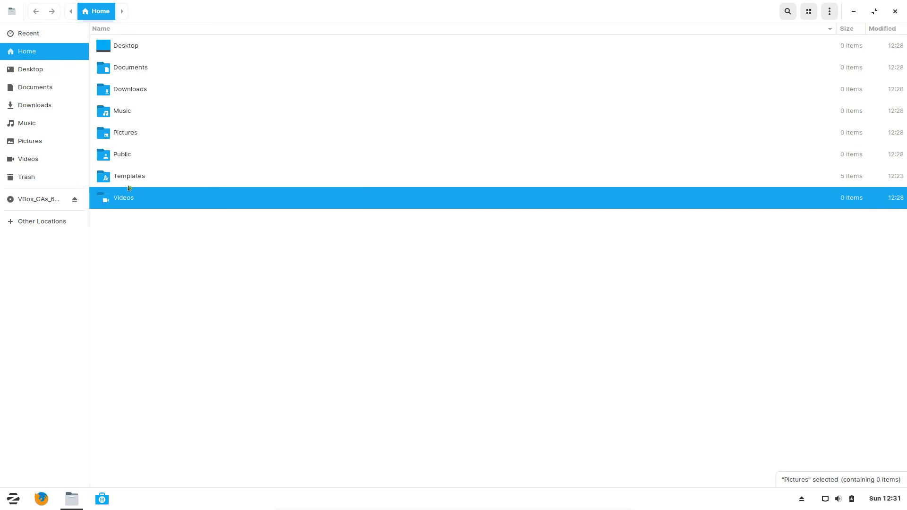
{"action": "left_click", "coordinate": [894, 10]}
- Look over the applications menu and its Office category again, and view the options available on the empty desktop
{"action": "left_click", "coordinate": [13, 499]}
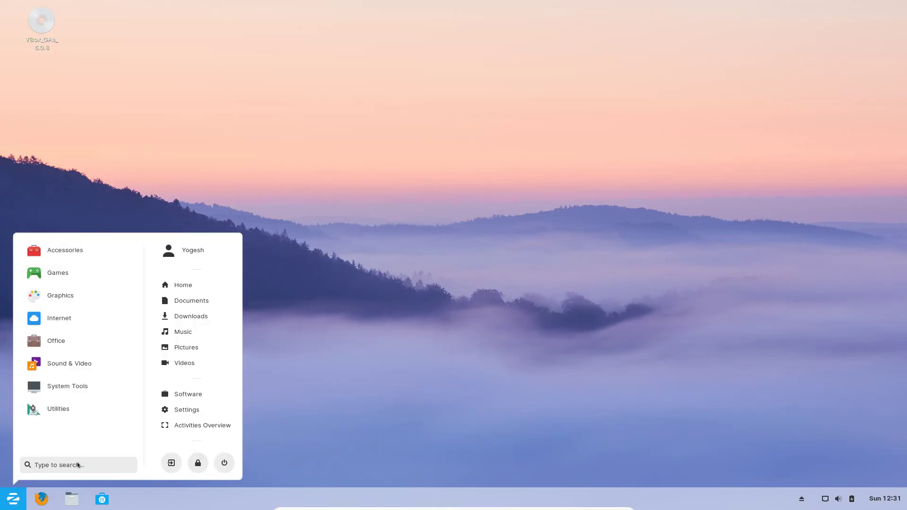
{"action": "left_click", "coordinate": [10, 504]}
{"action": "left_click", "coordinate": [11, 503]}
{"action": "left_click", "coordinate": [10, 503]}
{"action": "left_click", "coordinate": [11, 504]}
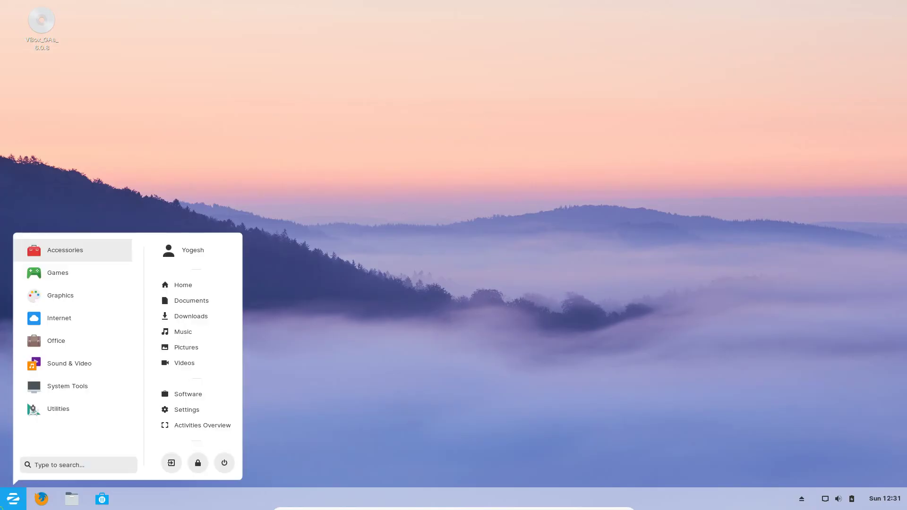
{"action": "left_click", "coordinate": [75, 343]}
{"action": "left_click", "coordinate": [52, 439]}
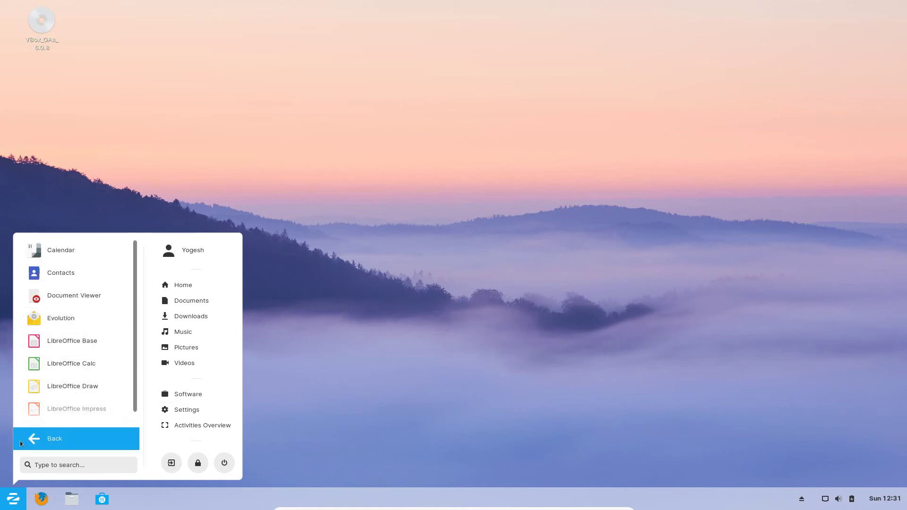
{"action": "left_click", "coordinate": [528, 174]}
{"action": "right_click", "coordinate": [577, 137]}
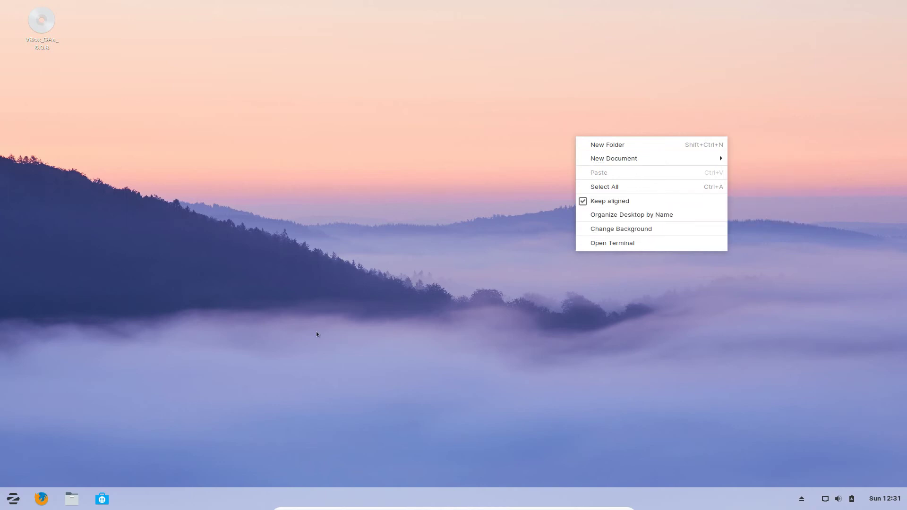
{"action": "left_click", "coordinate": [470, 346]}
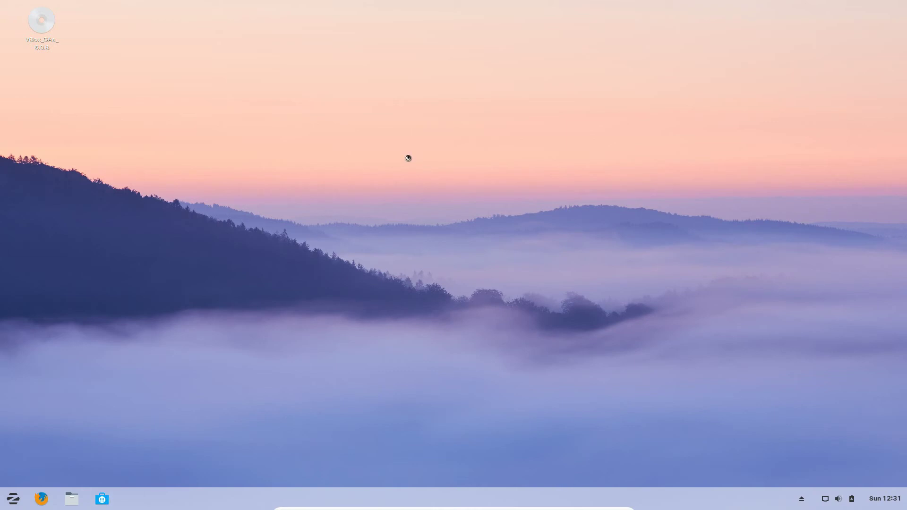
- Open the Software store and dismiss the extensions.gnome.org download error
{"action": "left_click", "coordinate": [108, 502]}
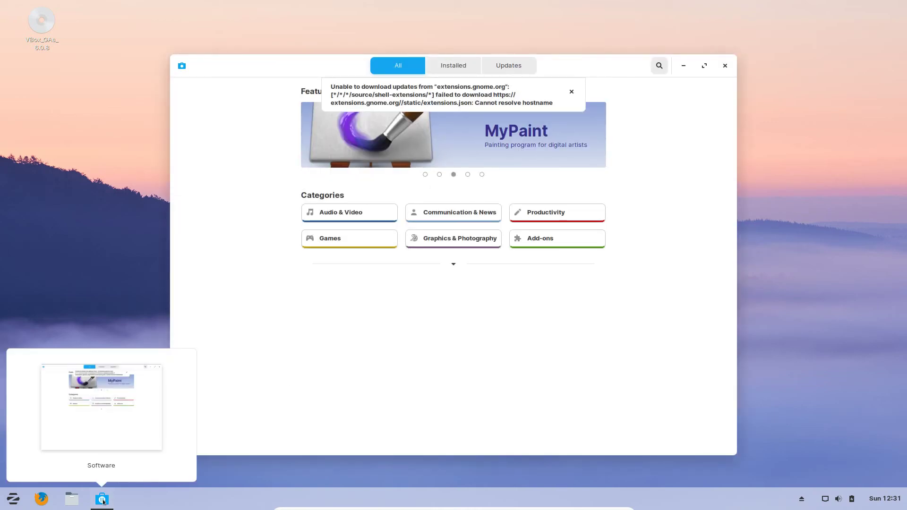
{"action": "left_click", "coordinate": [572, 88]}
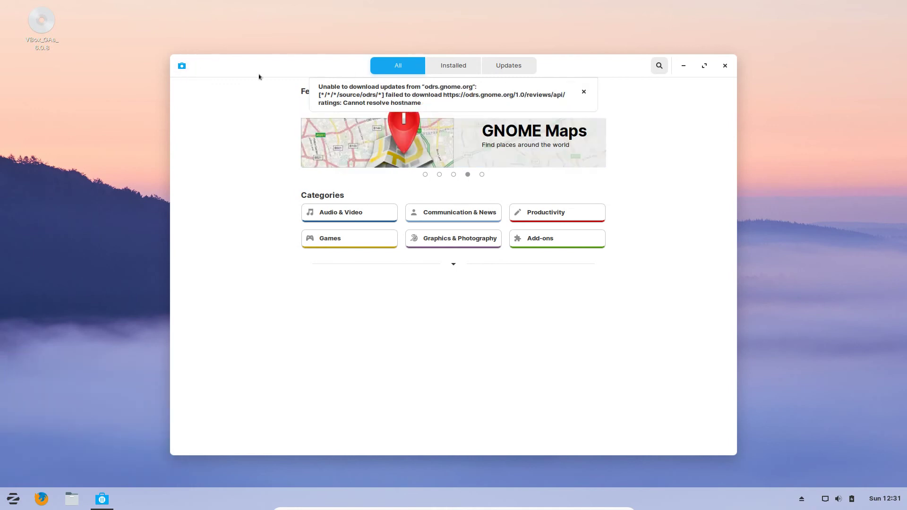
- Review the version, description and copyright details in the Software store's About dialog and close it
{"action": "left_click", "coordinate": [180, 67]}
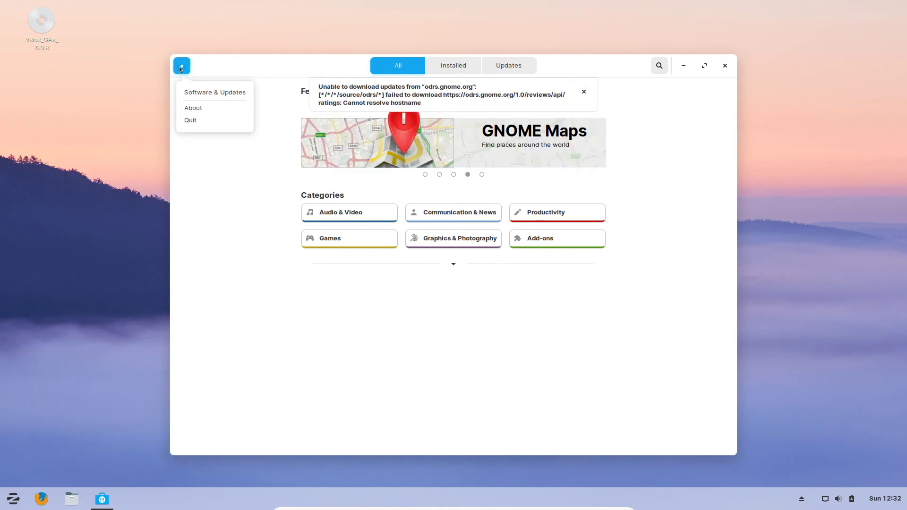
{"action": "left_click", "coordinate": [200, 111]}
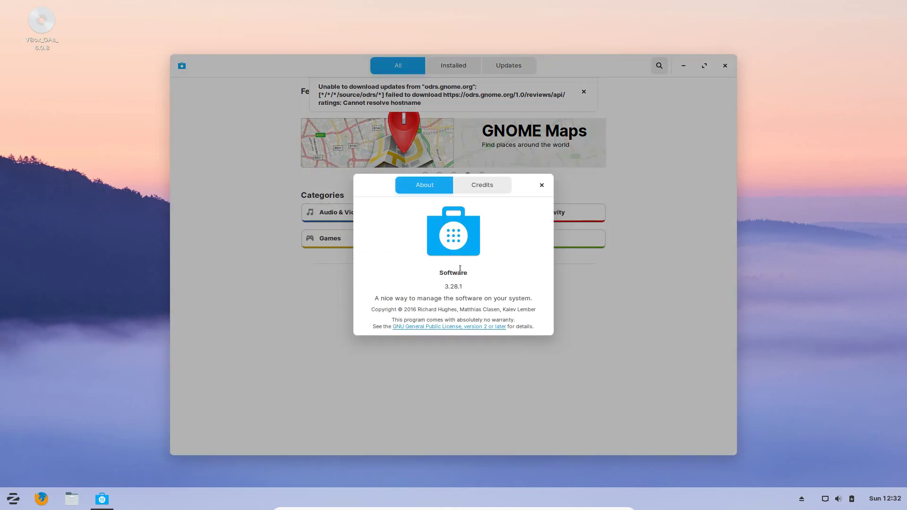
{"action": "left_click_drag", "start_coordinate": [481, 268], "coordinate": [480, 270]}
{"action": "left_click_drag", "start_coordinate": [379, 294], "coordinate": [531, 290]}
{"action": "left_click_drag", "start_coordinate": [439, 313], "coordinate": [496, 311]}
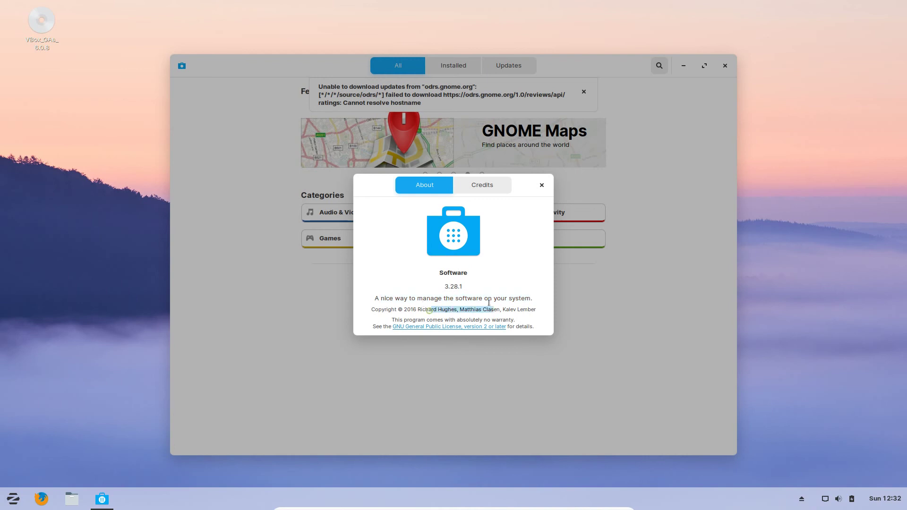
{"action": "left_click", "coordinate": [542, 185]}
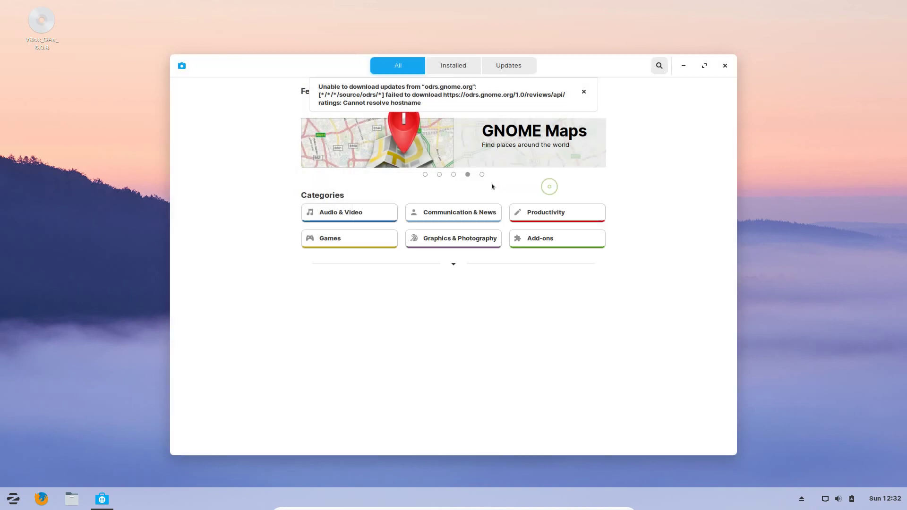
- Dismiss the odrs.gnome.org download error, look at the Audio & Video category, and return to the Software store's overview
{"action": "left_click", "coordinate": [575, 94]}
{"action": "left_click", "coordinate": [453, 264]}
{"action": "left_click", "coordinate": [365, 218]}
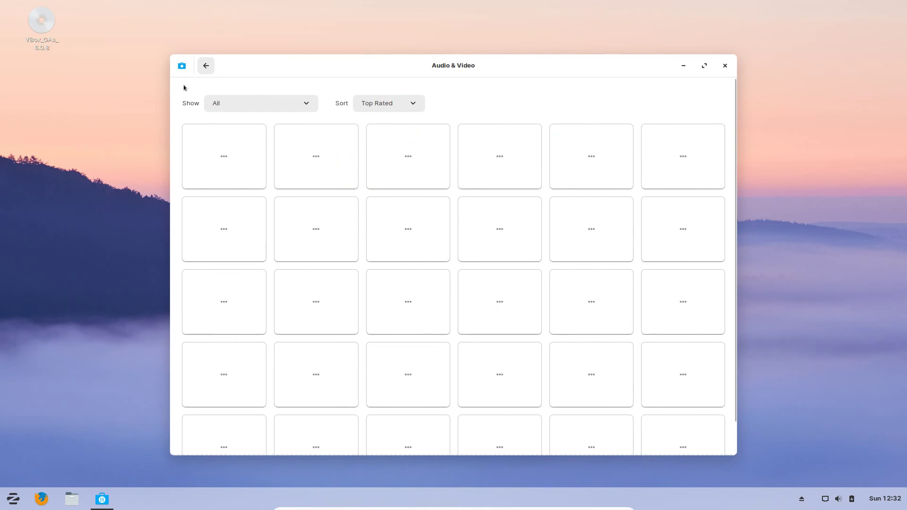
{"action": "left_click", "coordinate": [207, 65]}
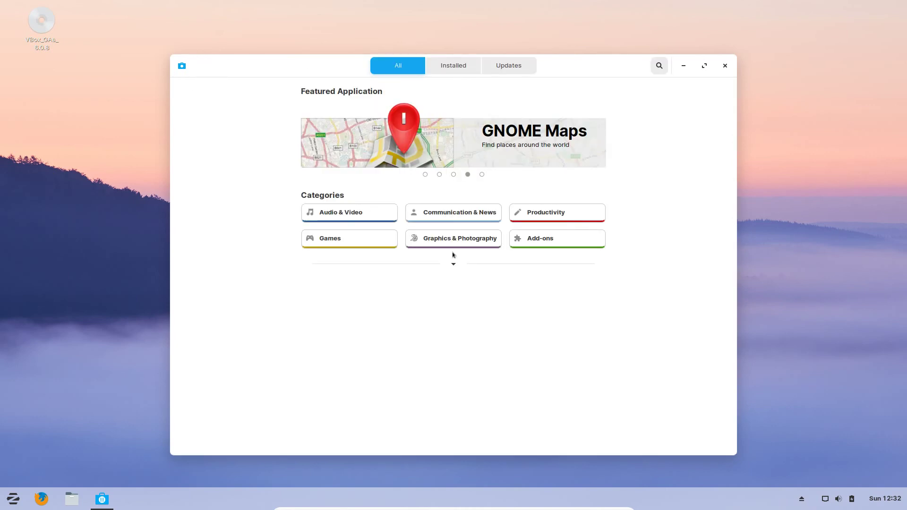
- Look at the Graphics & Photography category in the Software store and close the store
{"action": "left_click", "coordinate": [453, 263]}
{"action": "left_click", "coordinate": [448, 234]}
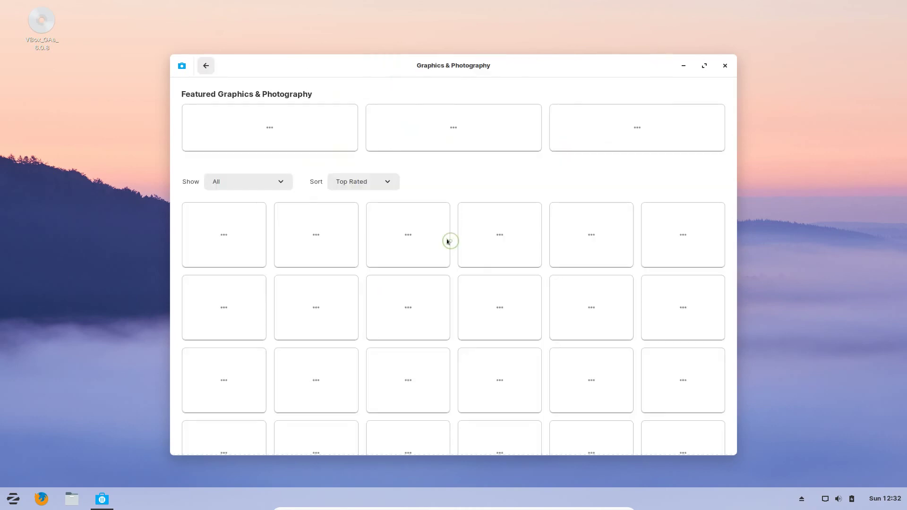
{"action": "left_click", "coordinate": [725, 65]}
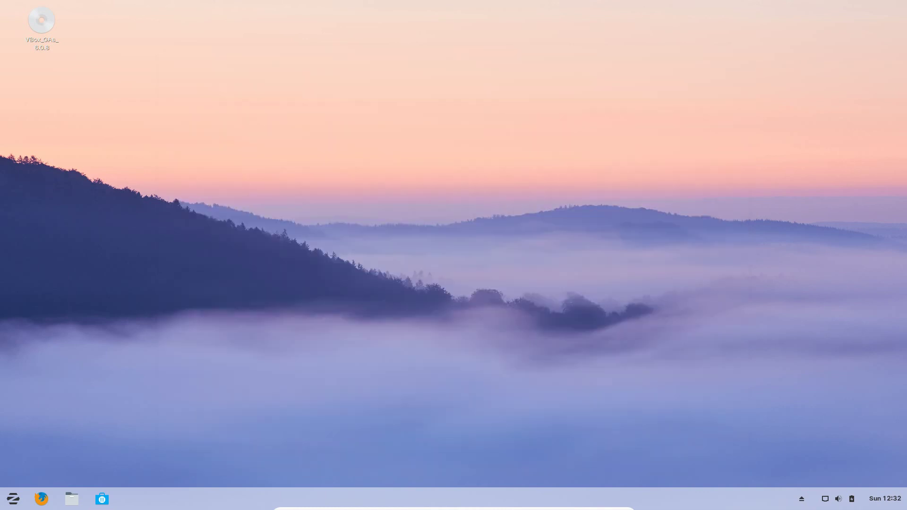
- View the Home folder and close it, and look over the applications menu once more before dismissing it
{"action": "left_click", "coordinate": [70, 497]}
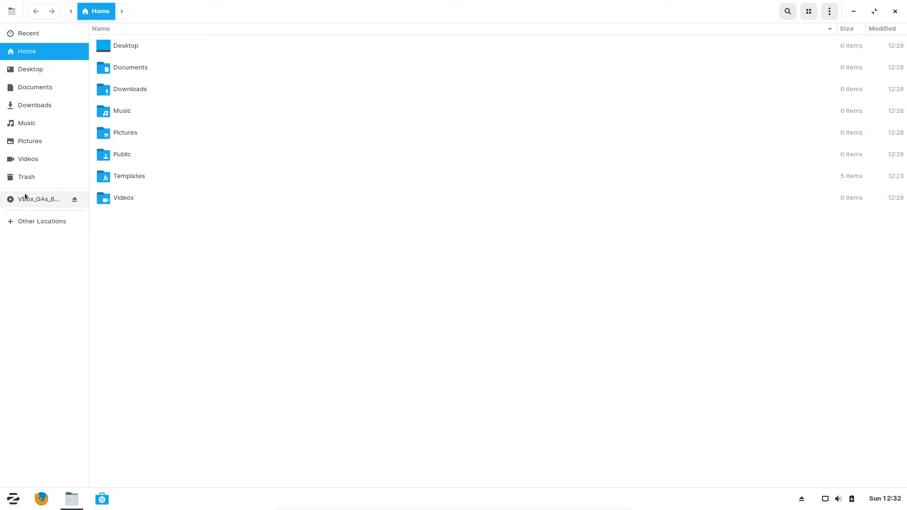
{"action": "left_click", "coordinate": [890, 18]}
{"action": "left_click", "coordinate": [4, 504]}
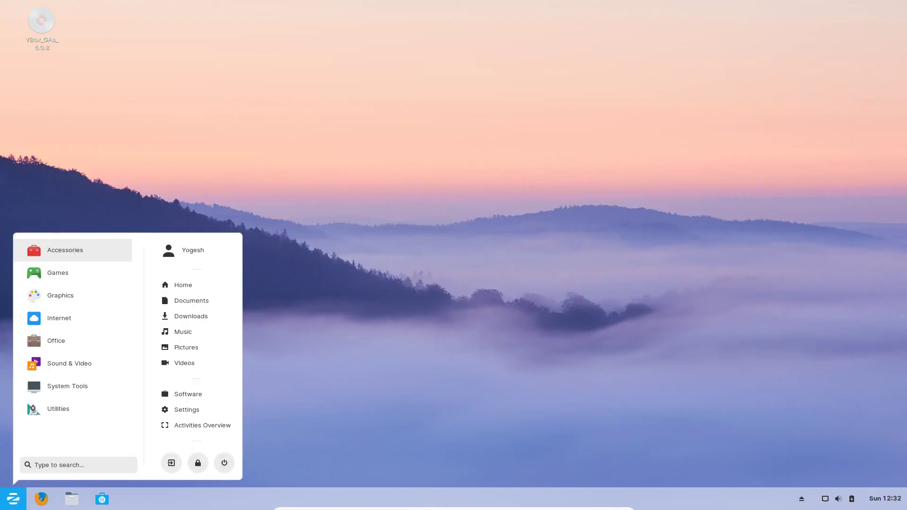
{"action": "left_click", "coordinate": [260, 308]}
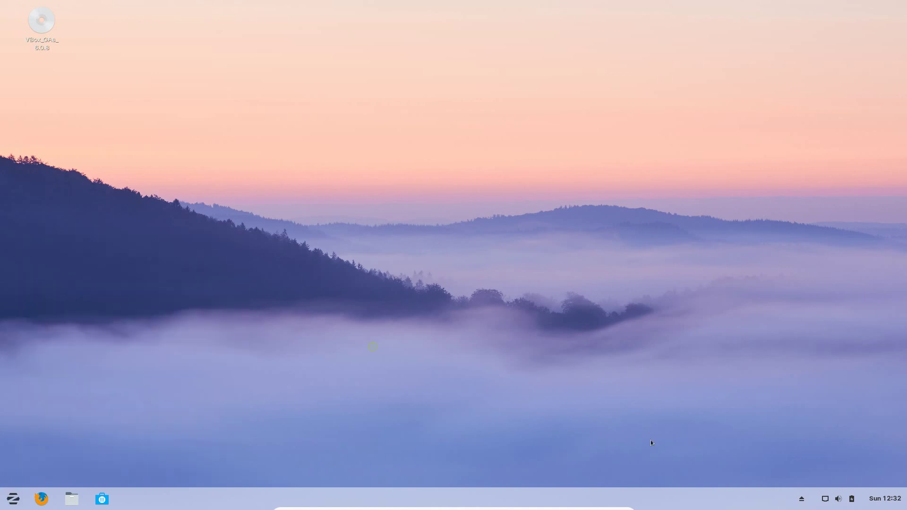
- Switch the Zorin Core virtual machine from full-screen mode back to a normal window on the Windows host
{"action": "mouse_move", "coordinate": [463, 509]}
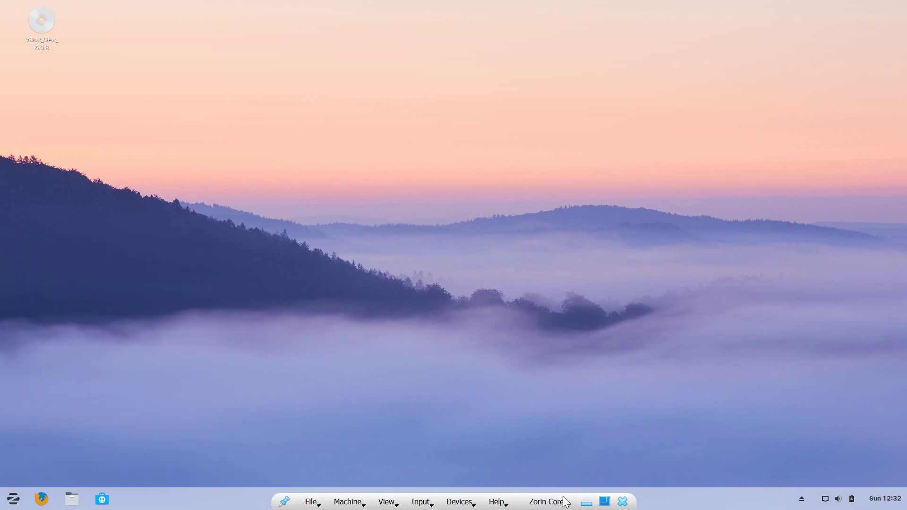
{"action": "left_click", "coordinate": [604, 501]}
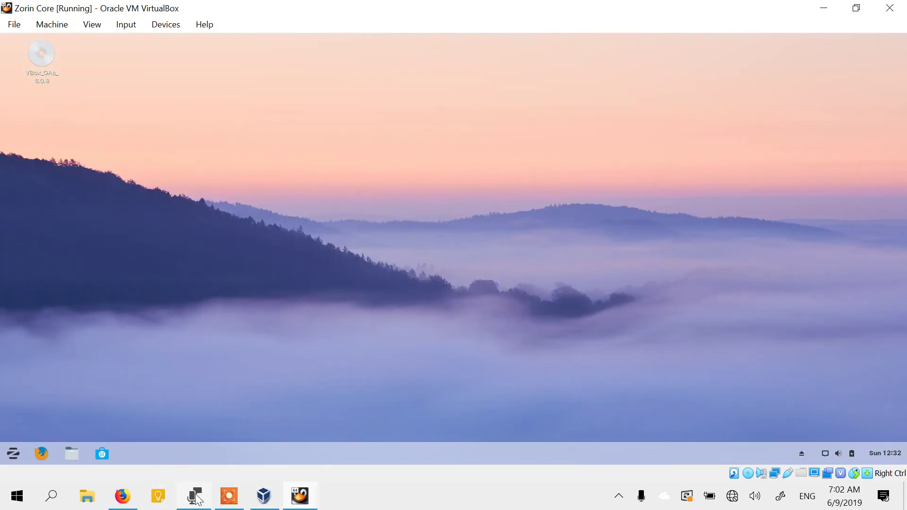
{"action": "mouse_move", "coordinate": [196, 499]}
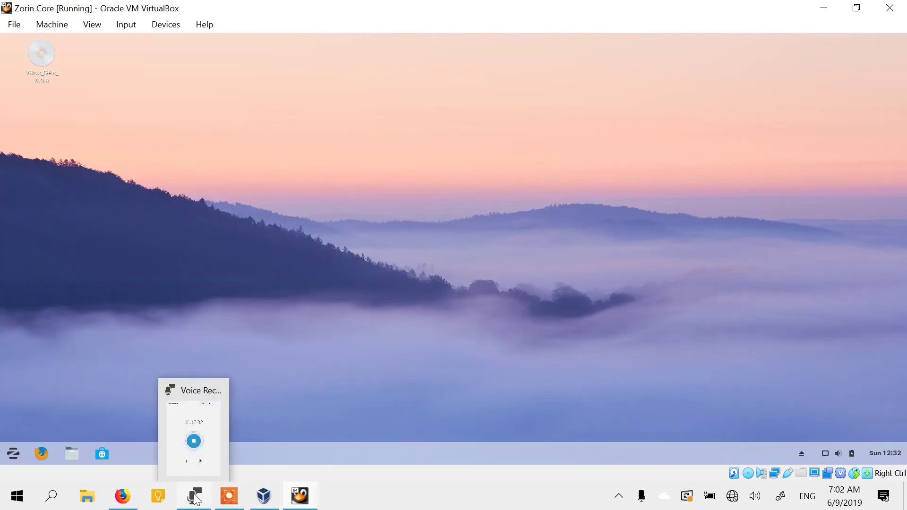